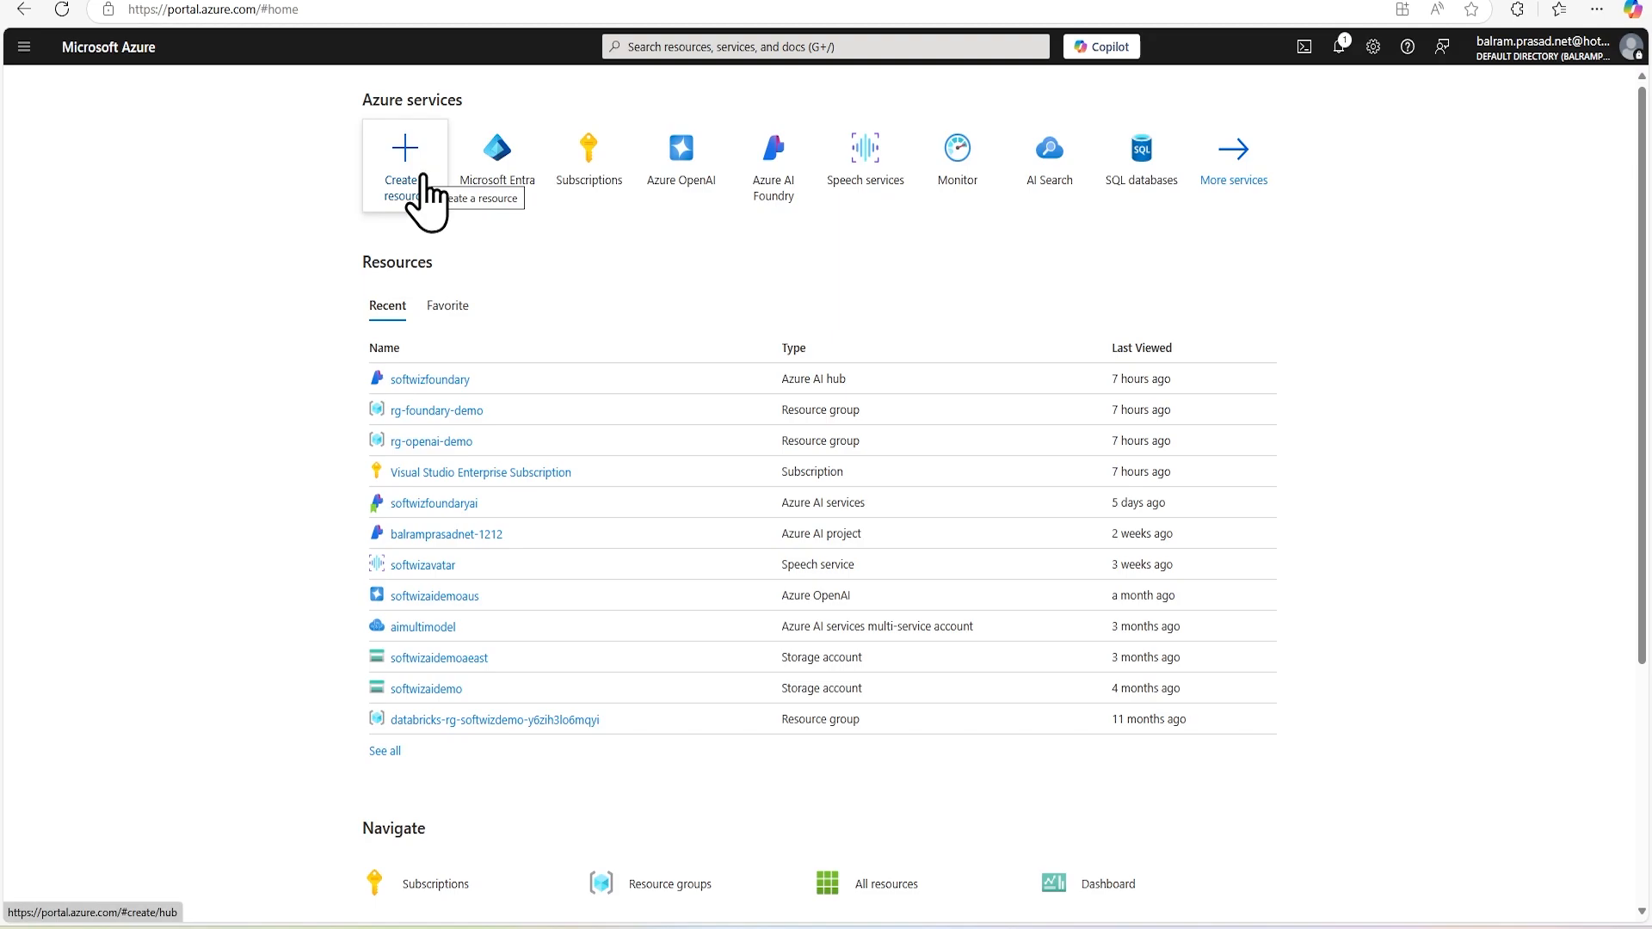
Search the Azure Marketplace for "fabric" and open the Microsoft Fabric offering.
click(424, 200)
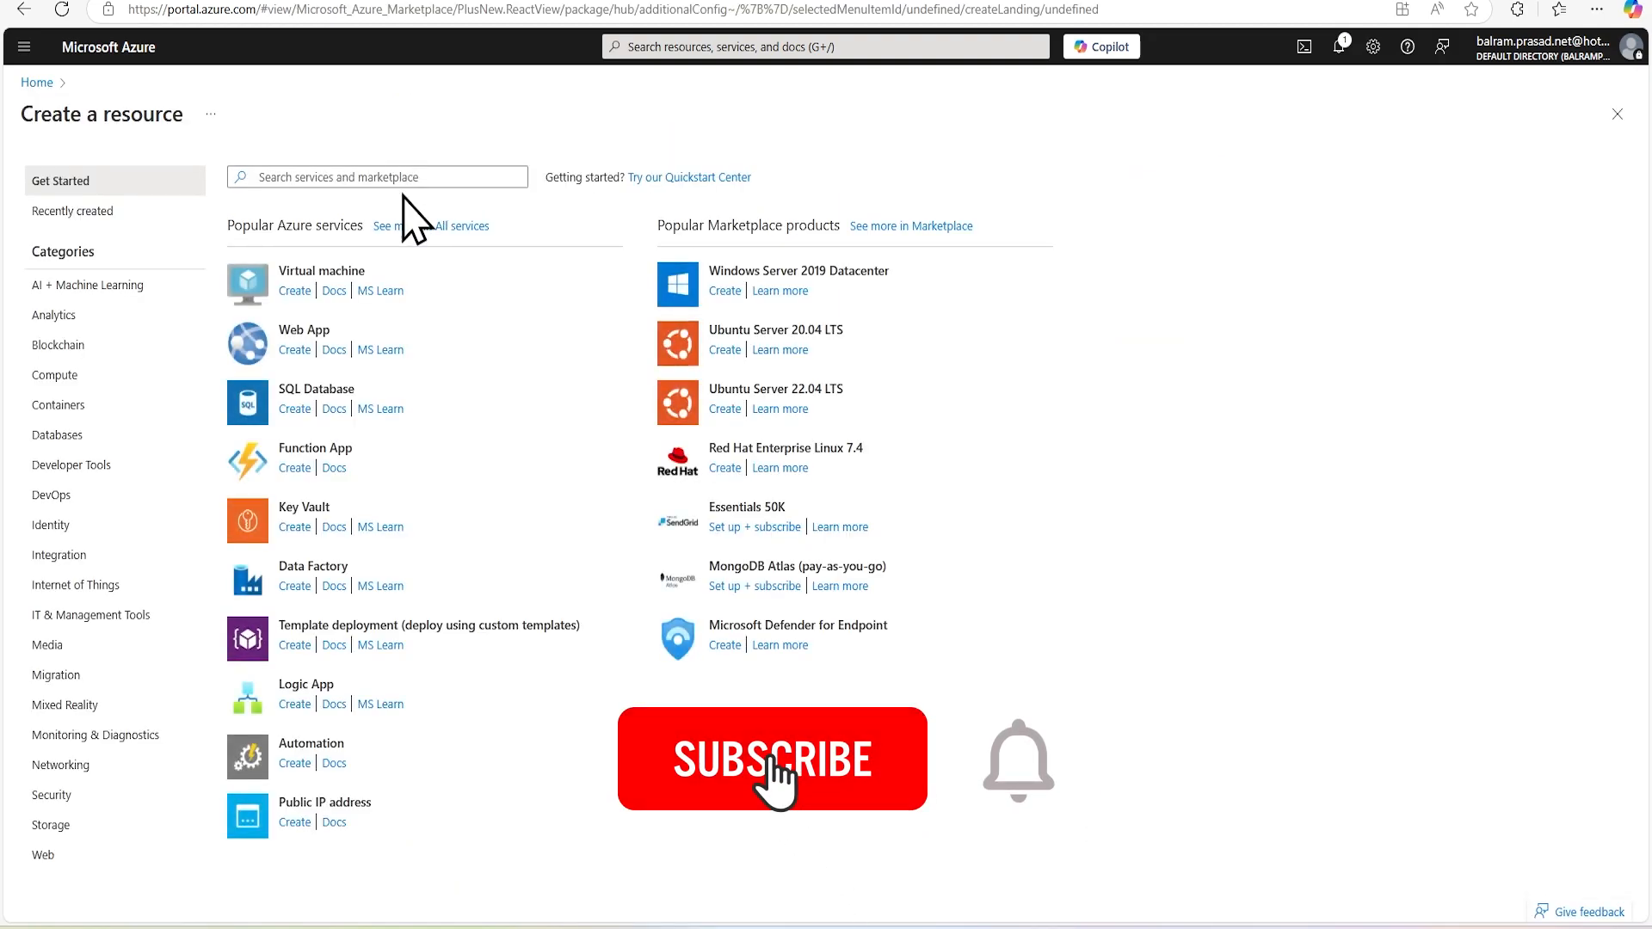
click(404, 177)
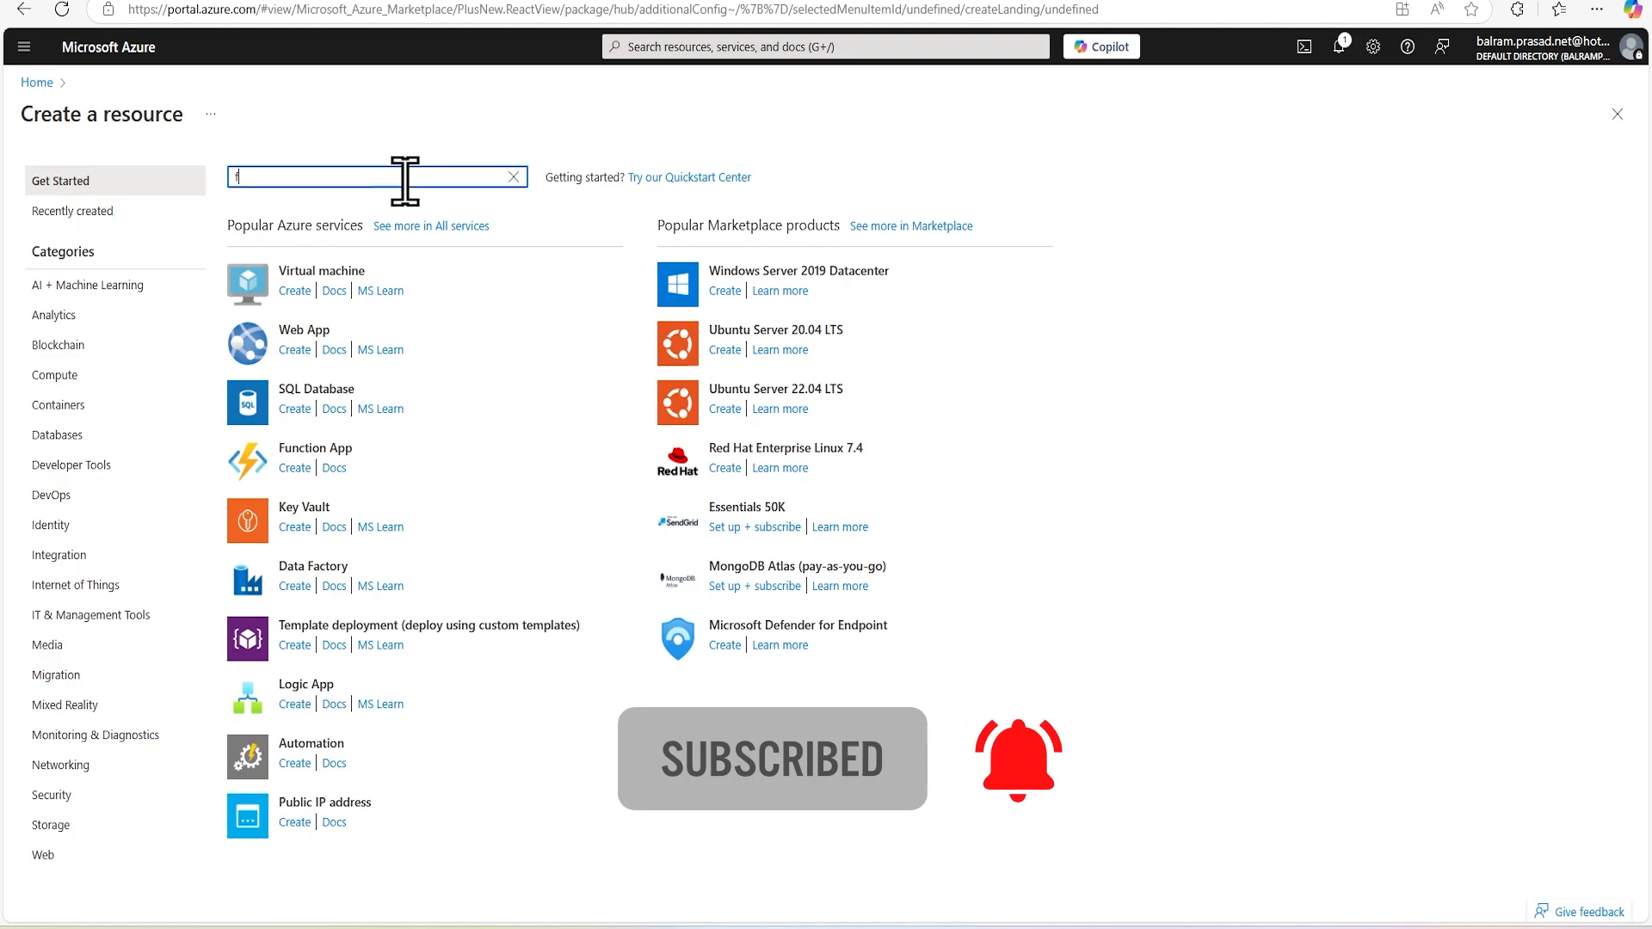
text(fabric)
key(Return)
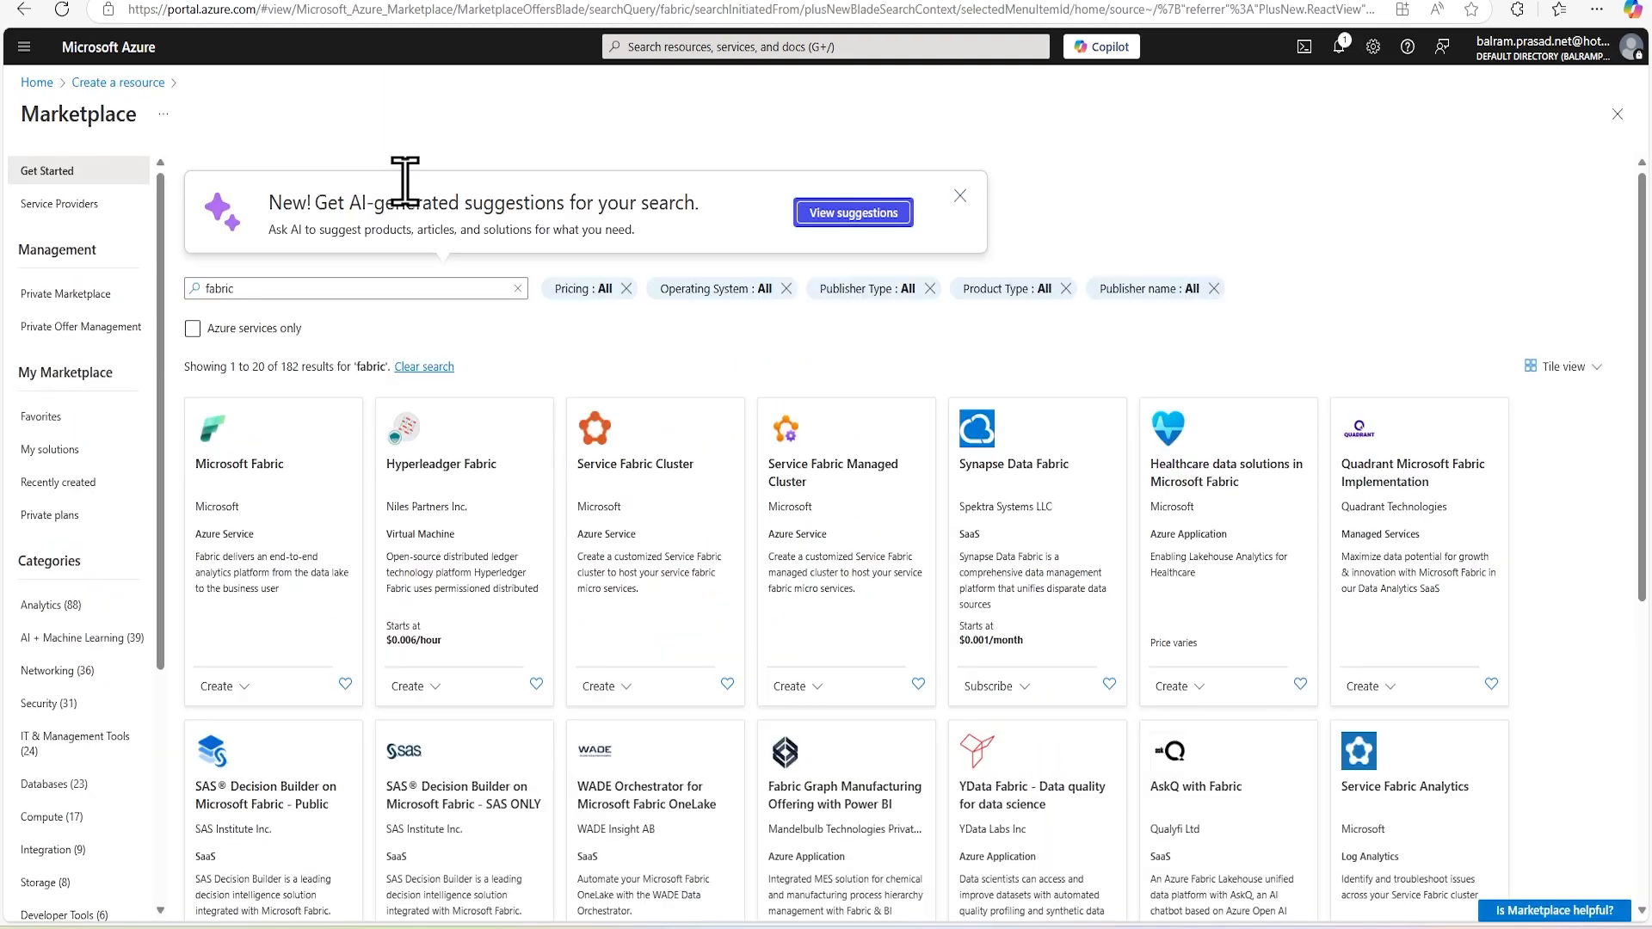
click(265, 613)
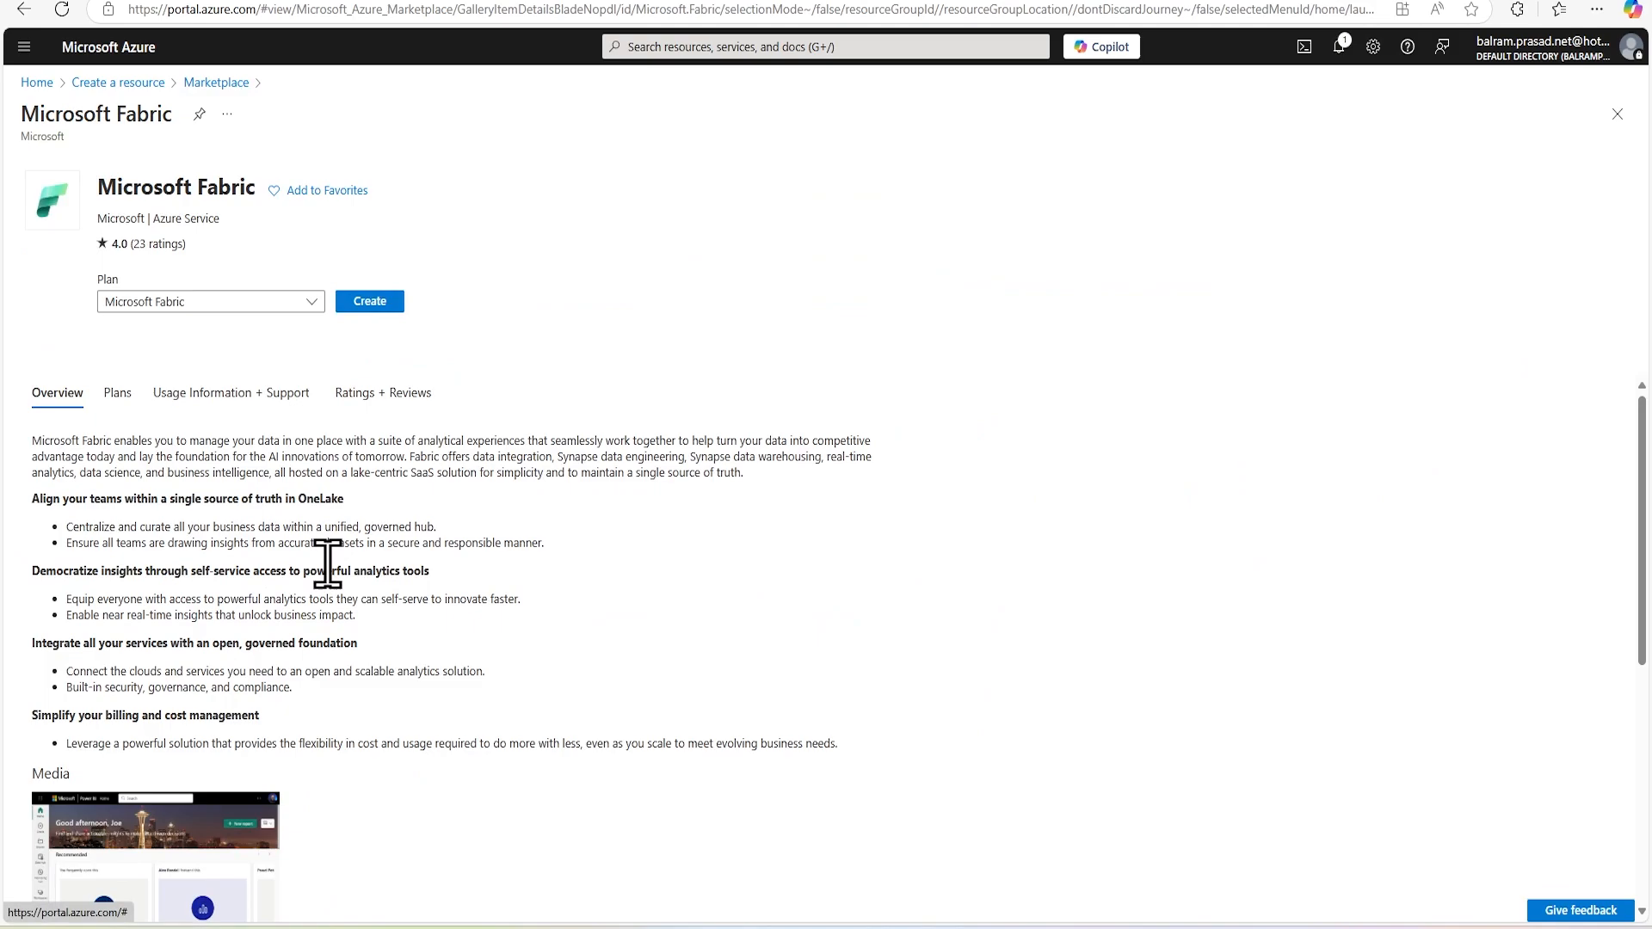
Try to create a Microsoft Fabric capacity from the offering with the personal account, and read the account requirement.
click(385, 302)
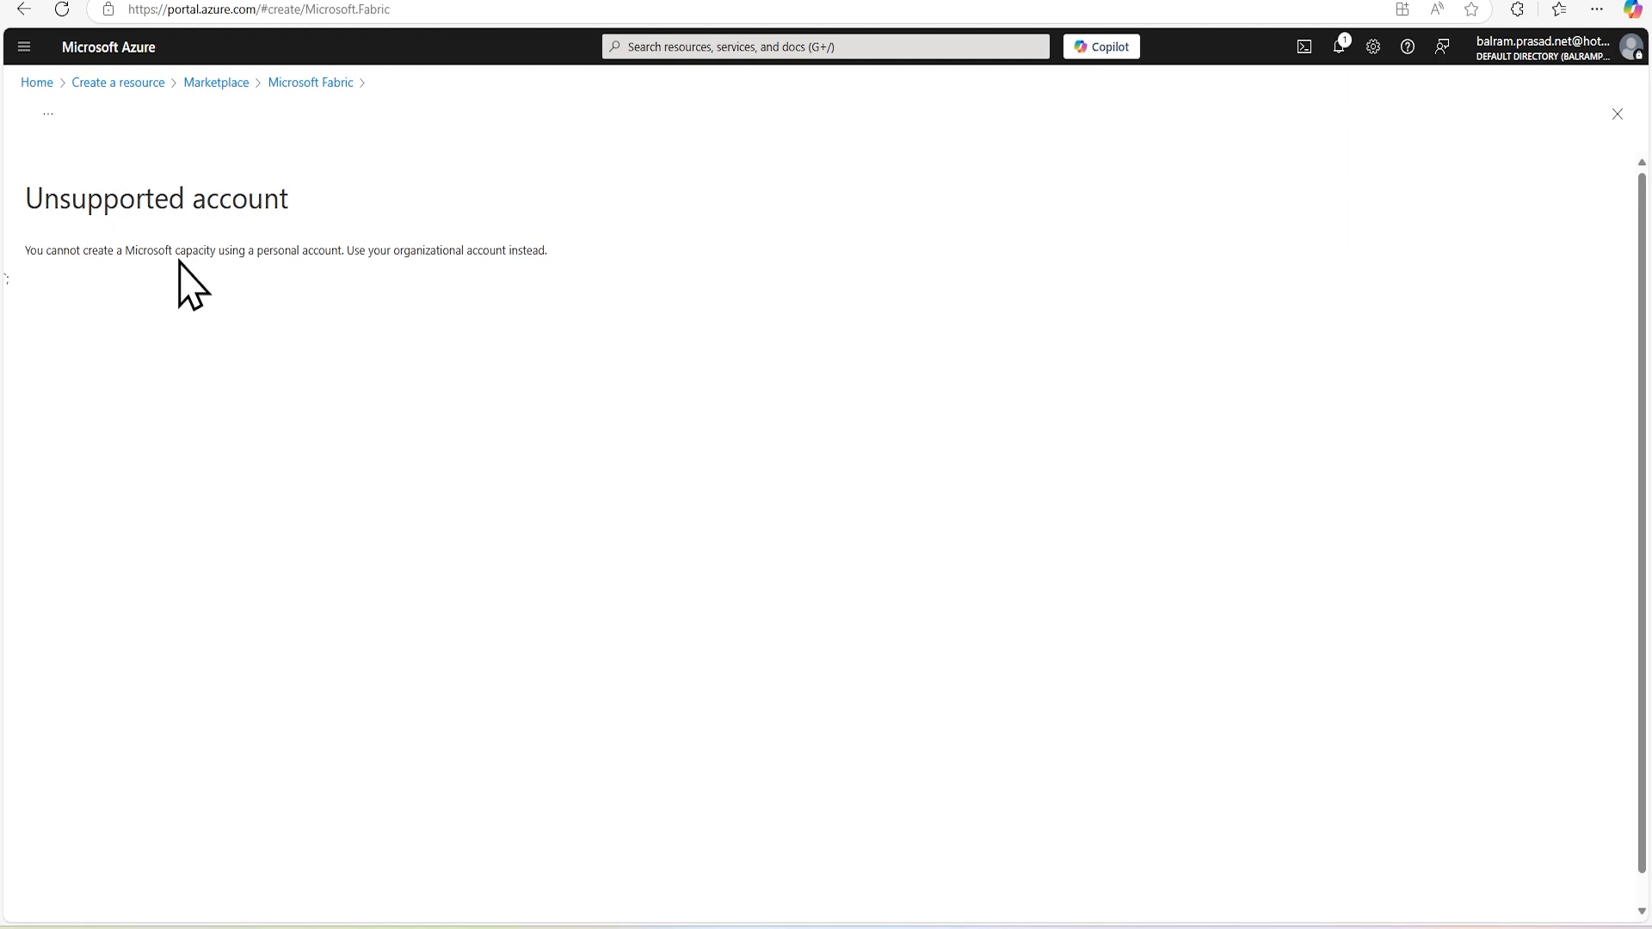
drag(180, 250, 508, 249)
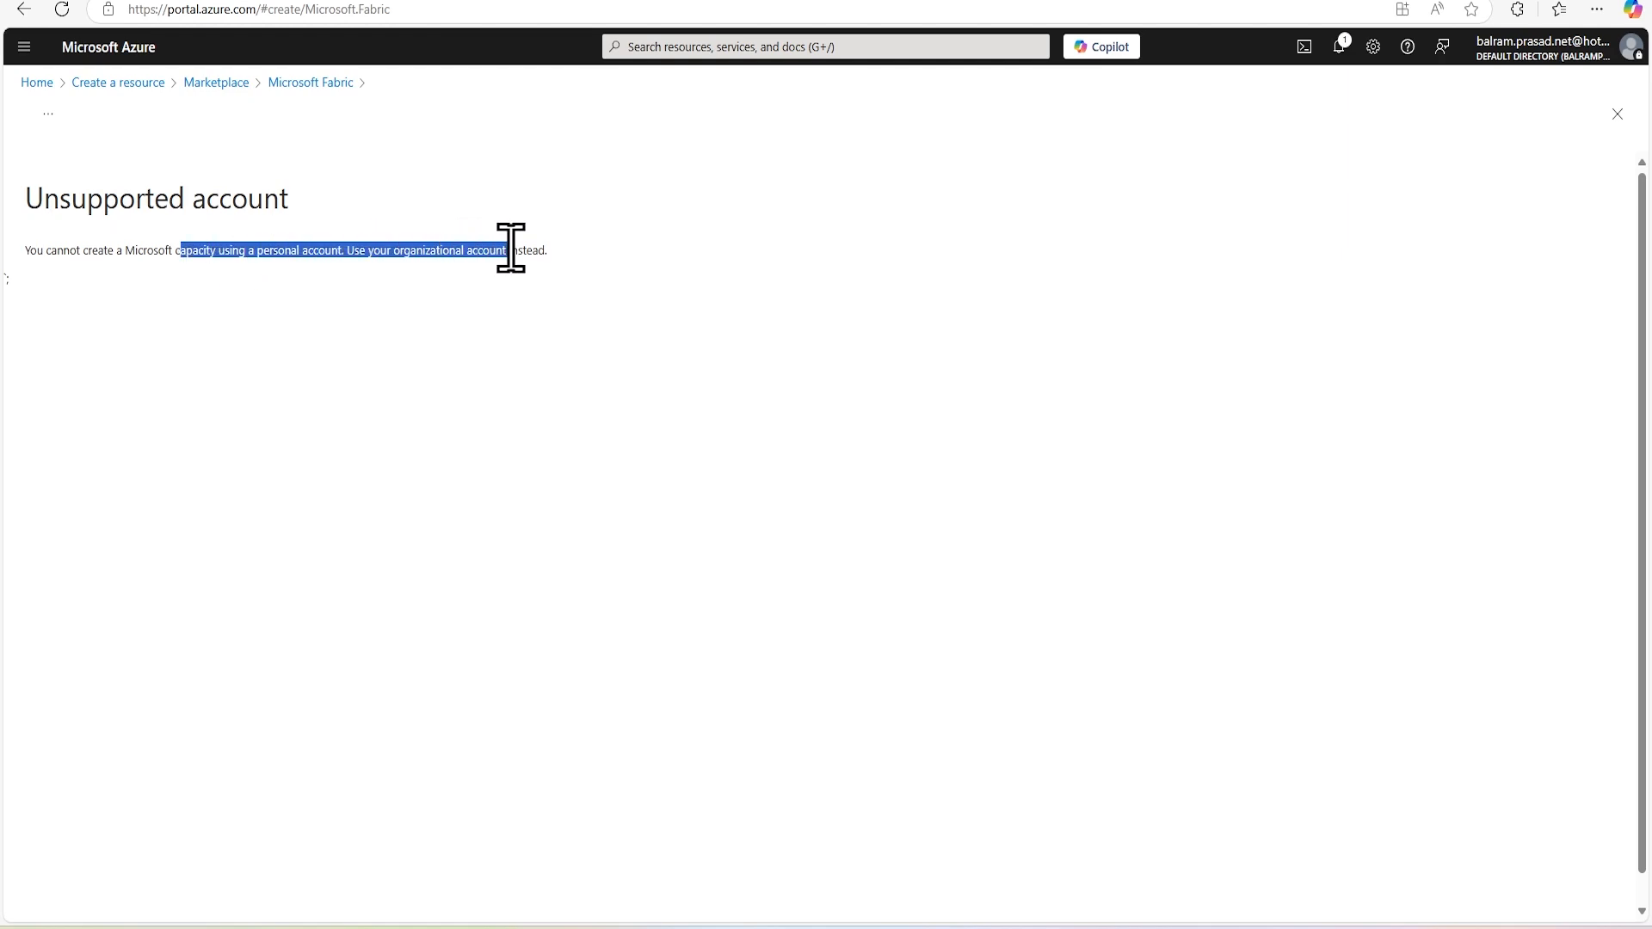
click(335, 248)
drag(258, 248, 570, 254)
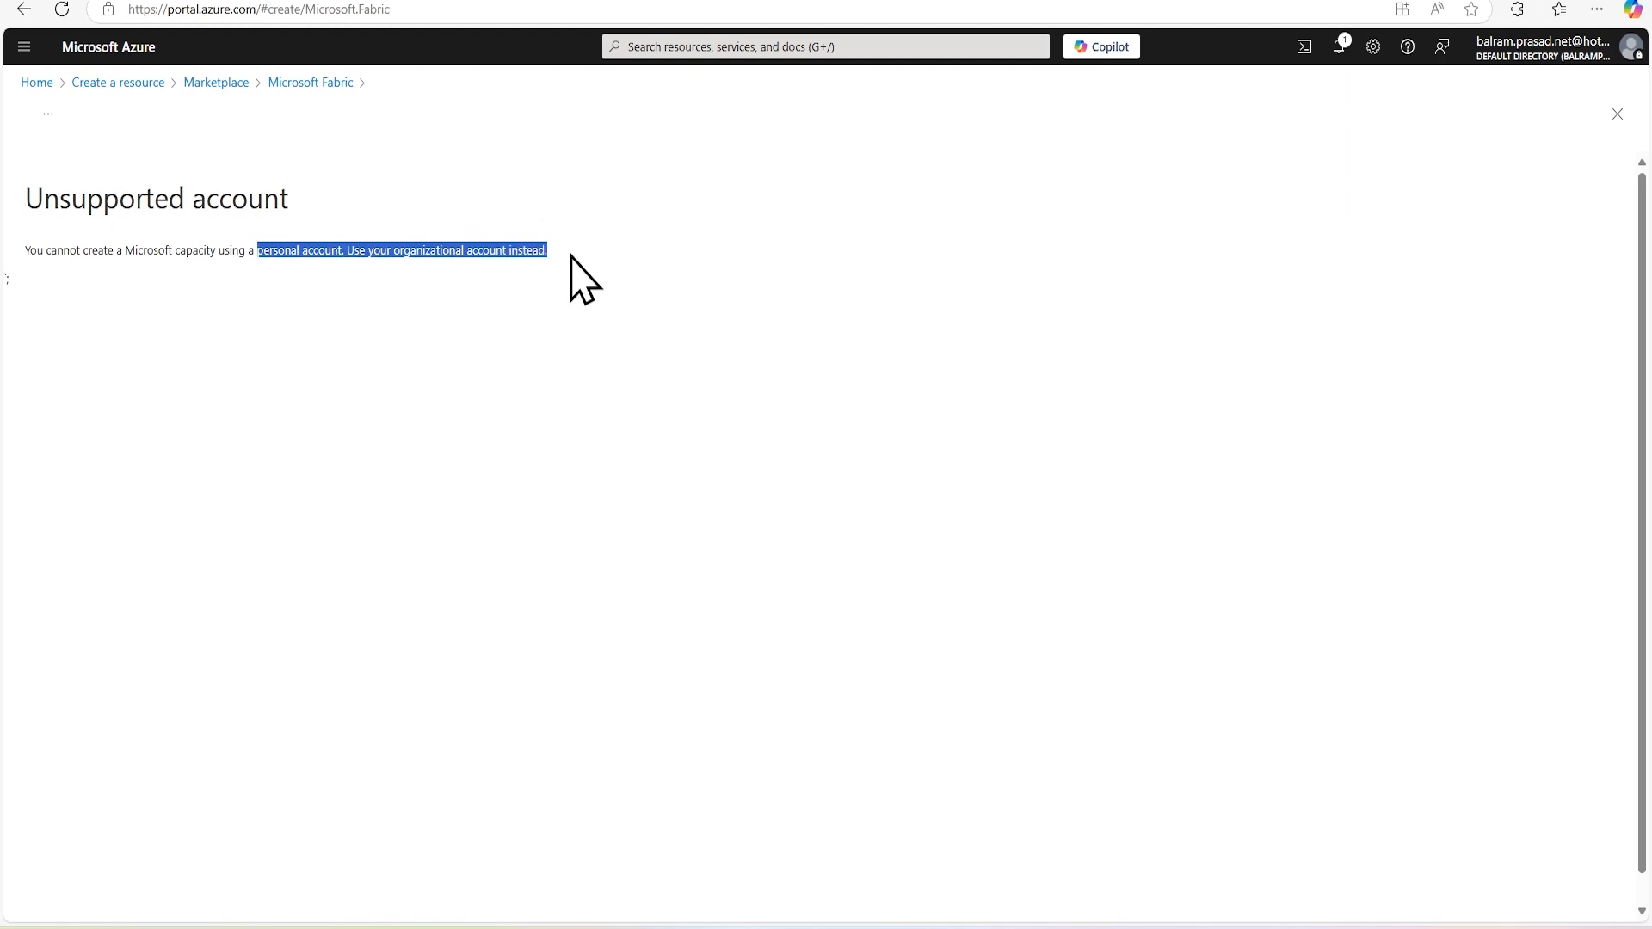
click(557, 300)
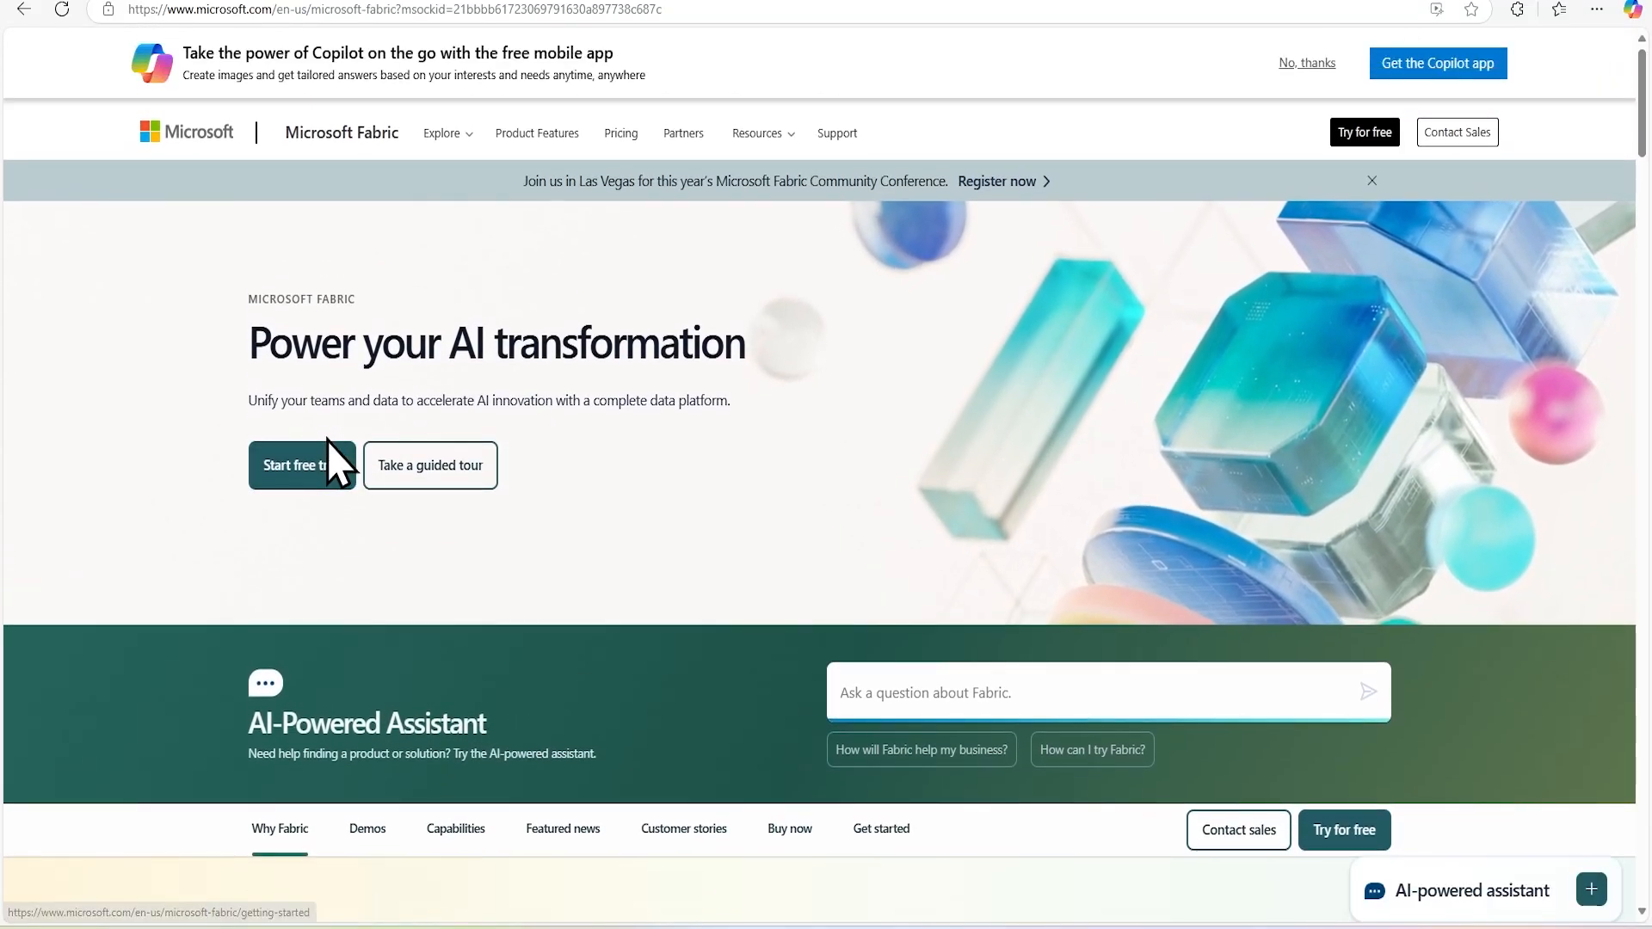
Switch to the Microsoft Fabric website and begin the sign-up for the 60-day free trial.
click(340, 465)
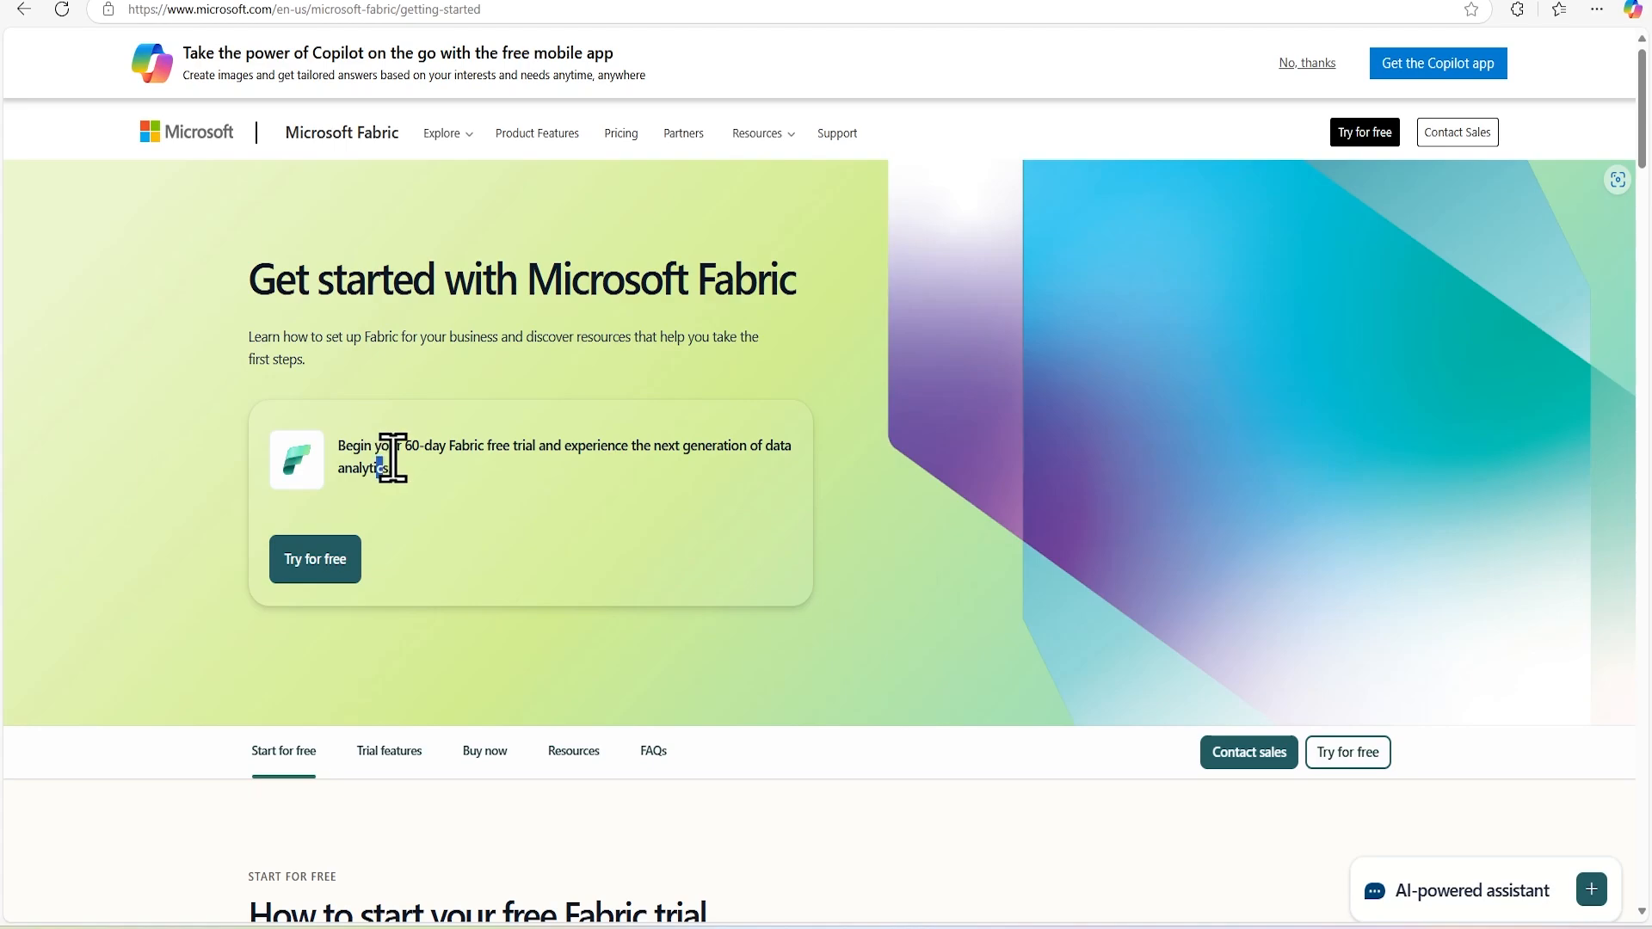
drag(377, 461, 495, 465)
click(473, 524)
click(352, 568)
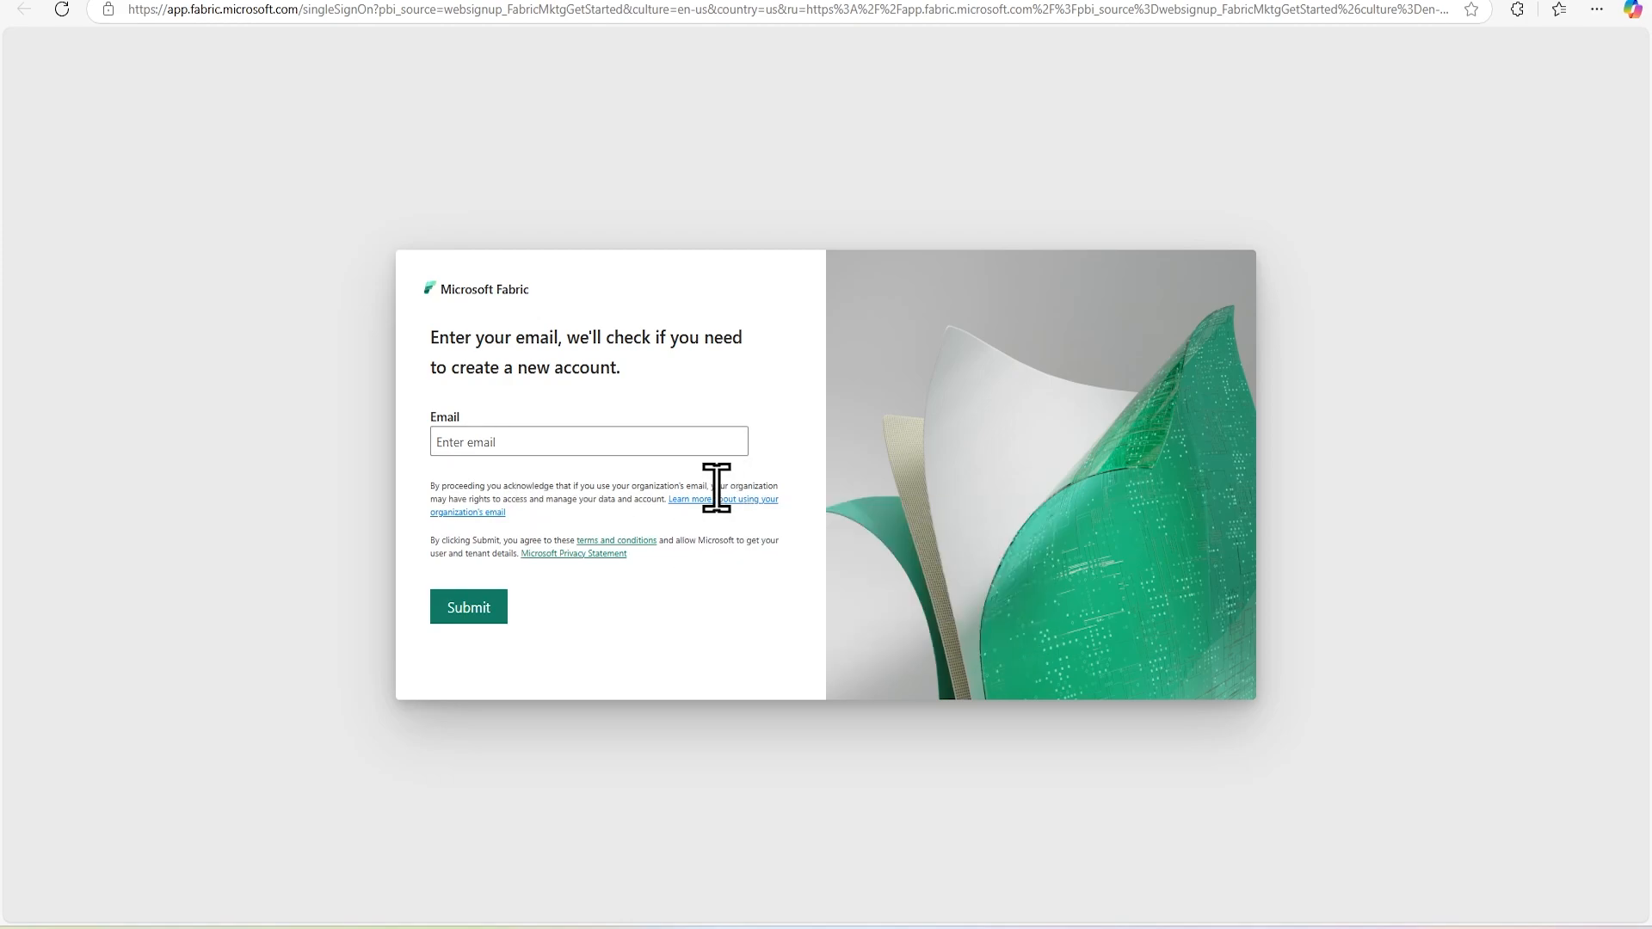
Try signing up with the saved personal email address, and switch to entering a work email address.
click(605, 437)
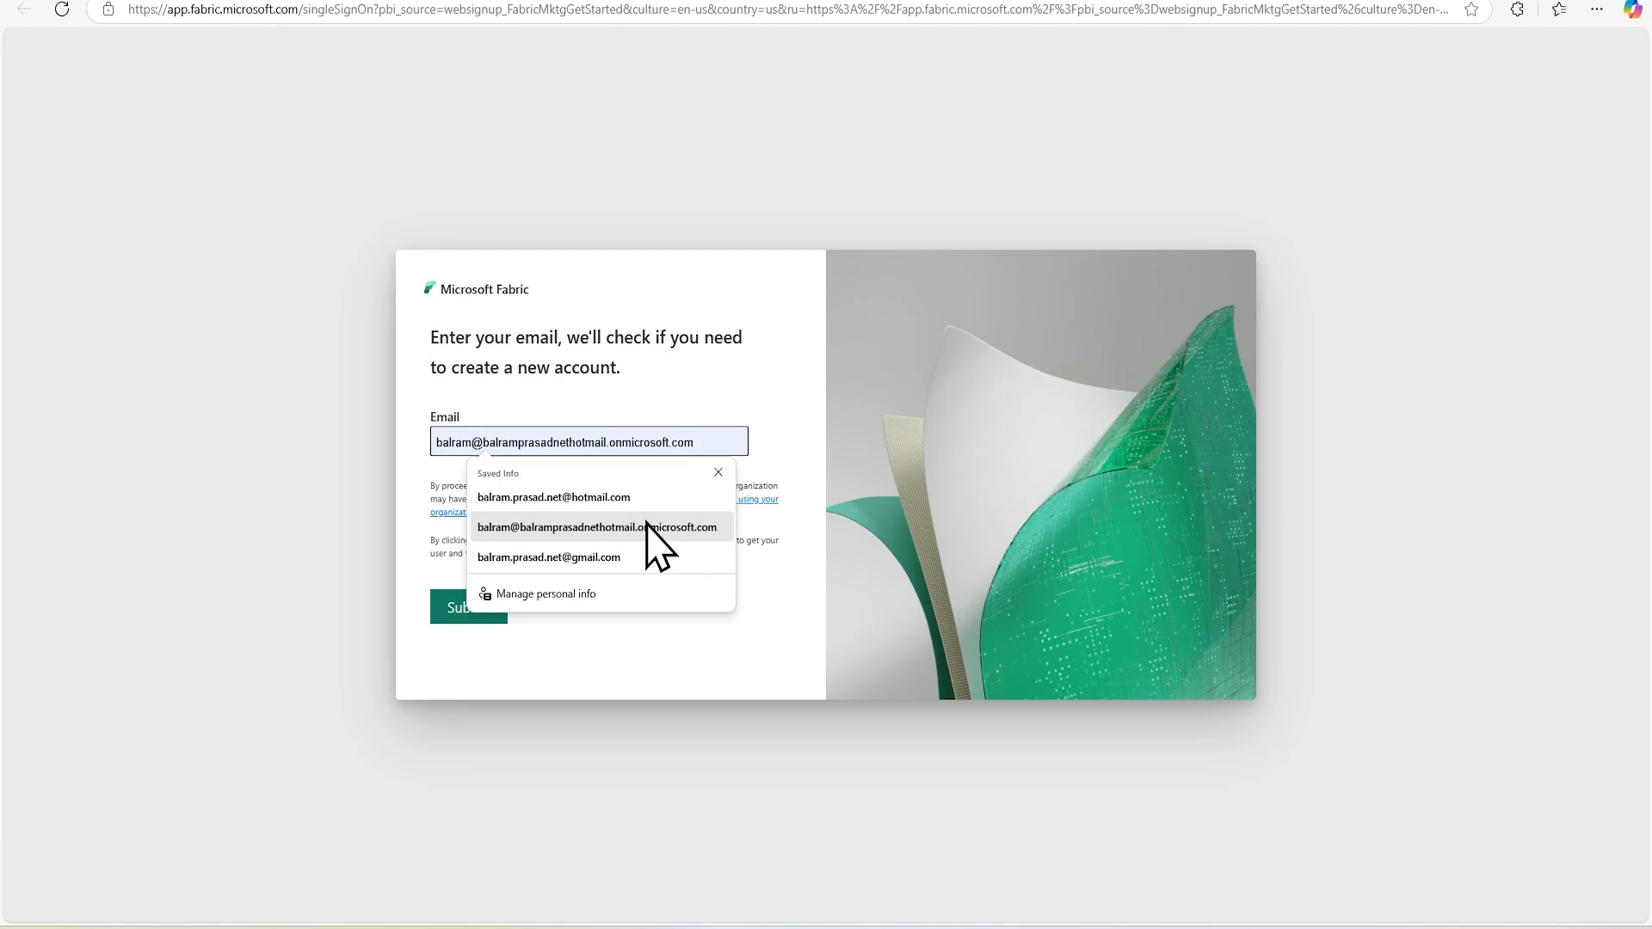
click(646, 498)
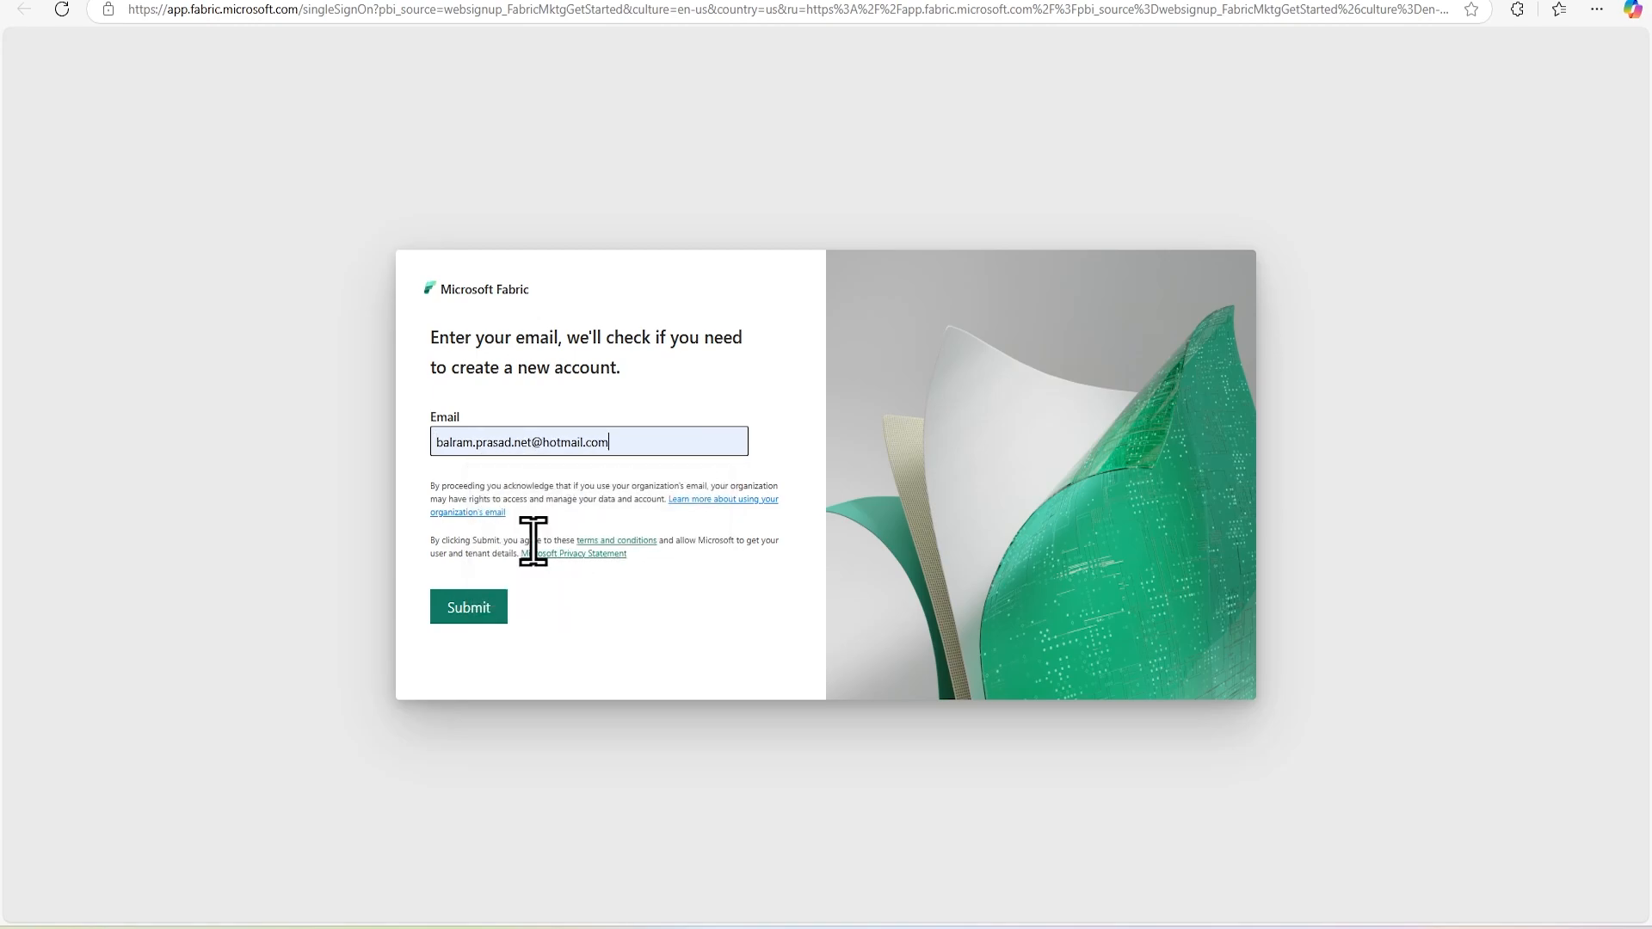
click(485, 618)
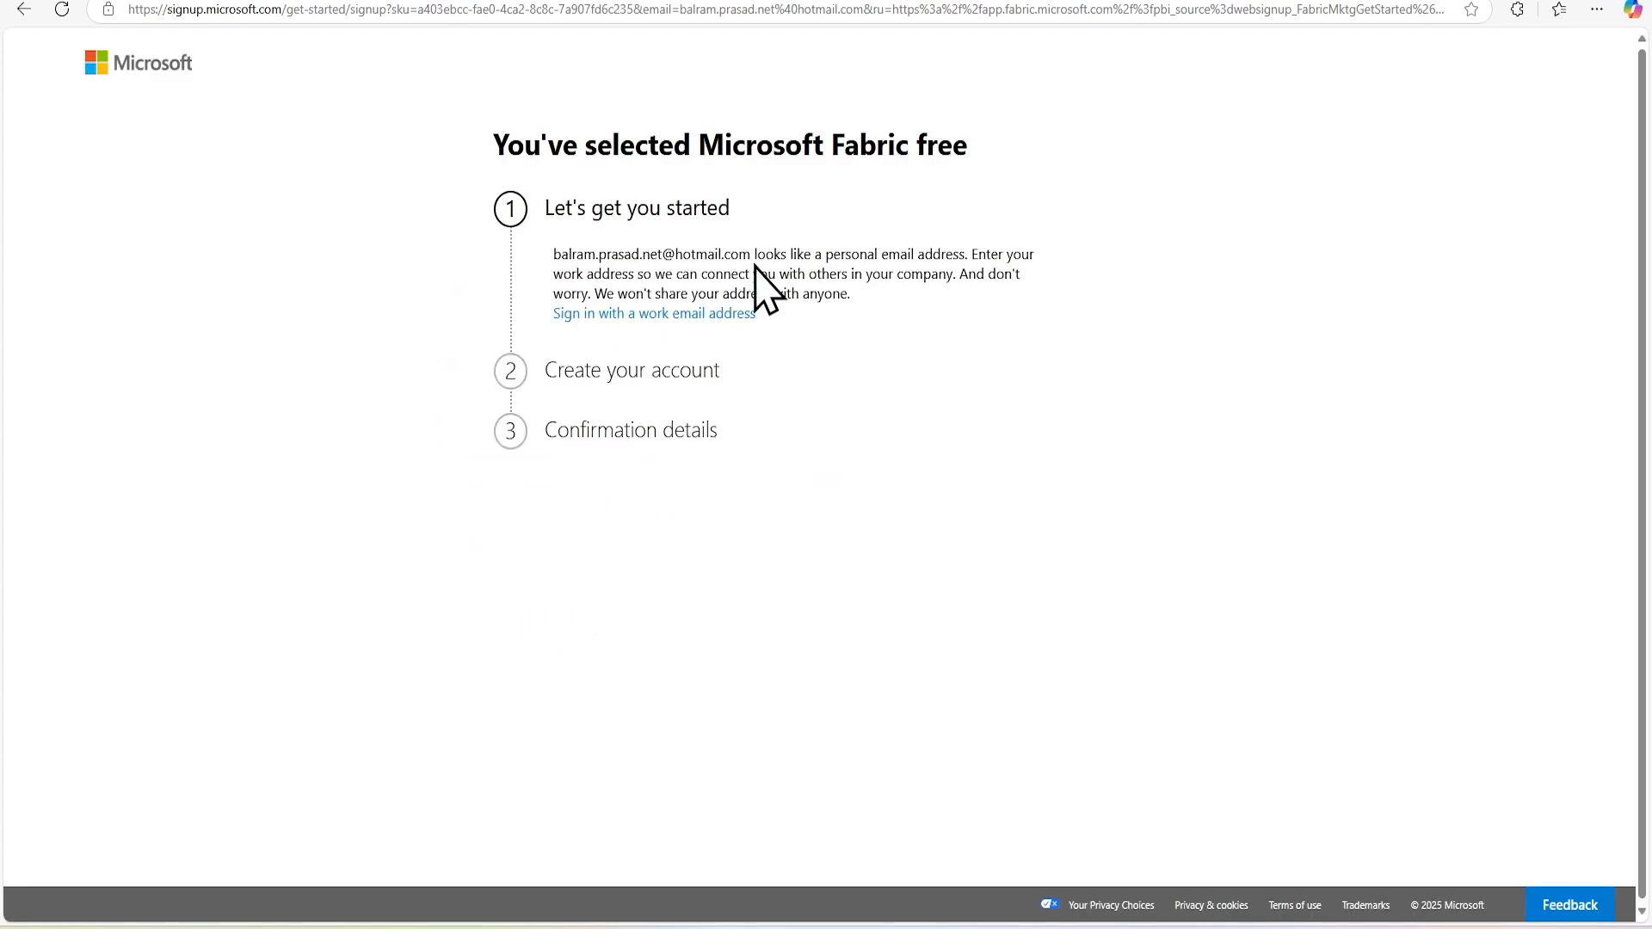
drag(754, 255, 965, 257)
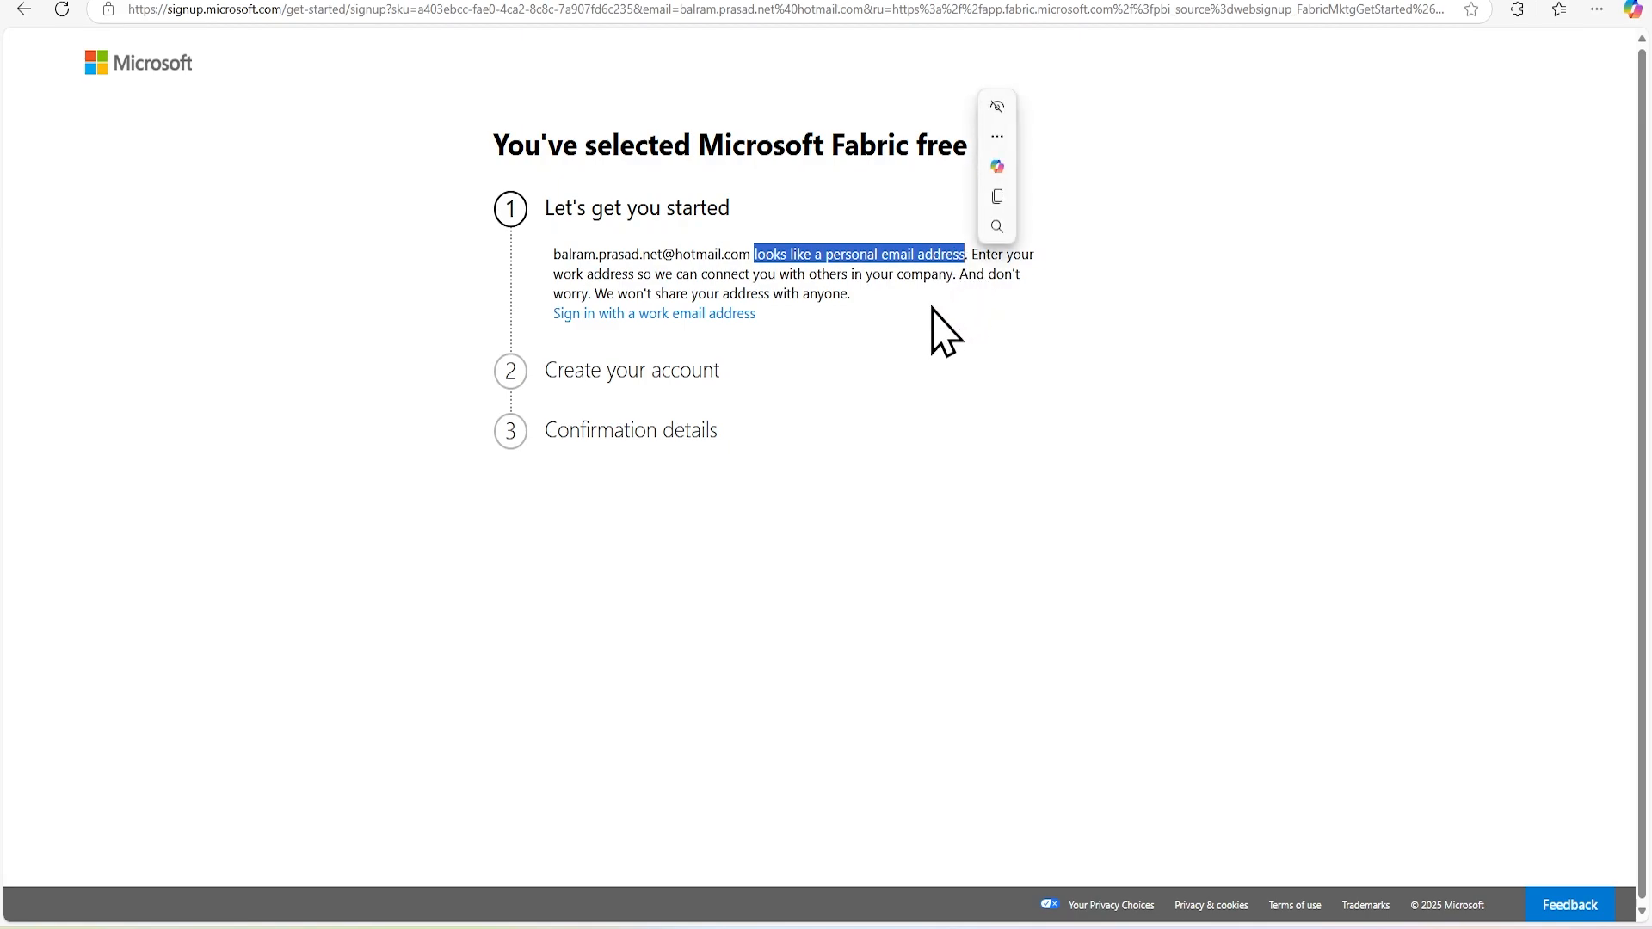
click(886, 350)
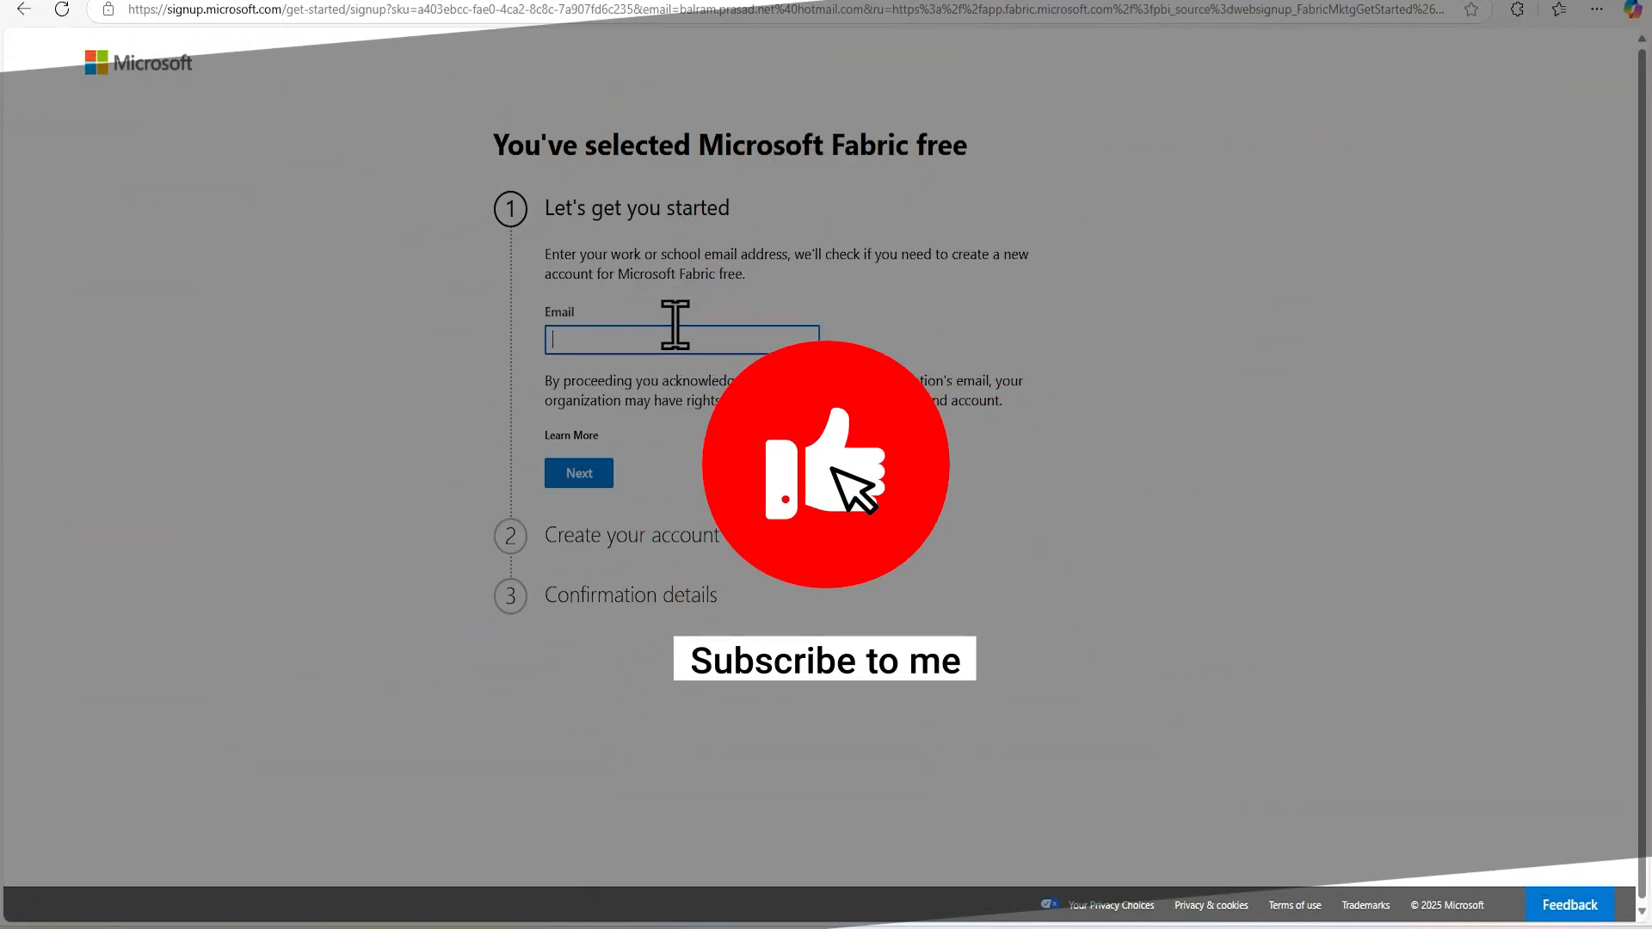
text(b)
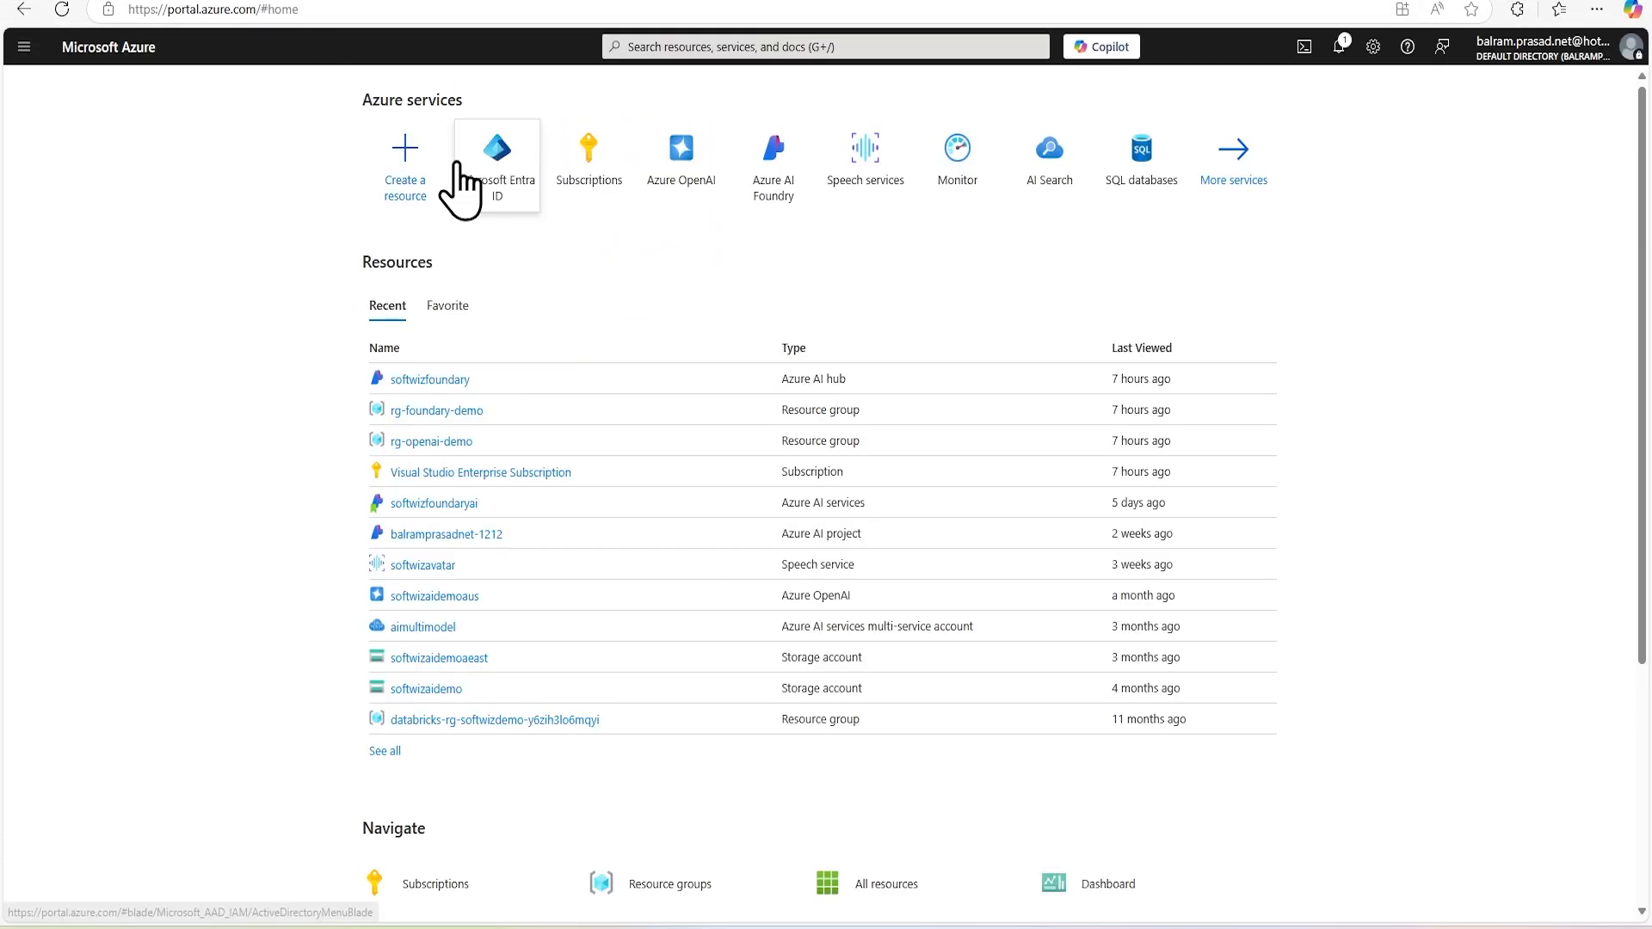
In the Azure portal, copy the organizational member account's user principal name from the Microsoft Entra ID users list.
click(453, 176)
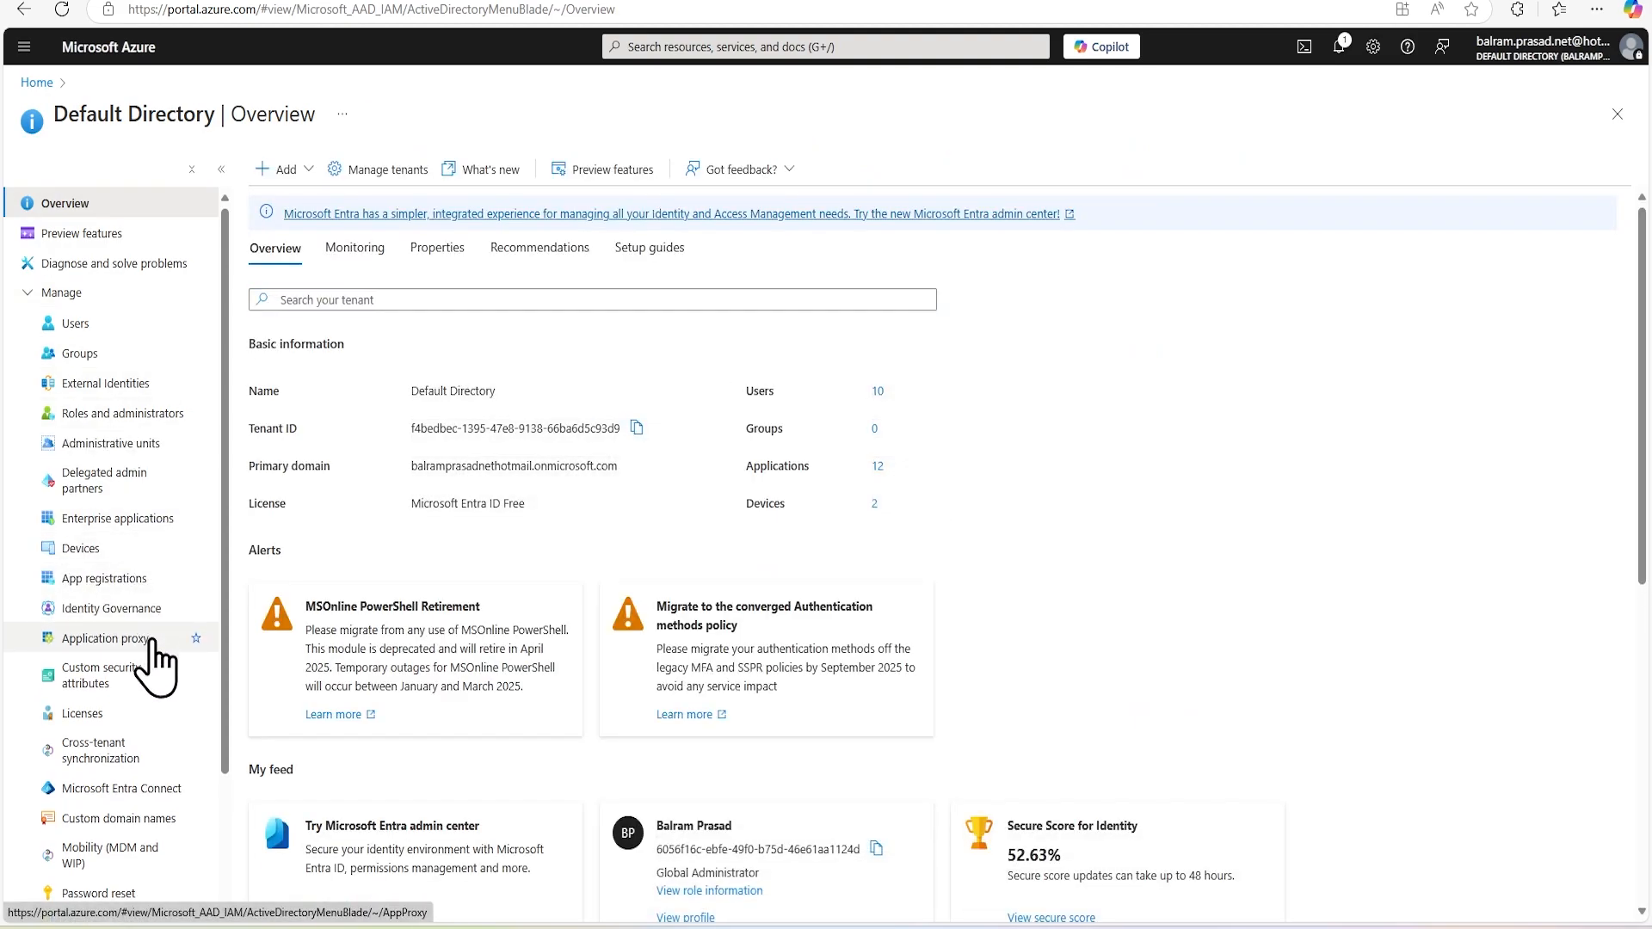
click(105, 327)
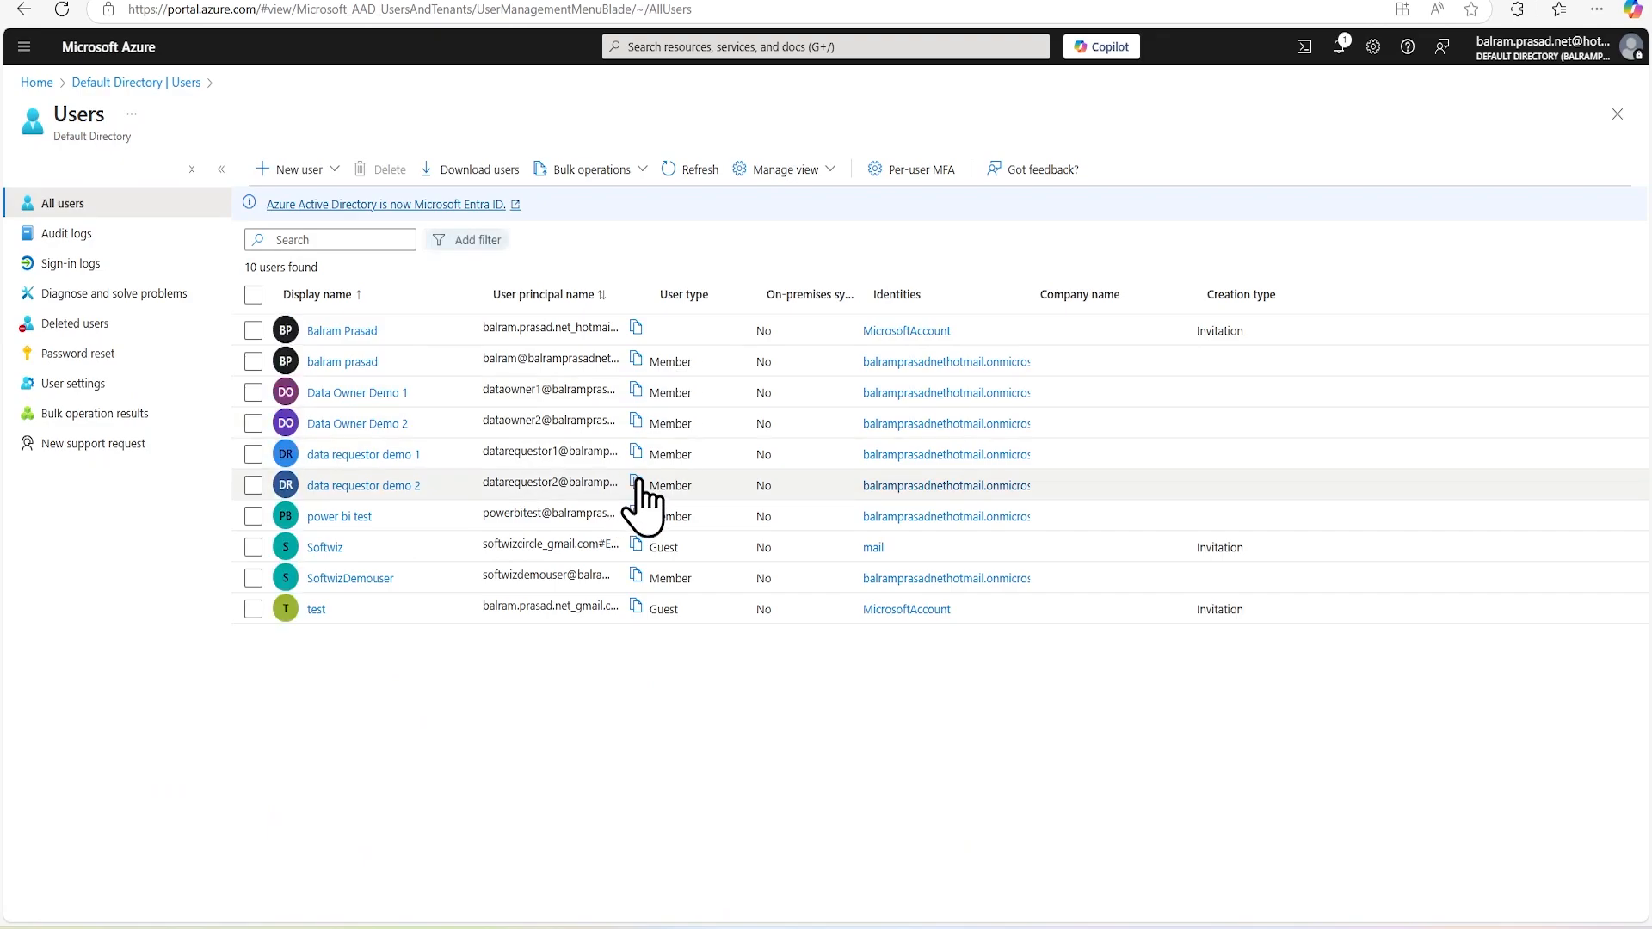
drag(649, 293, 909, 294)
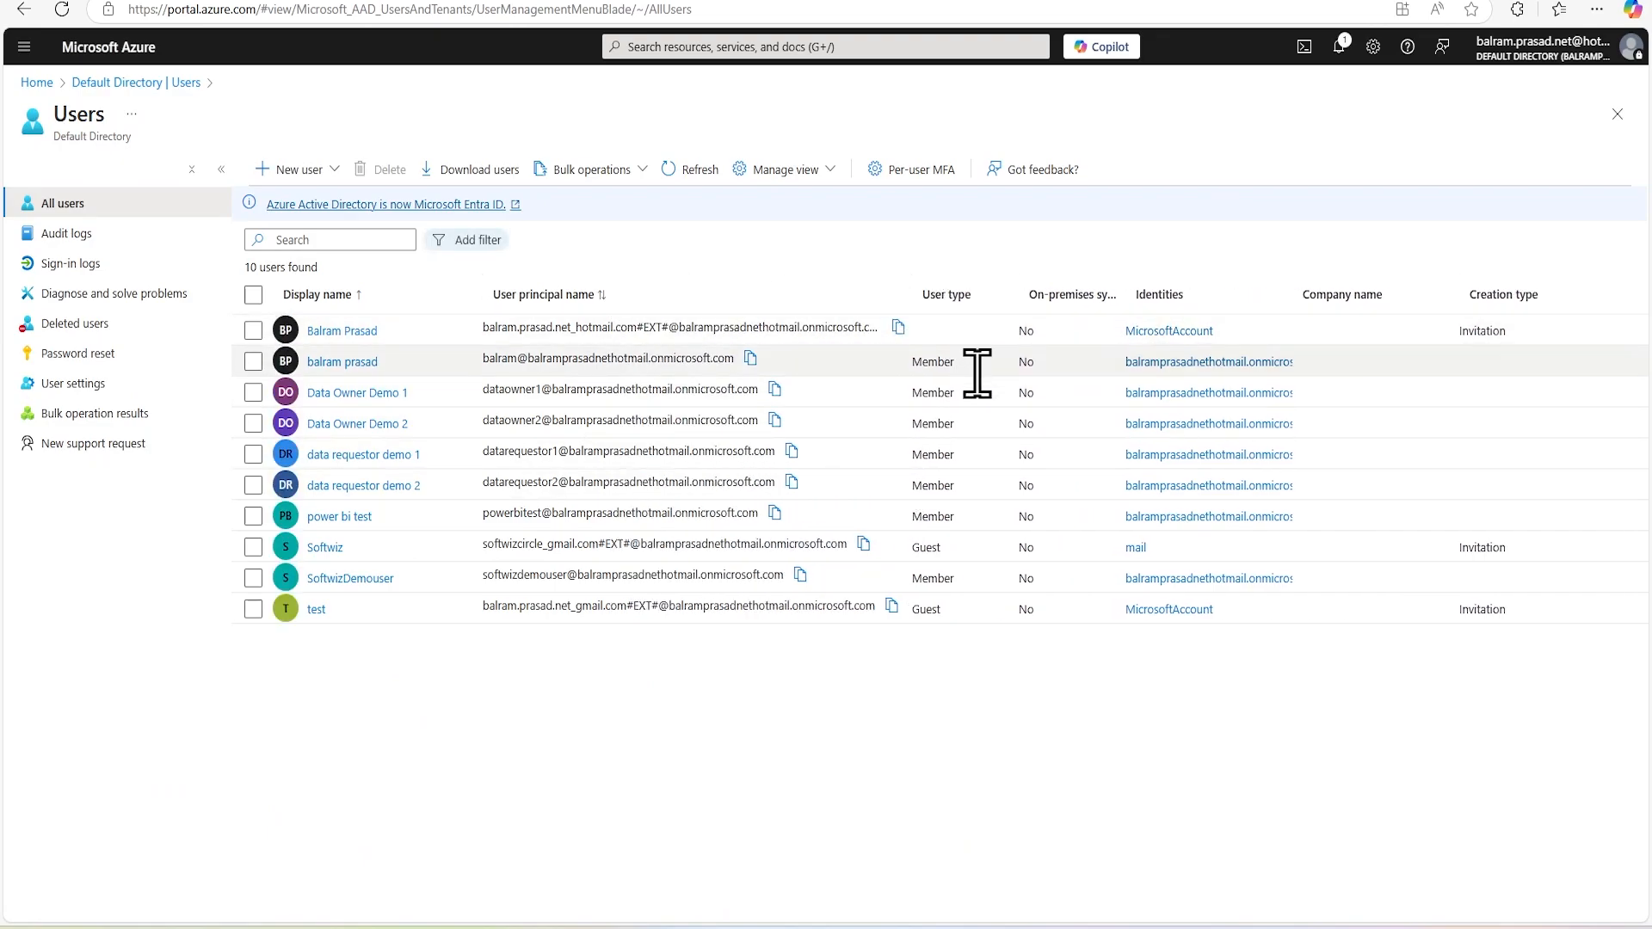
click(750, 360)
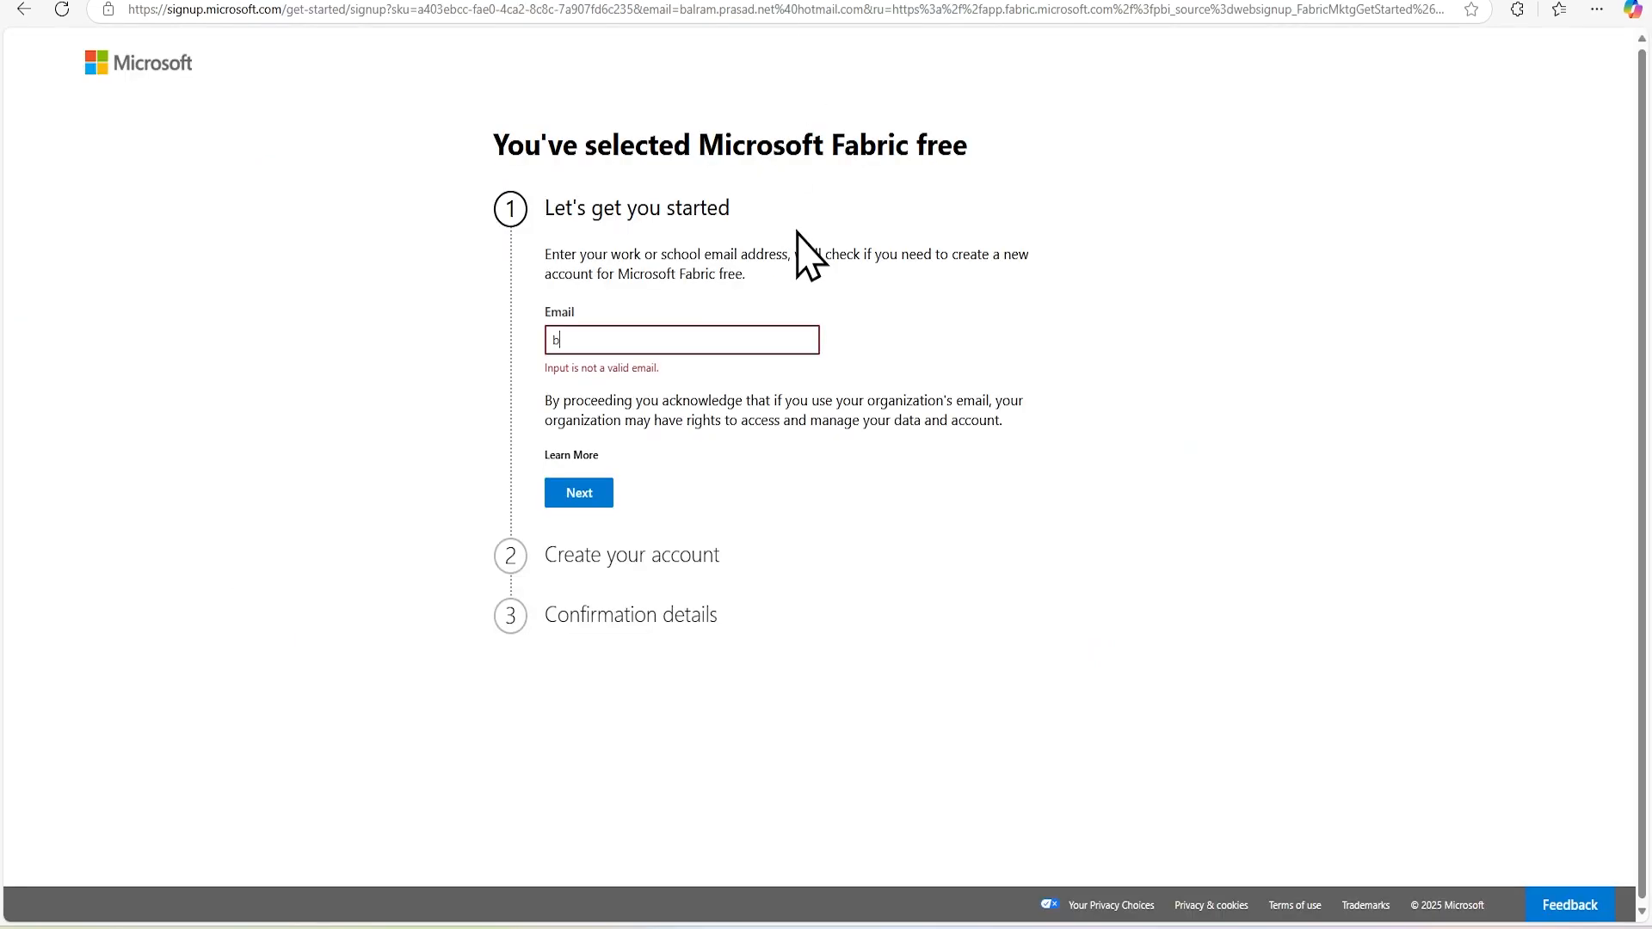
Return to the Fabric sign-up form and submit the copied work email address.
key(ctrl+v)
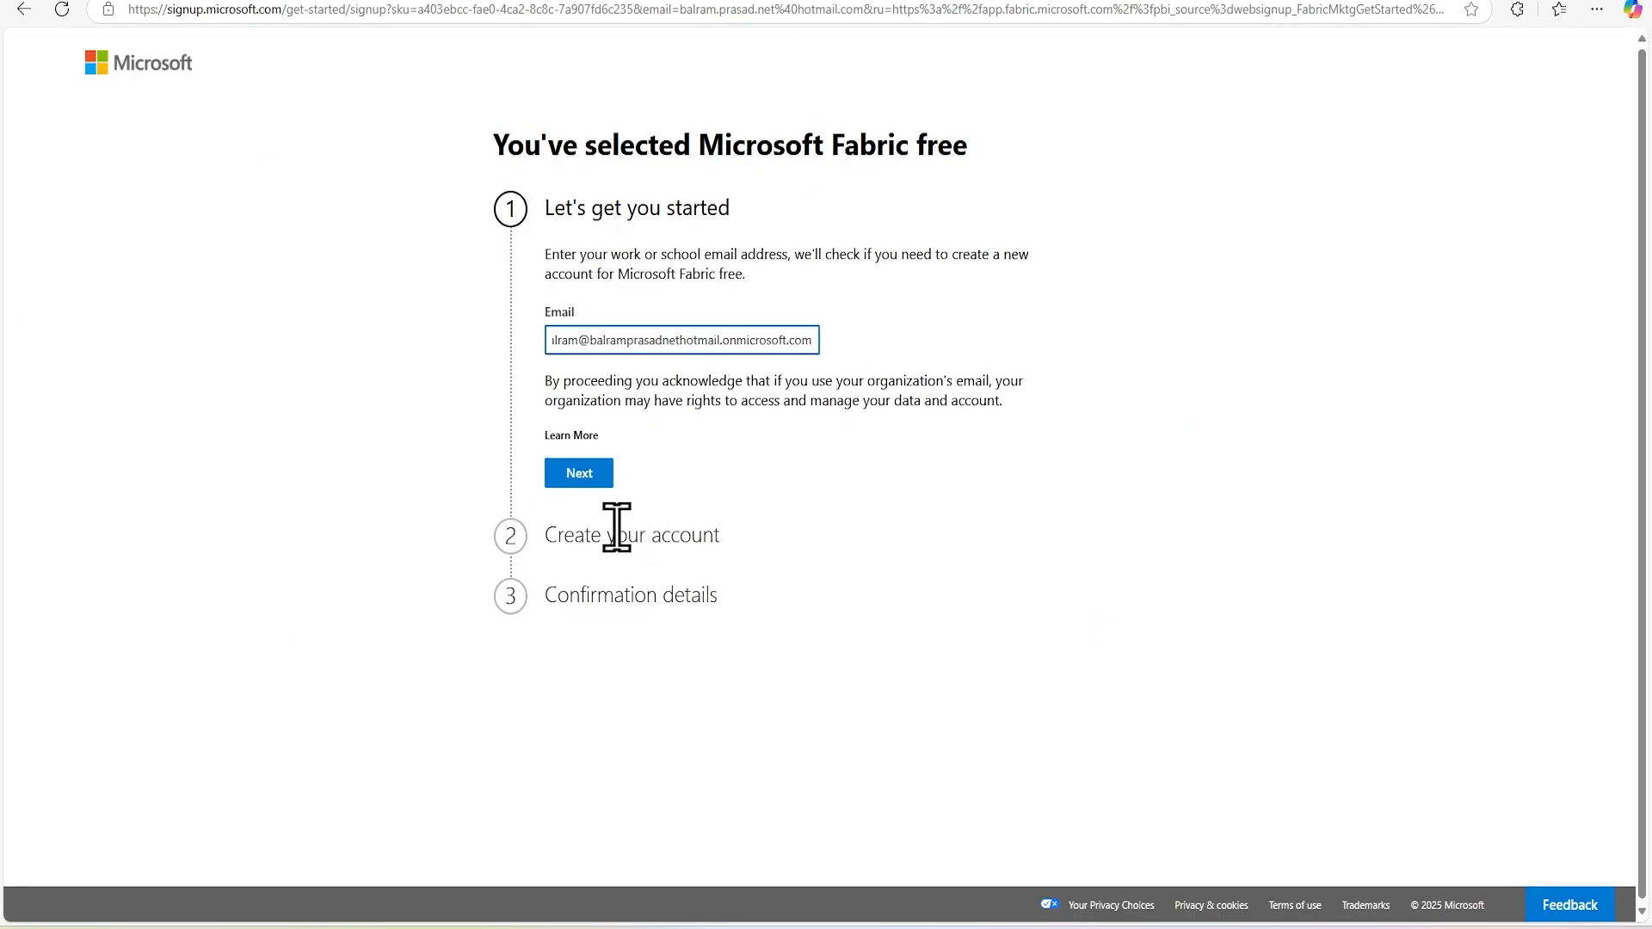
click(579, 473)
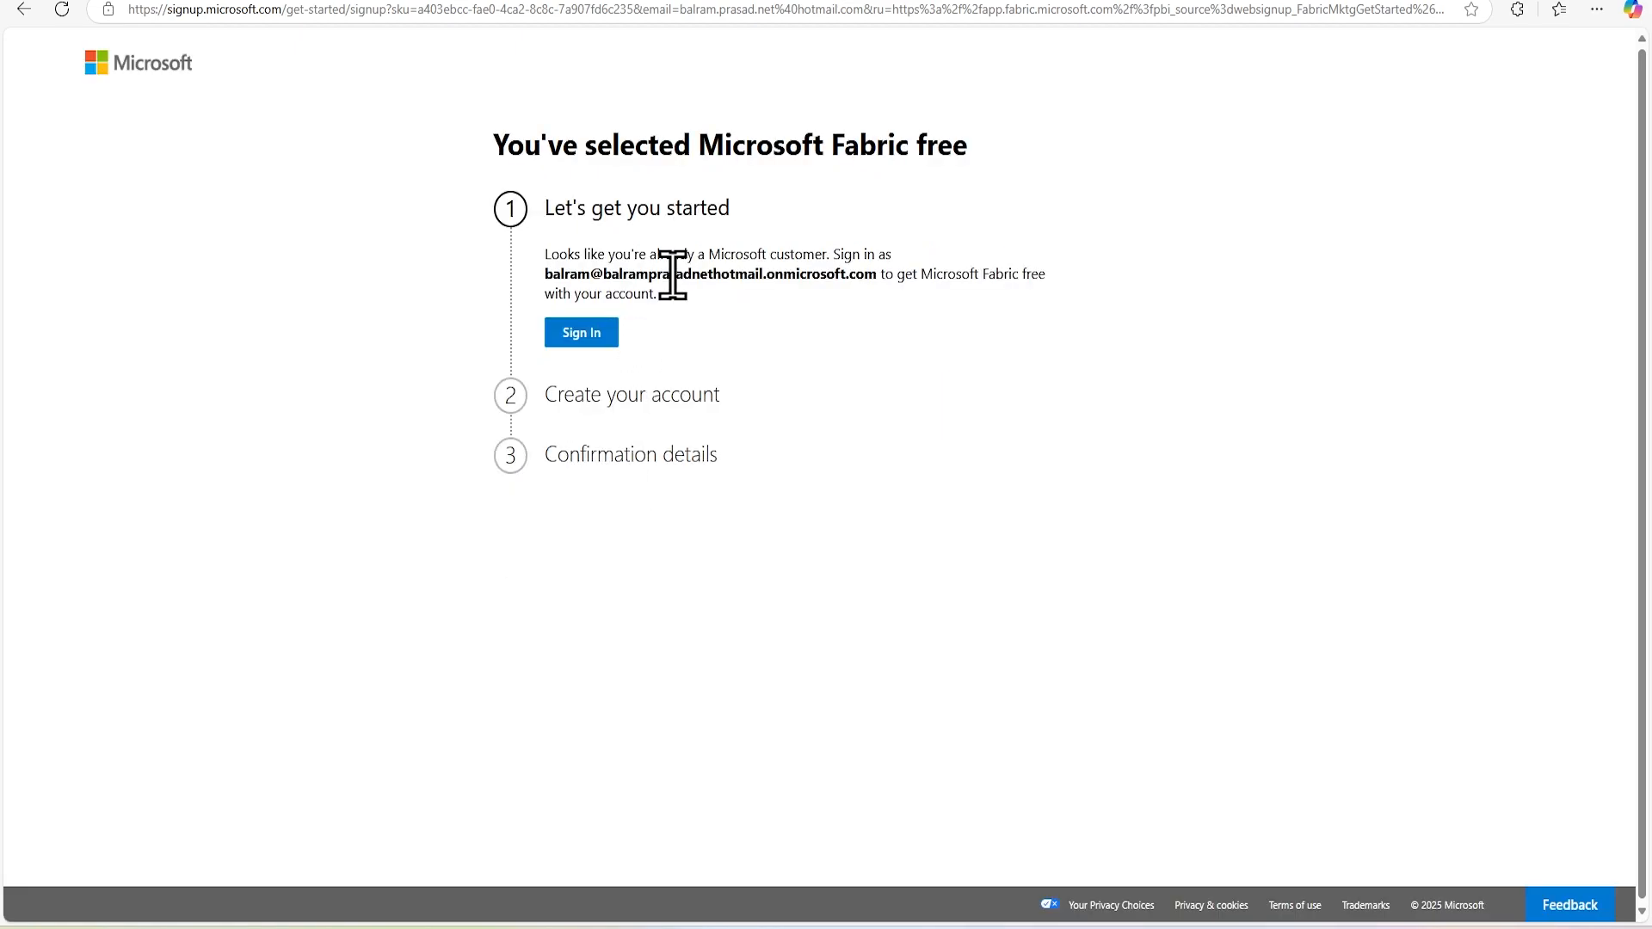
drag(725, 255, 981, 274)
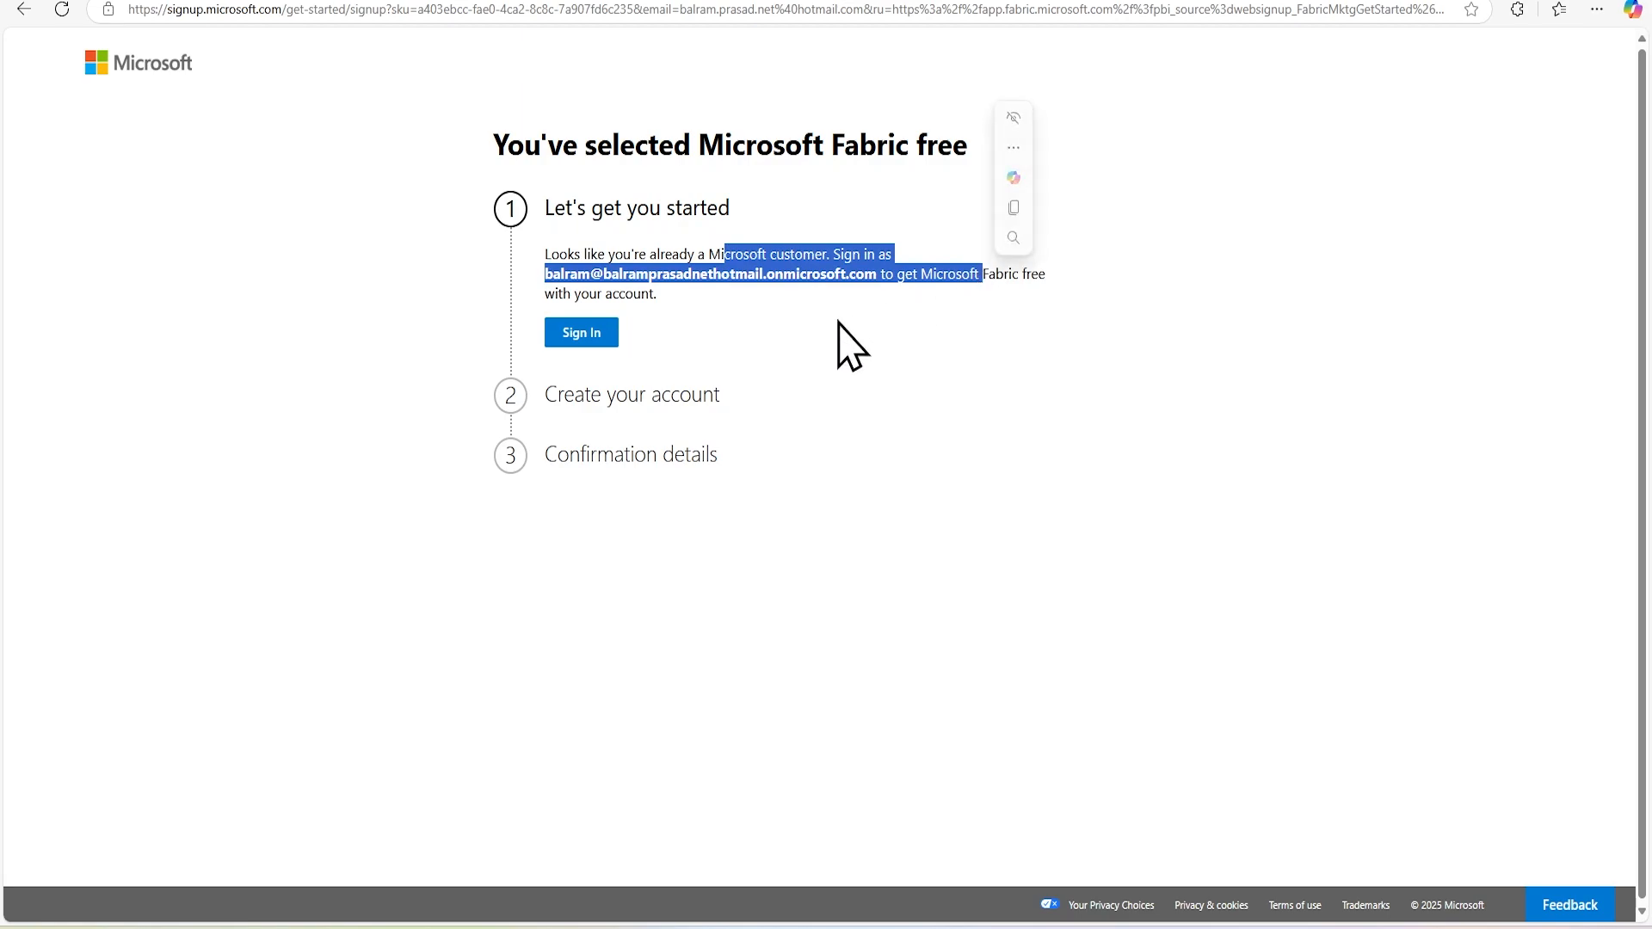
Sign in to the work account using an app, and complete the Fabric sign-up with the business phone number.
click(568, 336)
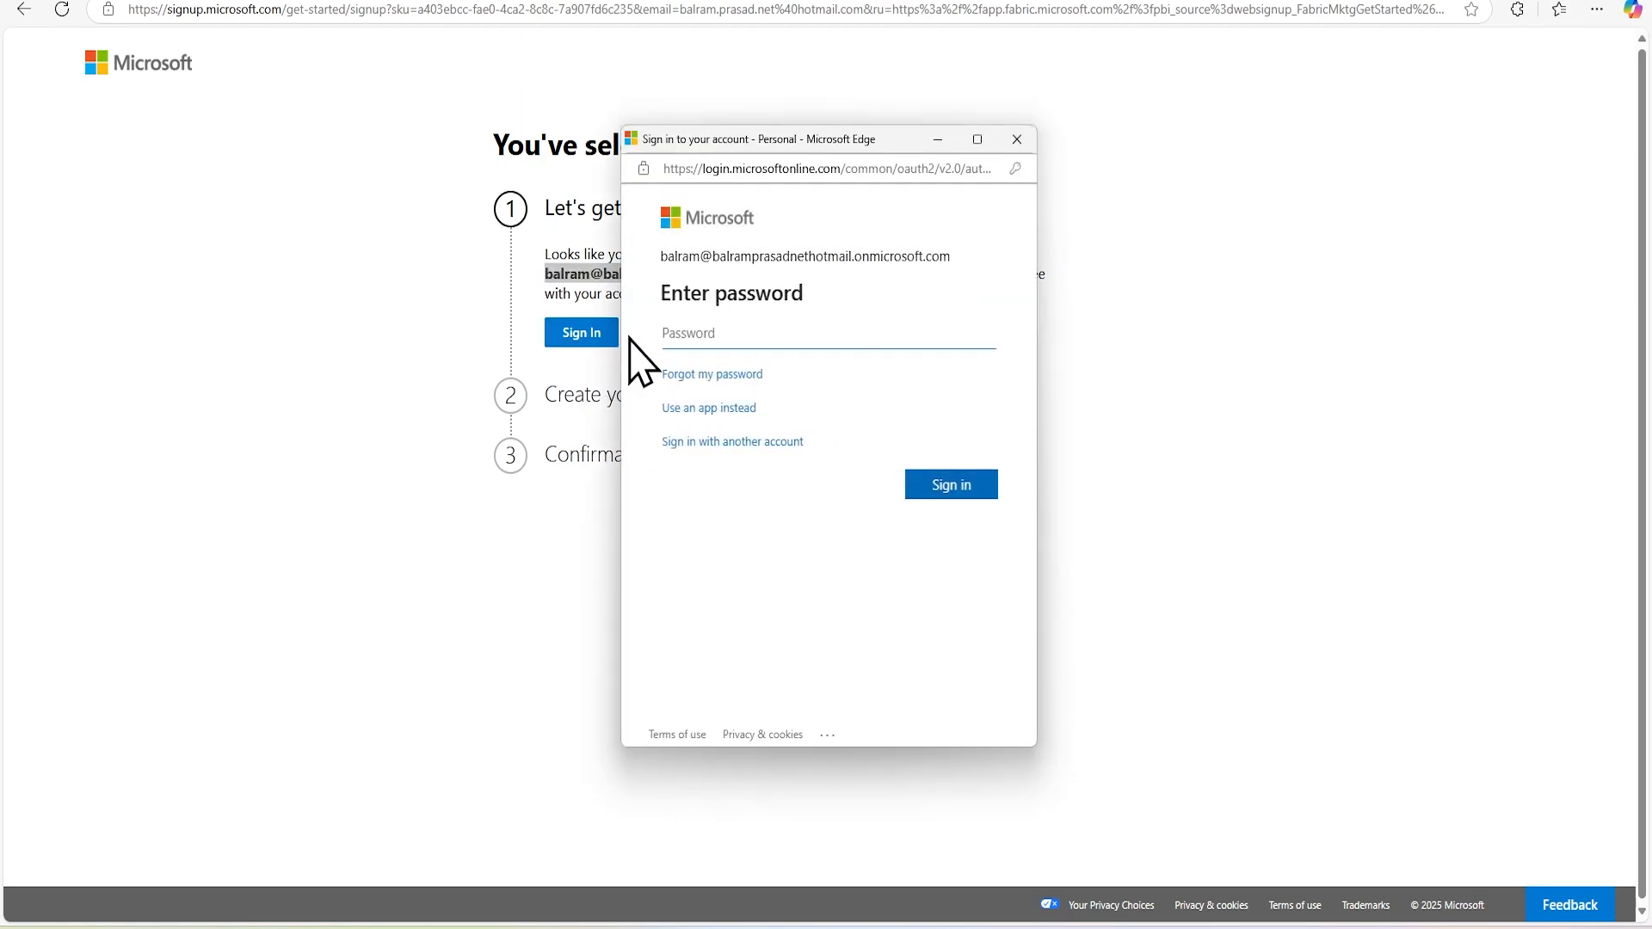
click(711, 409)
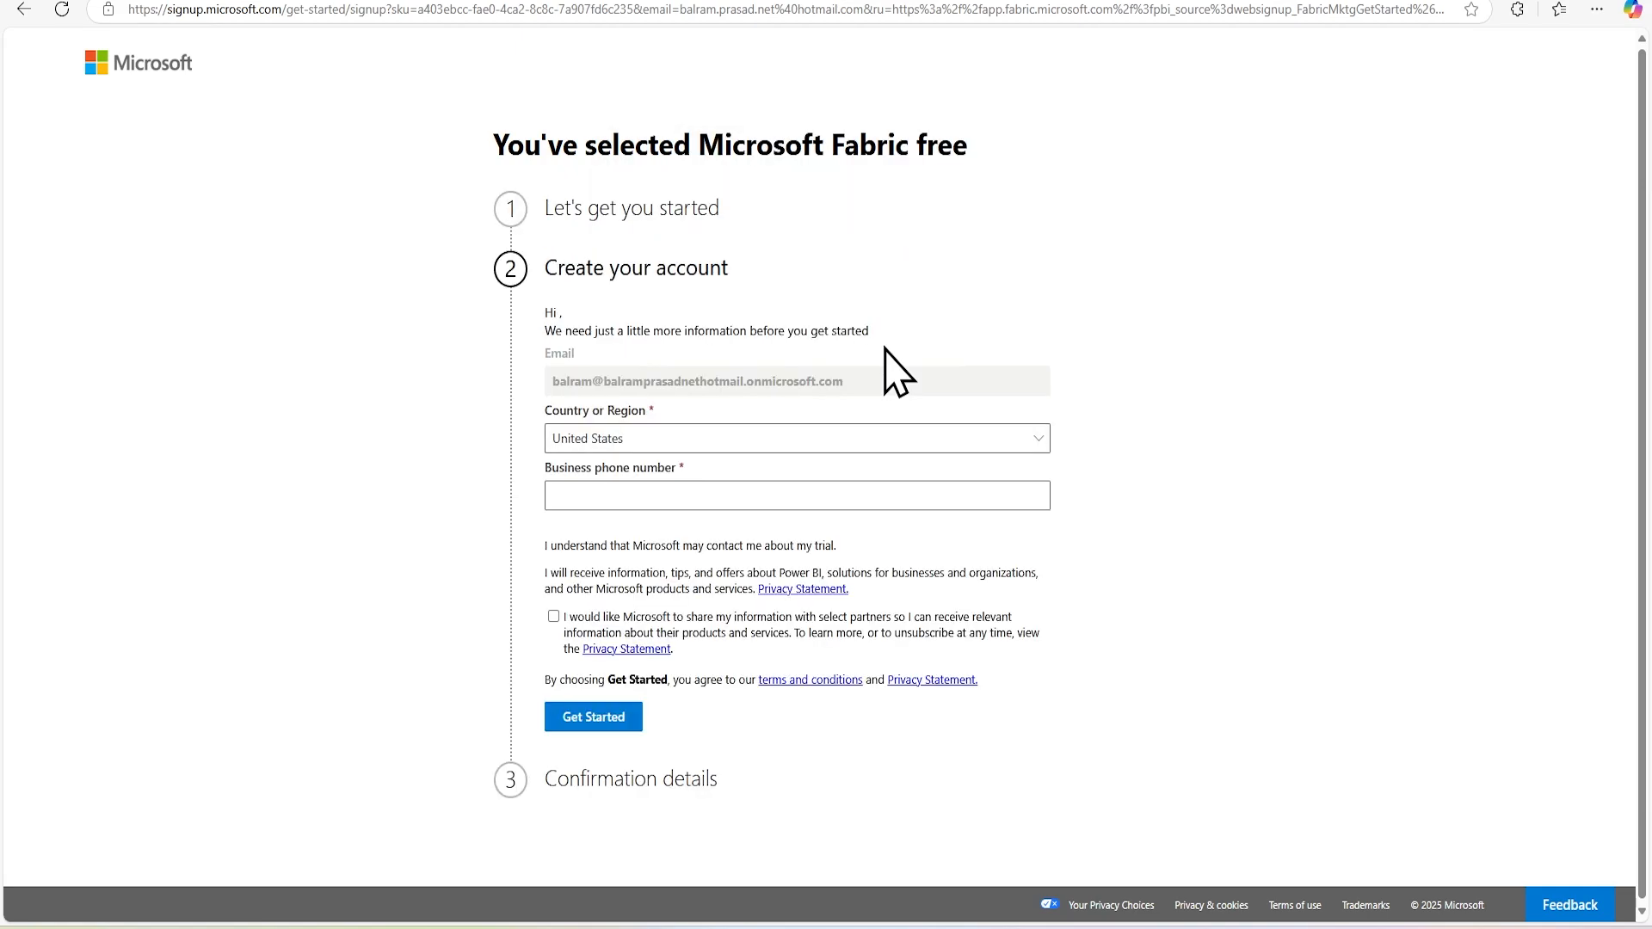
click(796, 502)
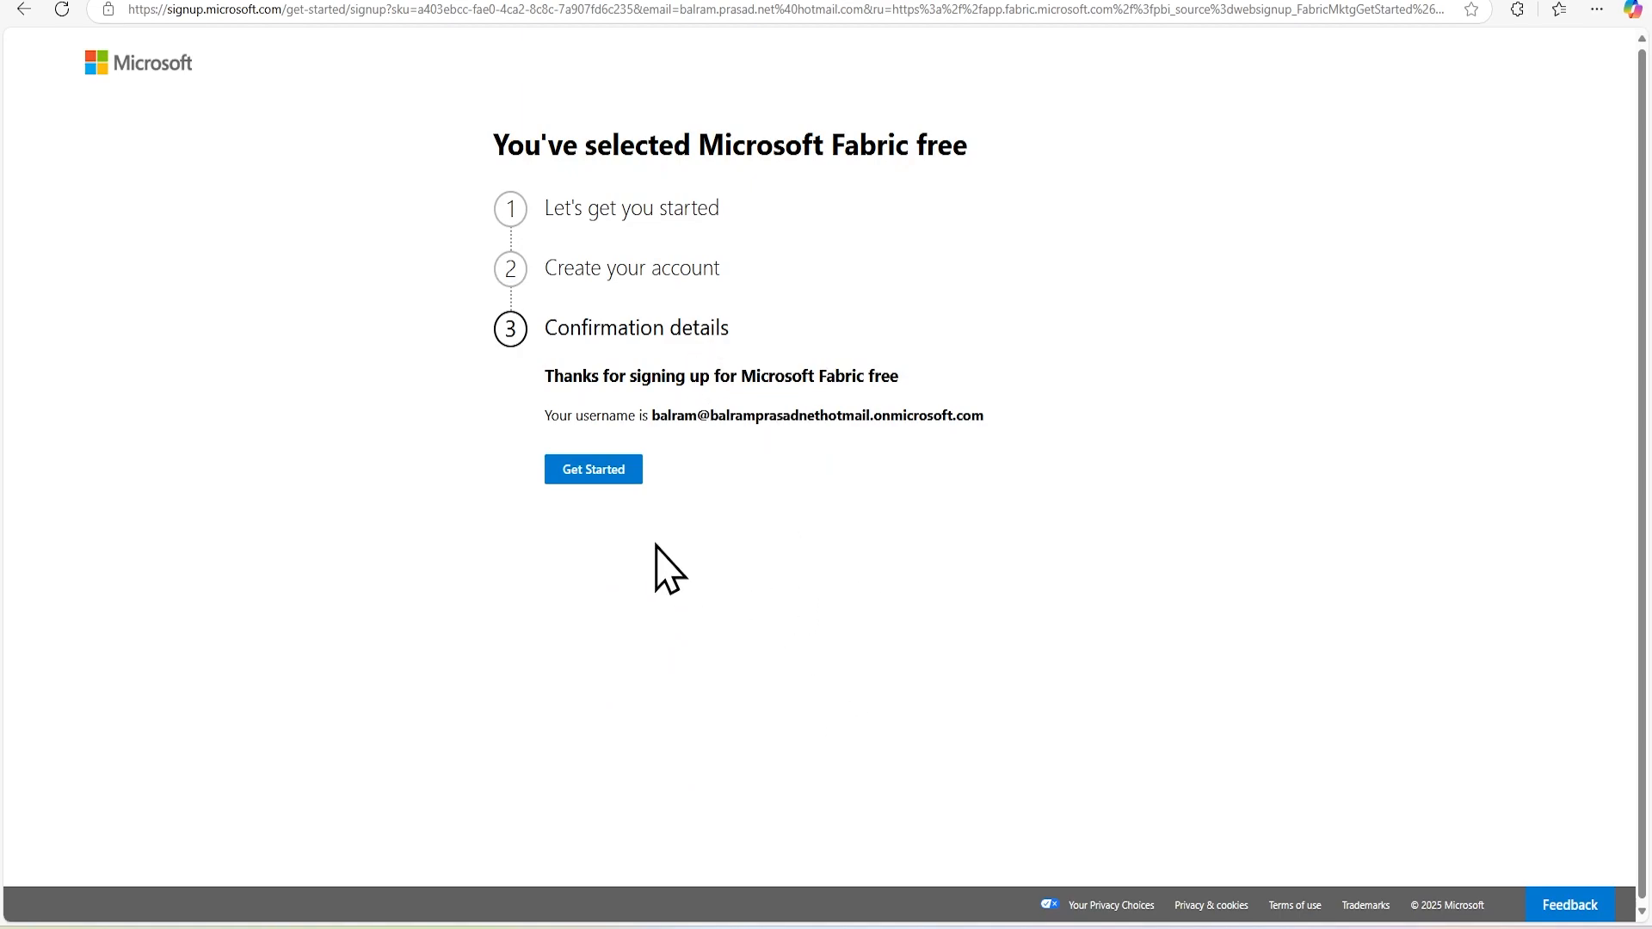
click(607, 486)
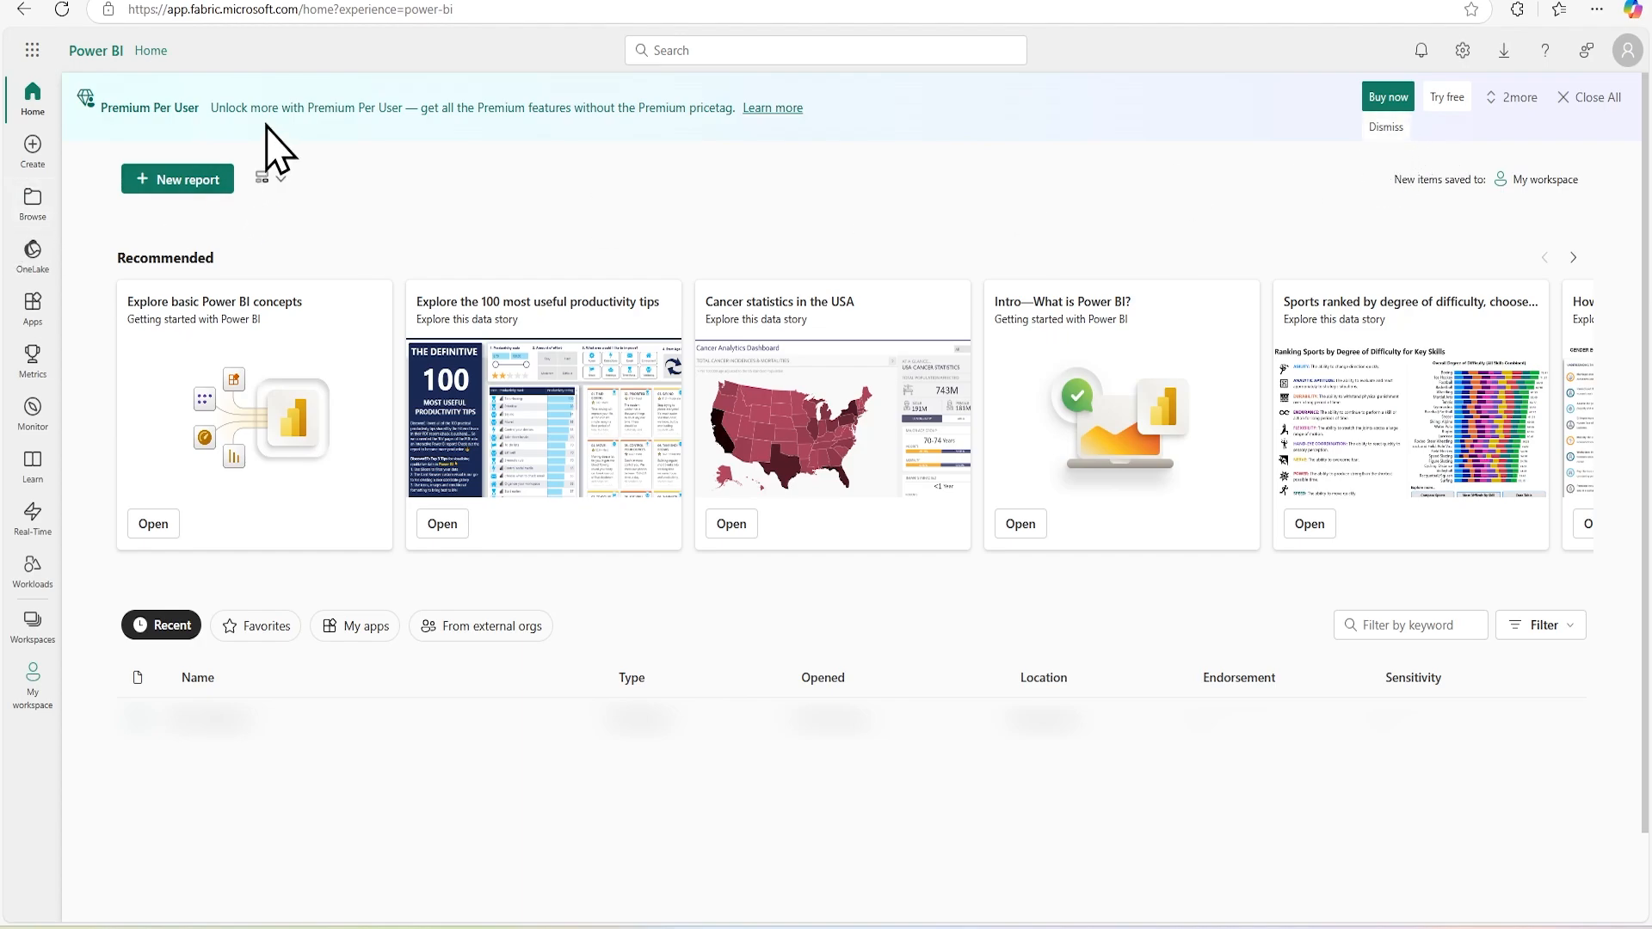
Start the 60-day free Pro trial from the Premium Per User offer and acknowledge its activation.
drag(171, 104, 303, 107)
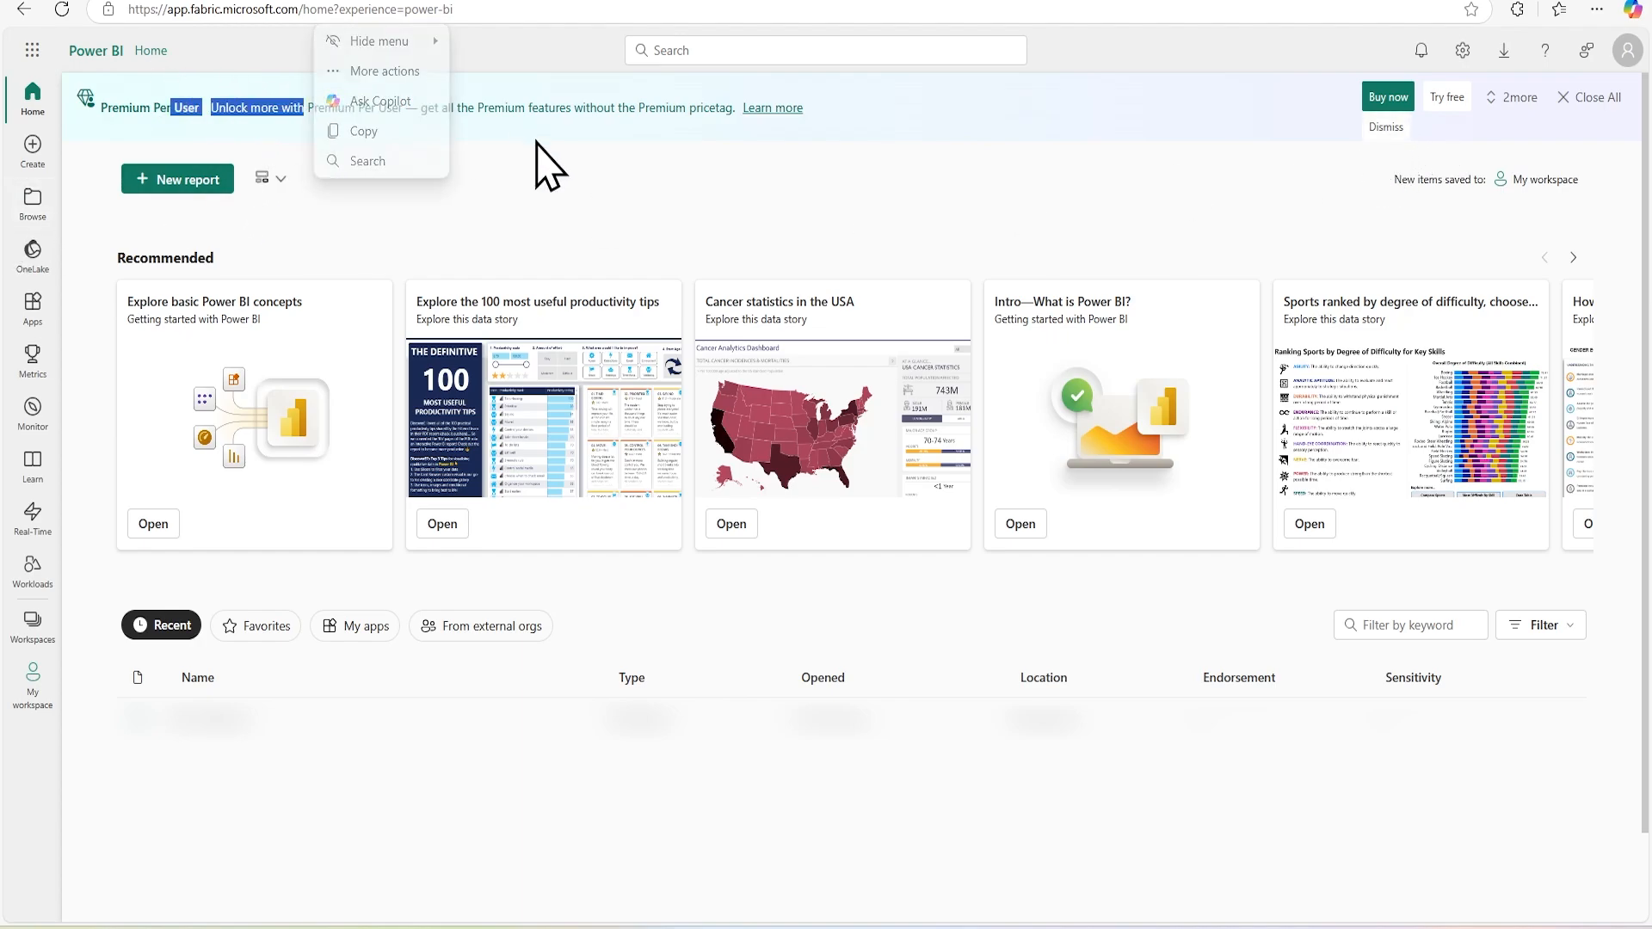
click(559, 142)
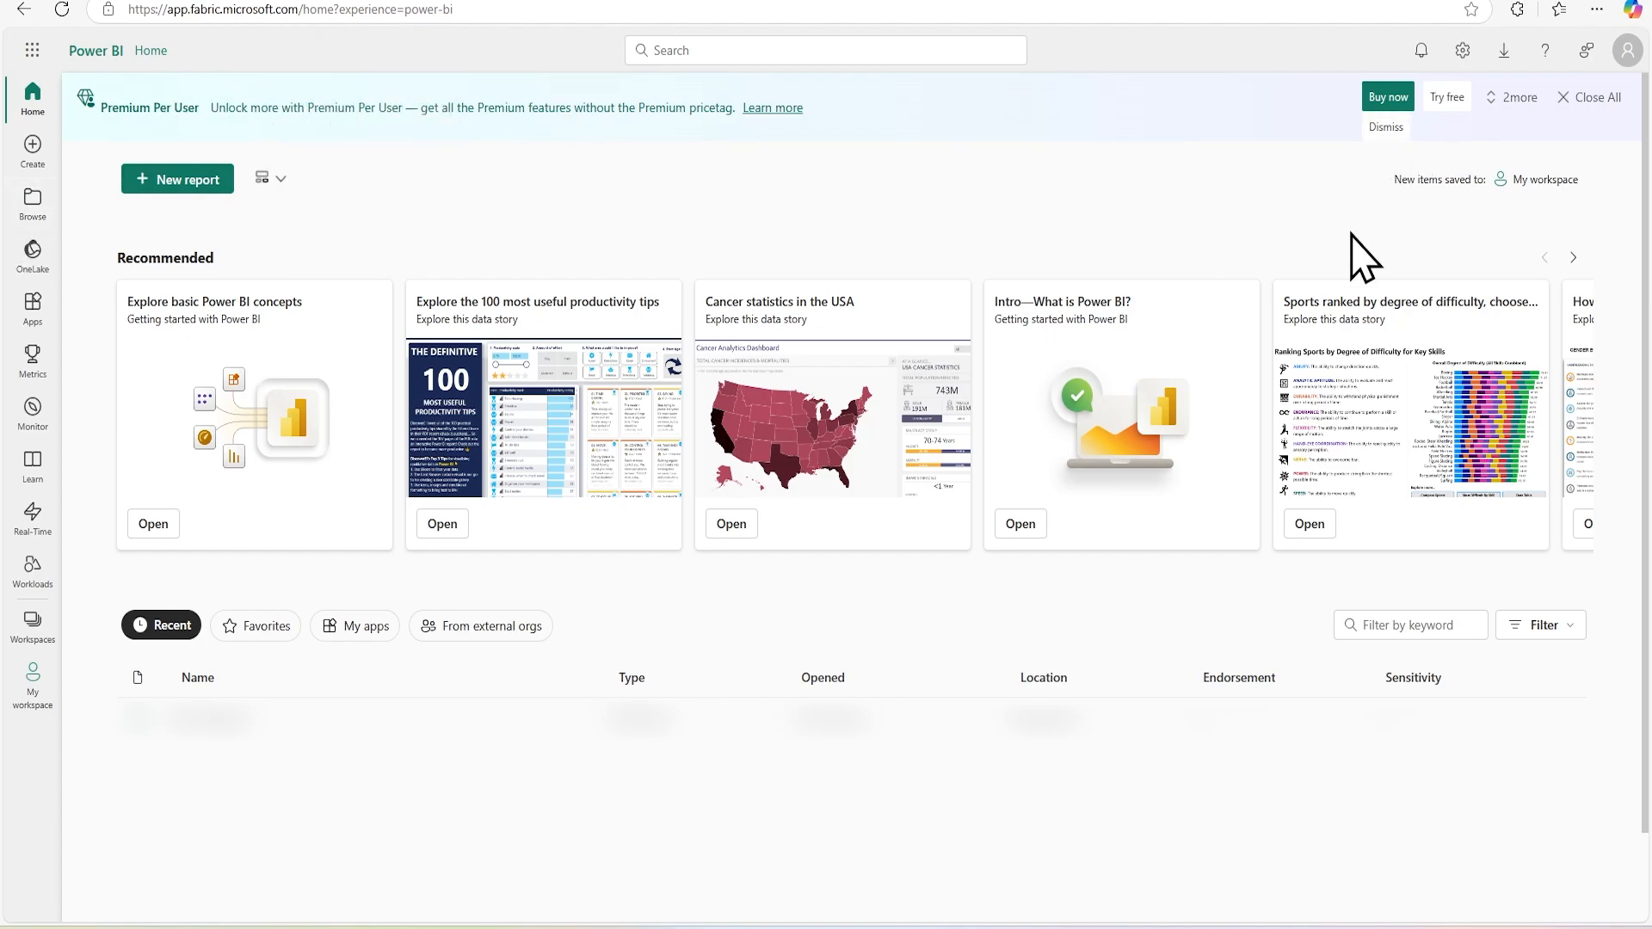
click(1450, 98)
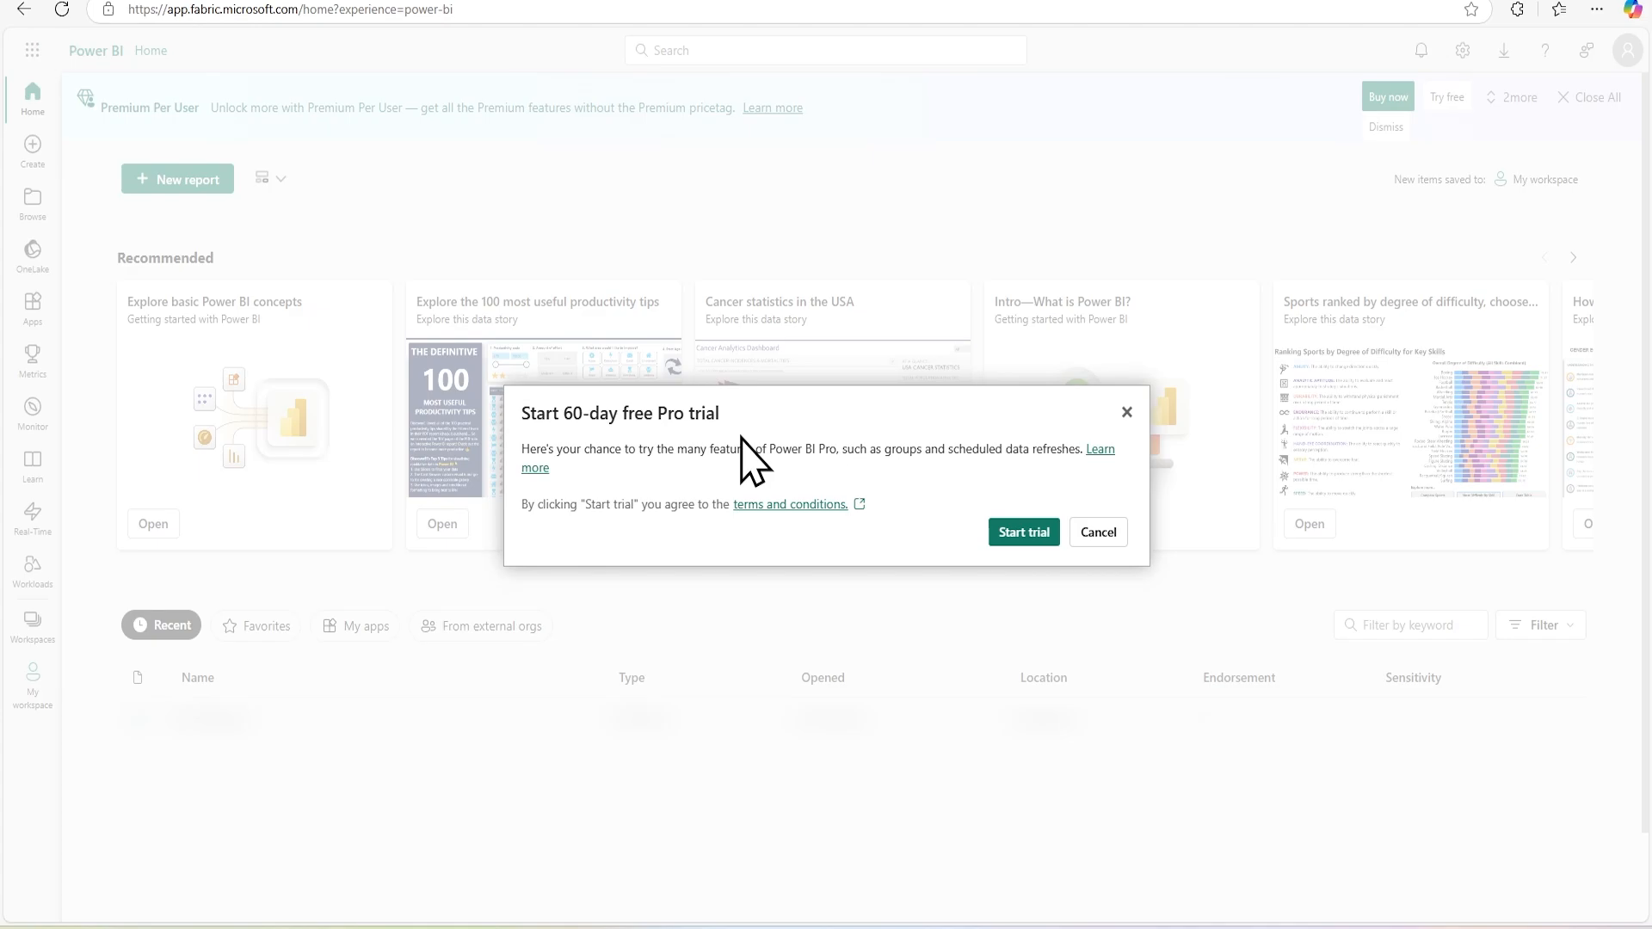
click(1044, 533)
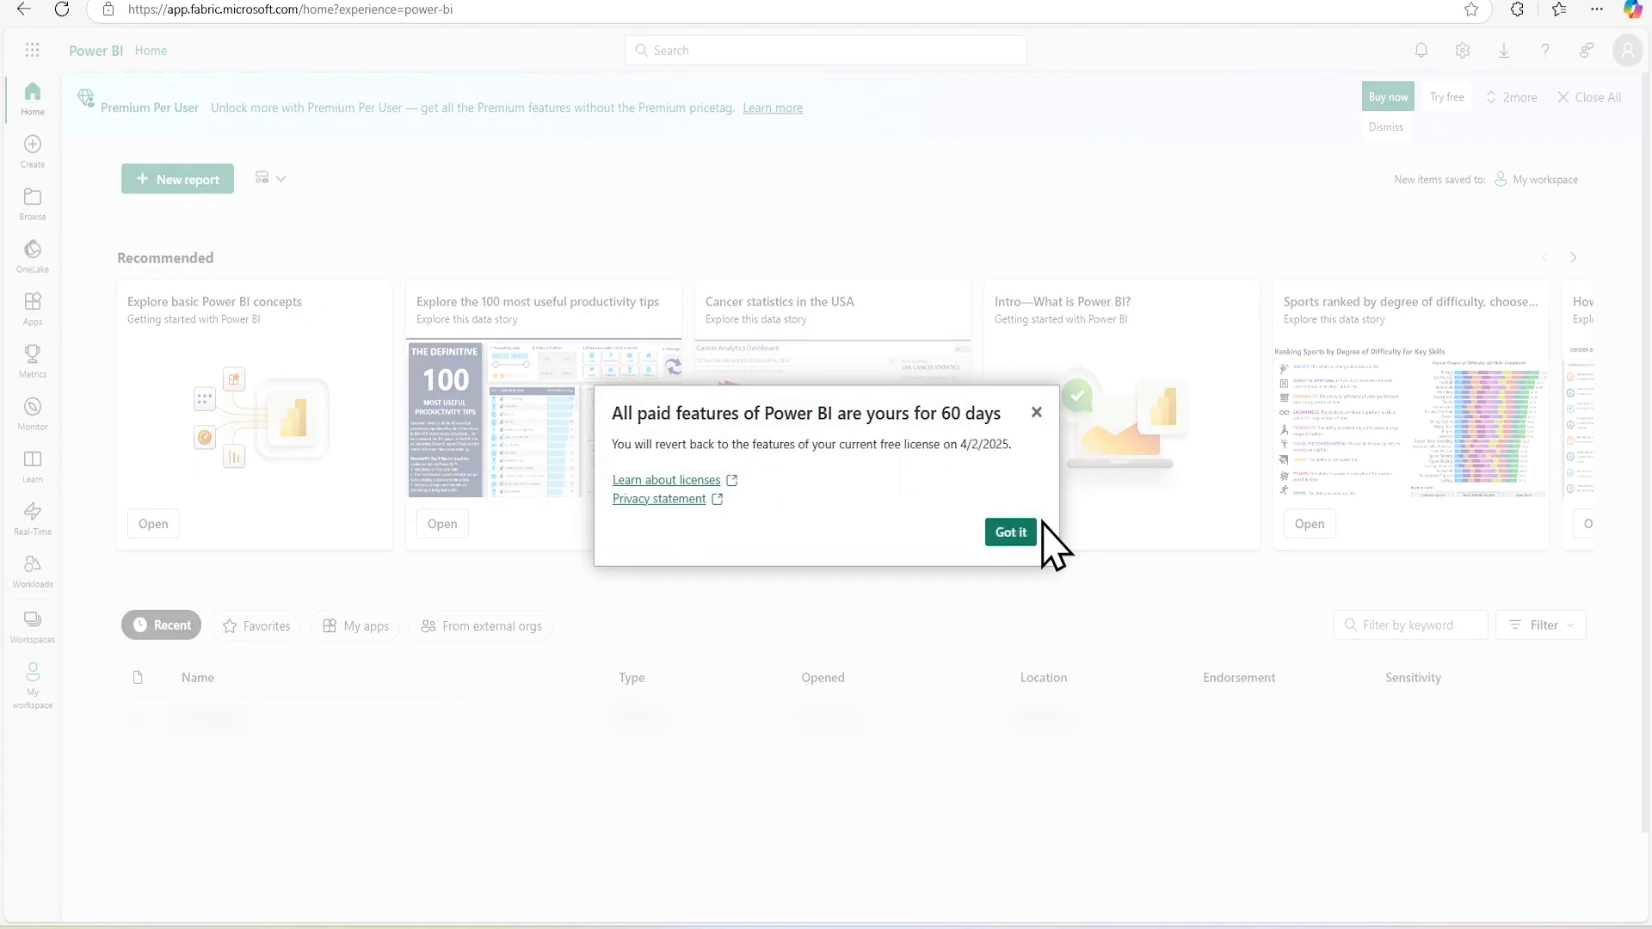
click(1010, 532)
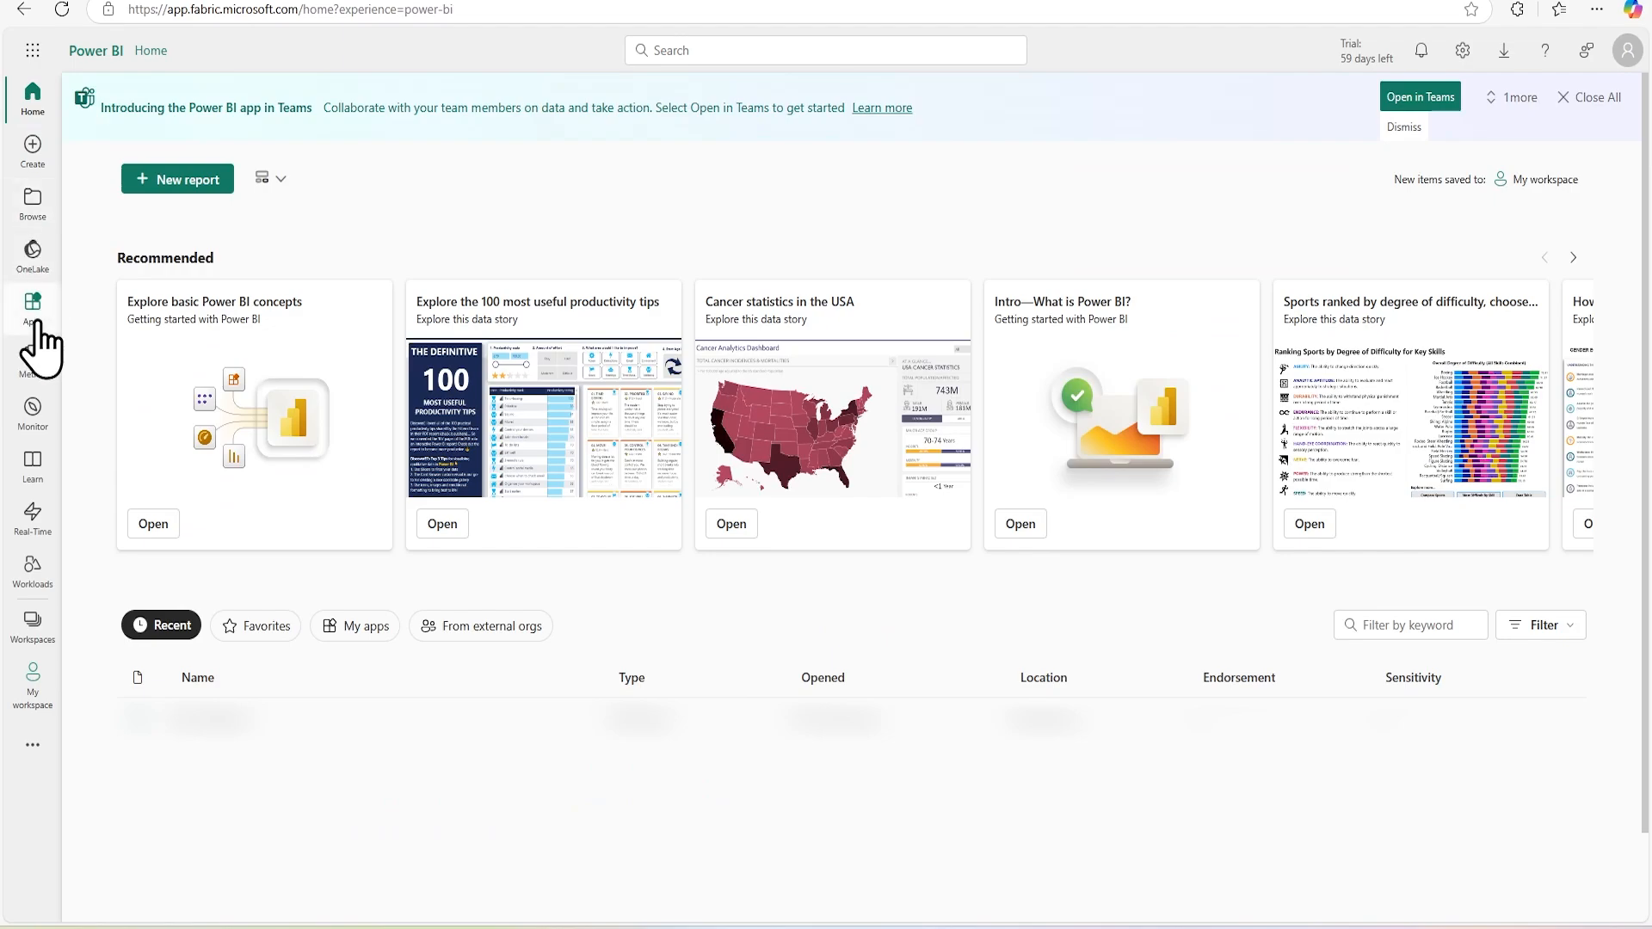
Open the OneLake catalog and bring up the new item types for adding content to My workspace.
click(40, 272)
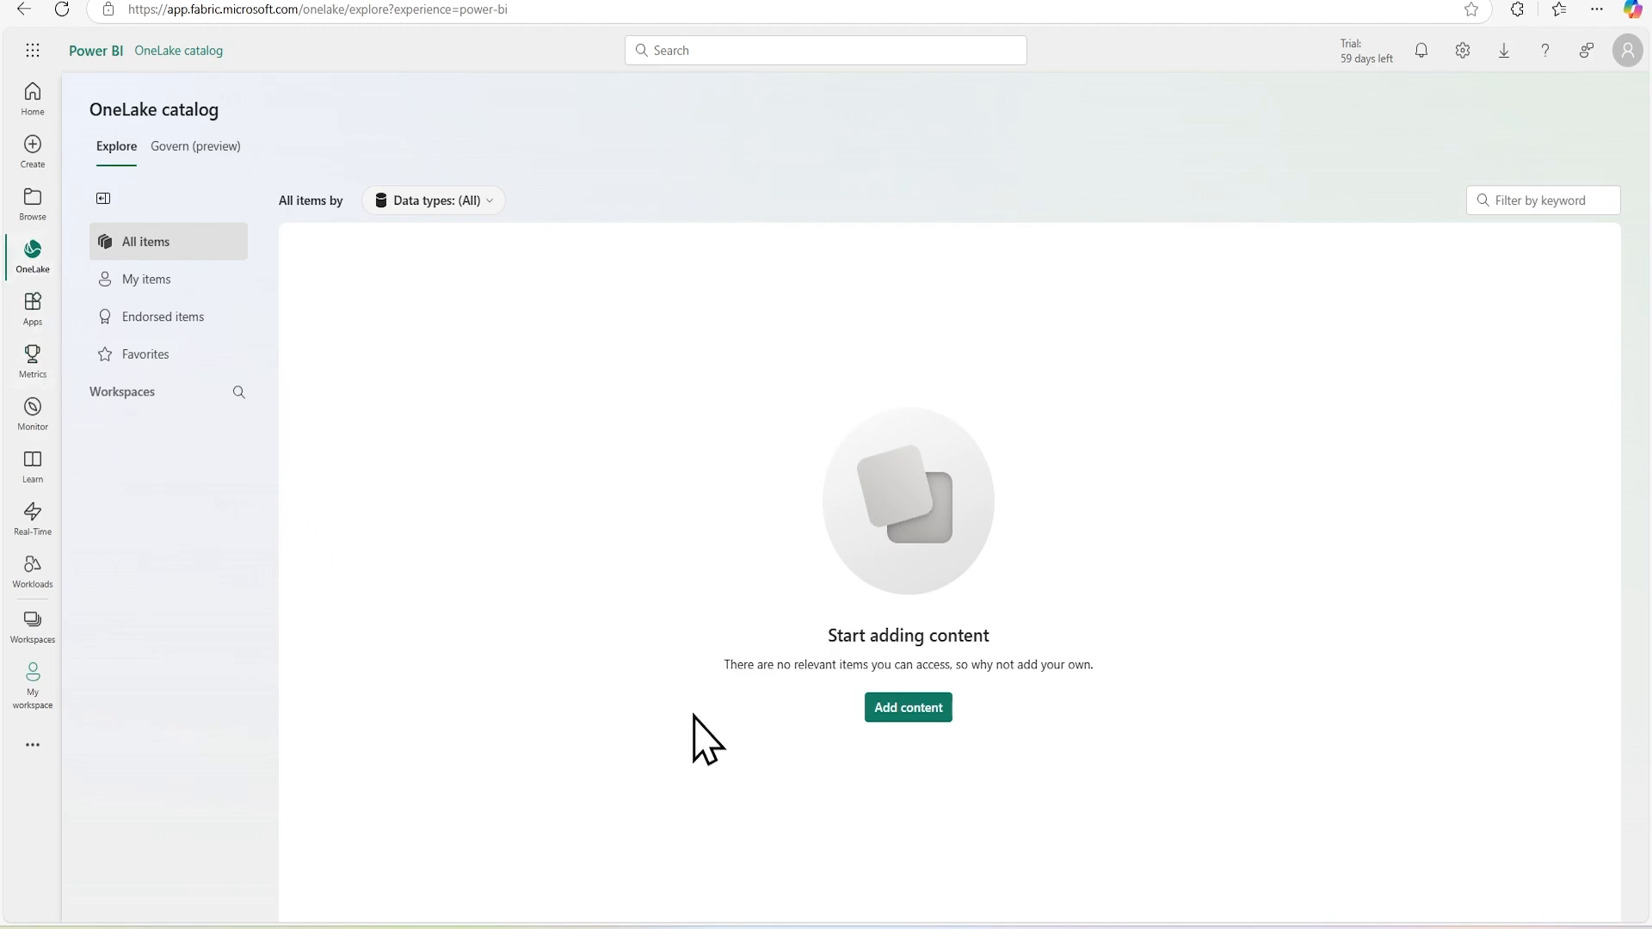
click(909, 709)
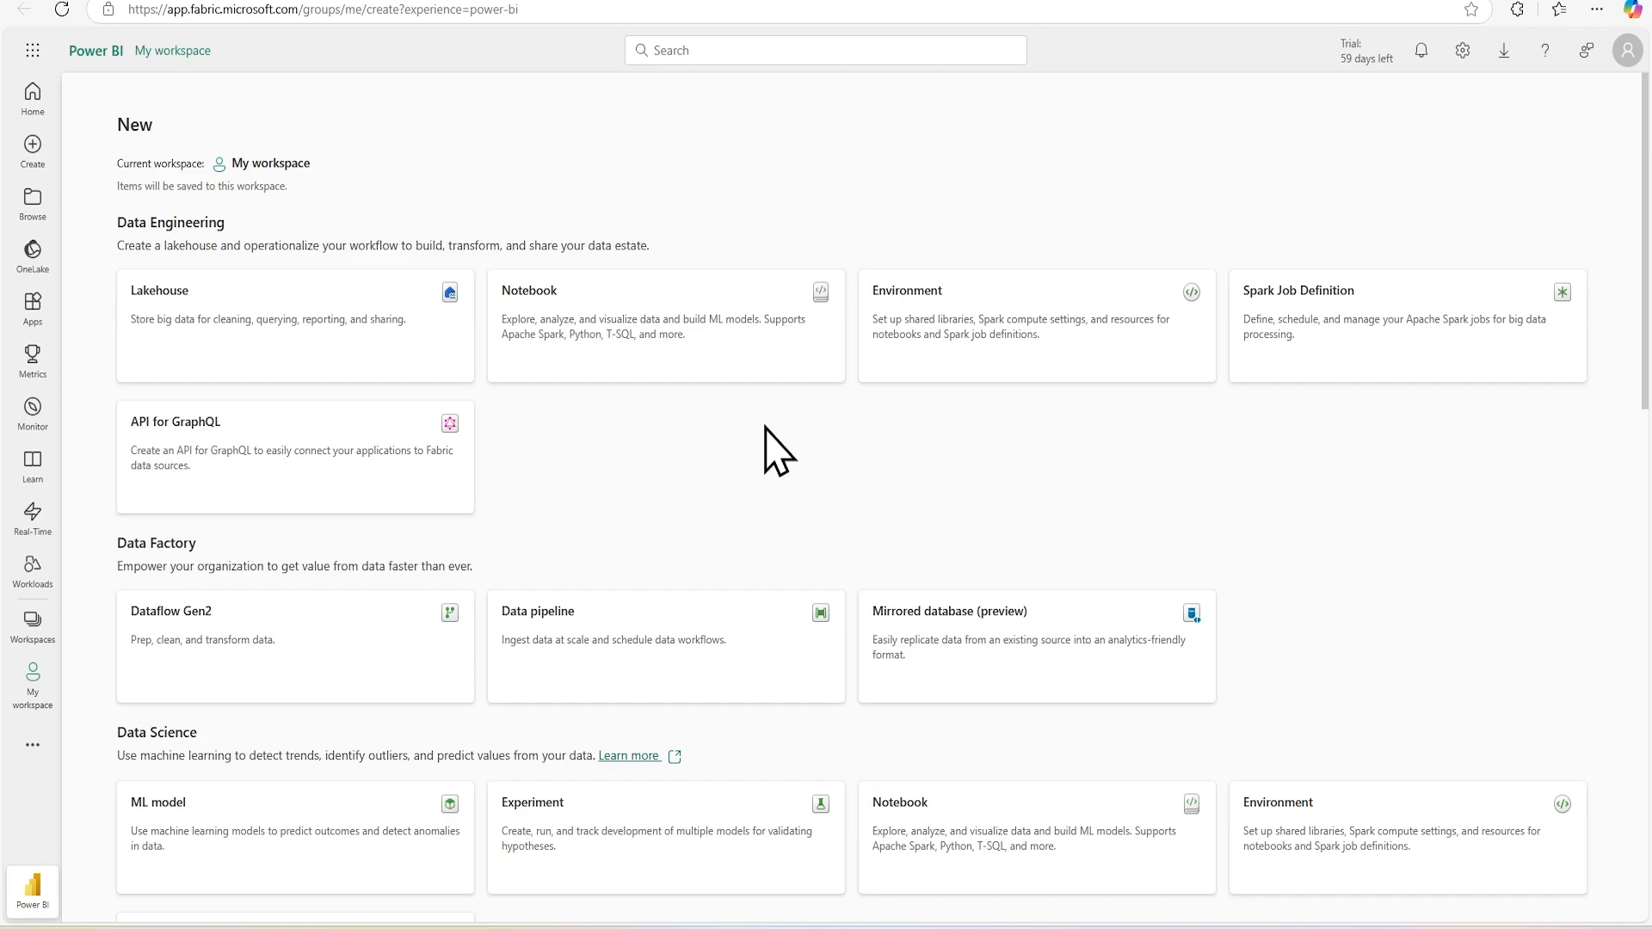
drag(178, 222, 229, 234)
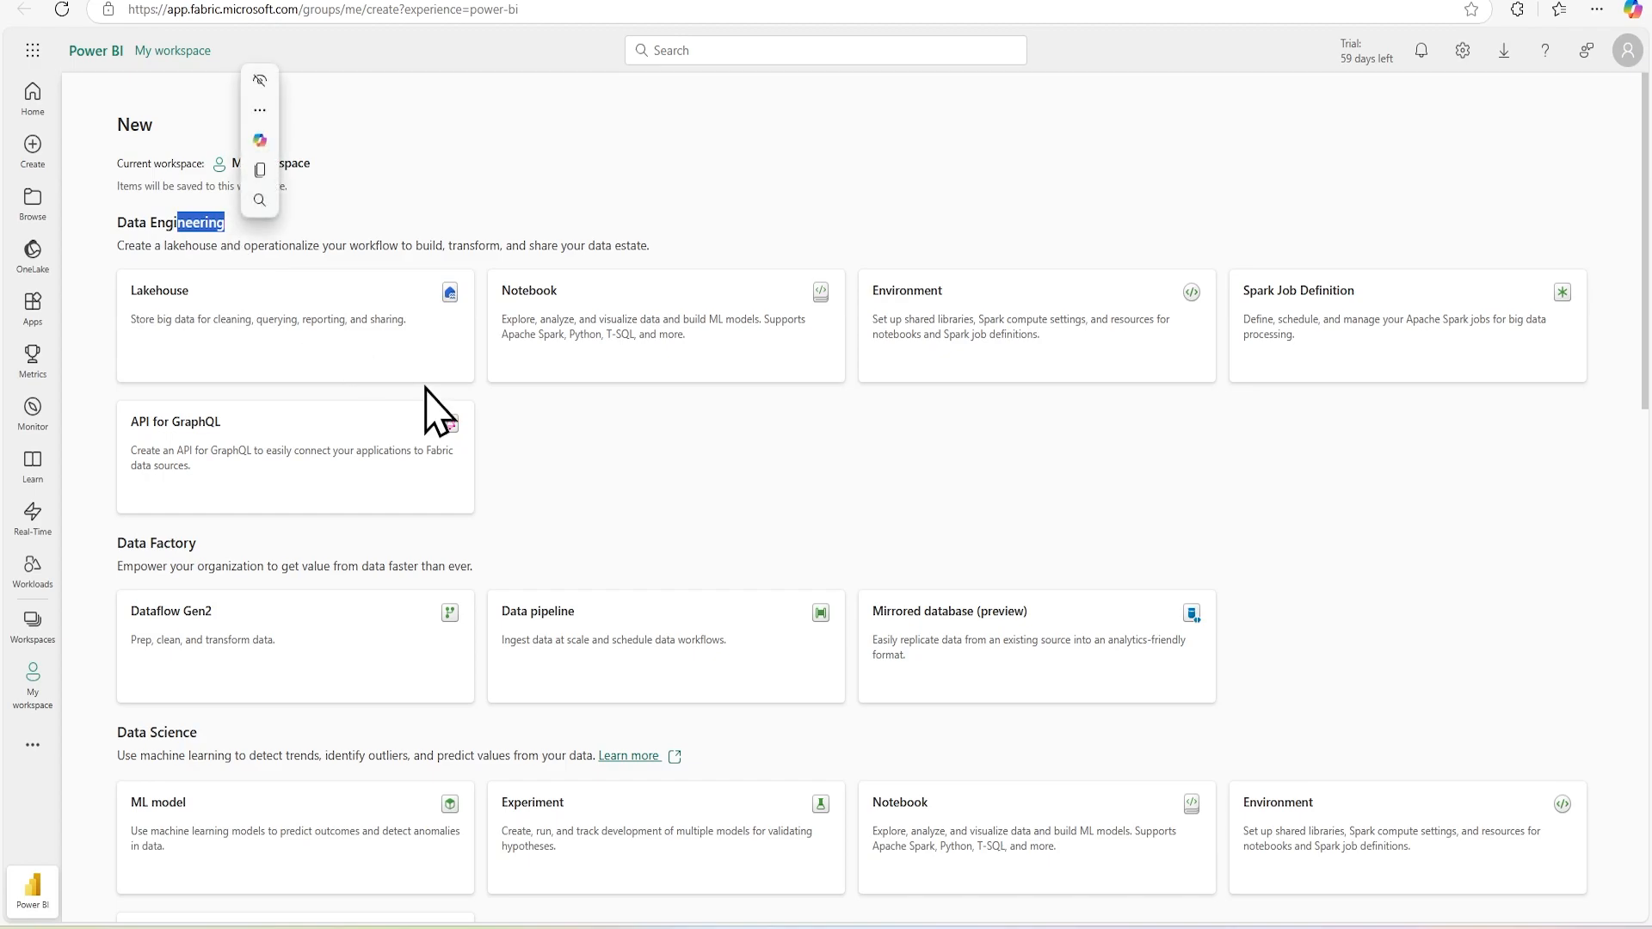
Look through the available item types for My workspace, from Data Engineering down to Power BI.
click(531, 426)
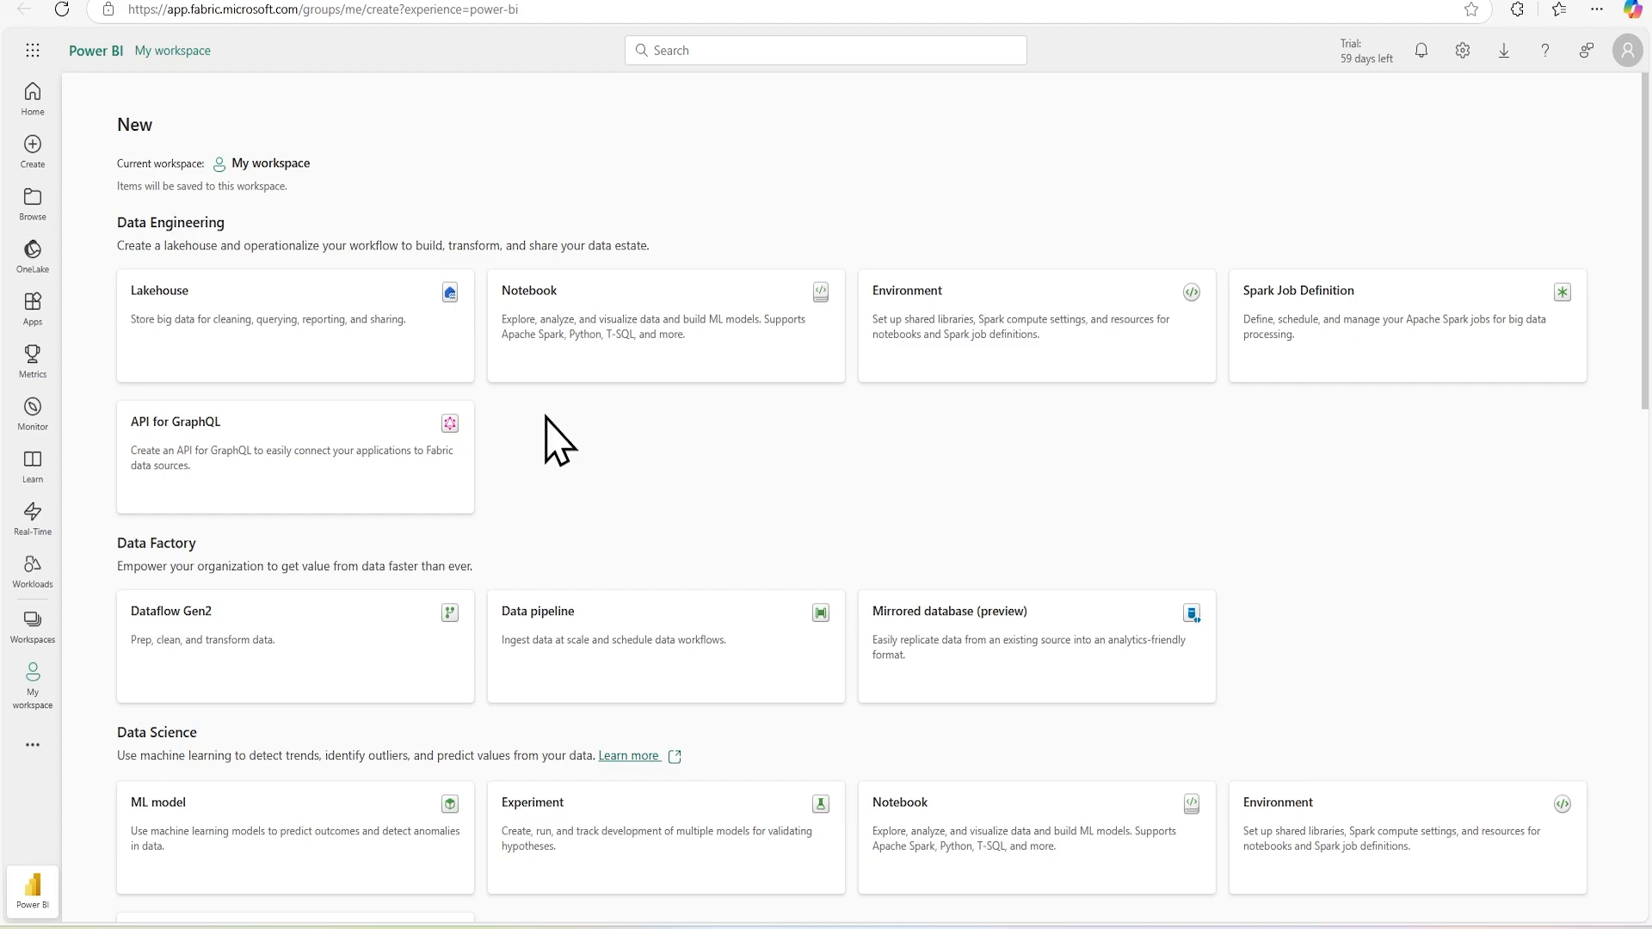
scroll(548, 430, down, 3)
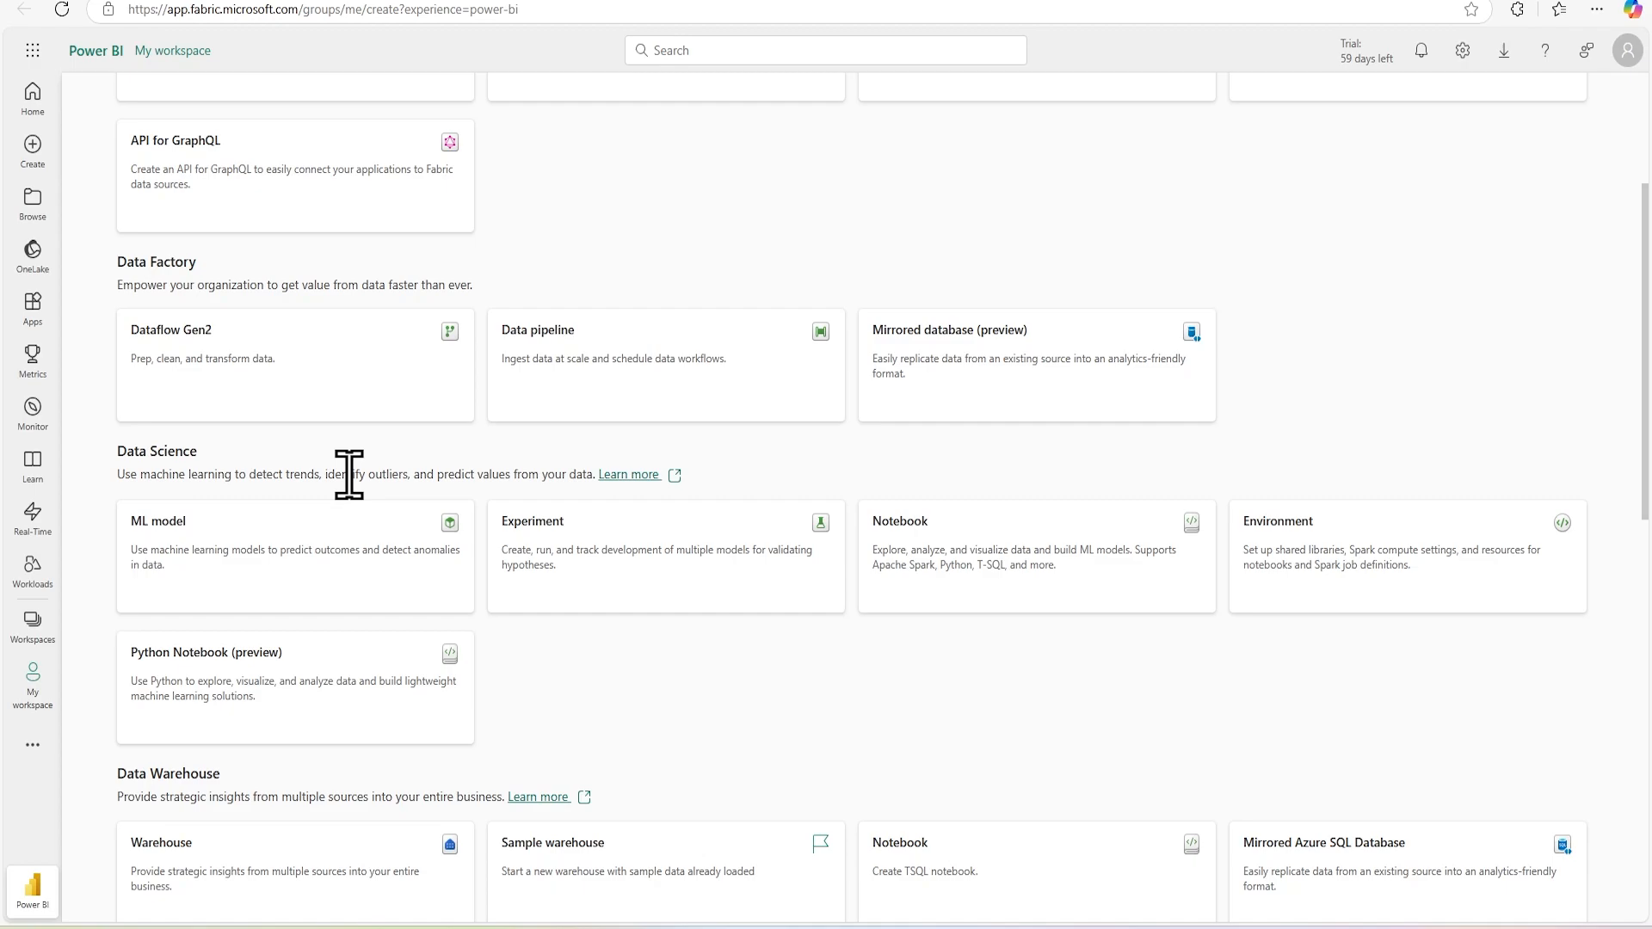
scroll(349, 474, down, 5)
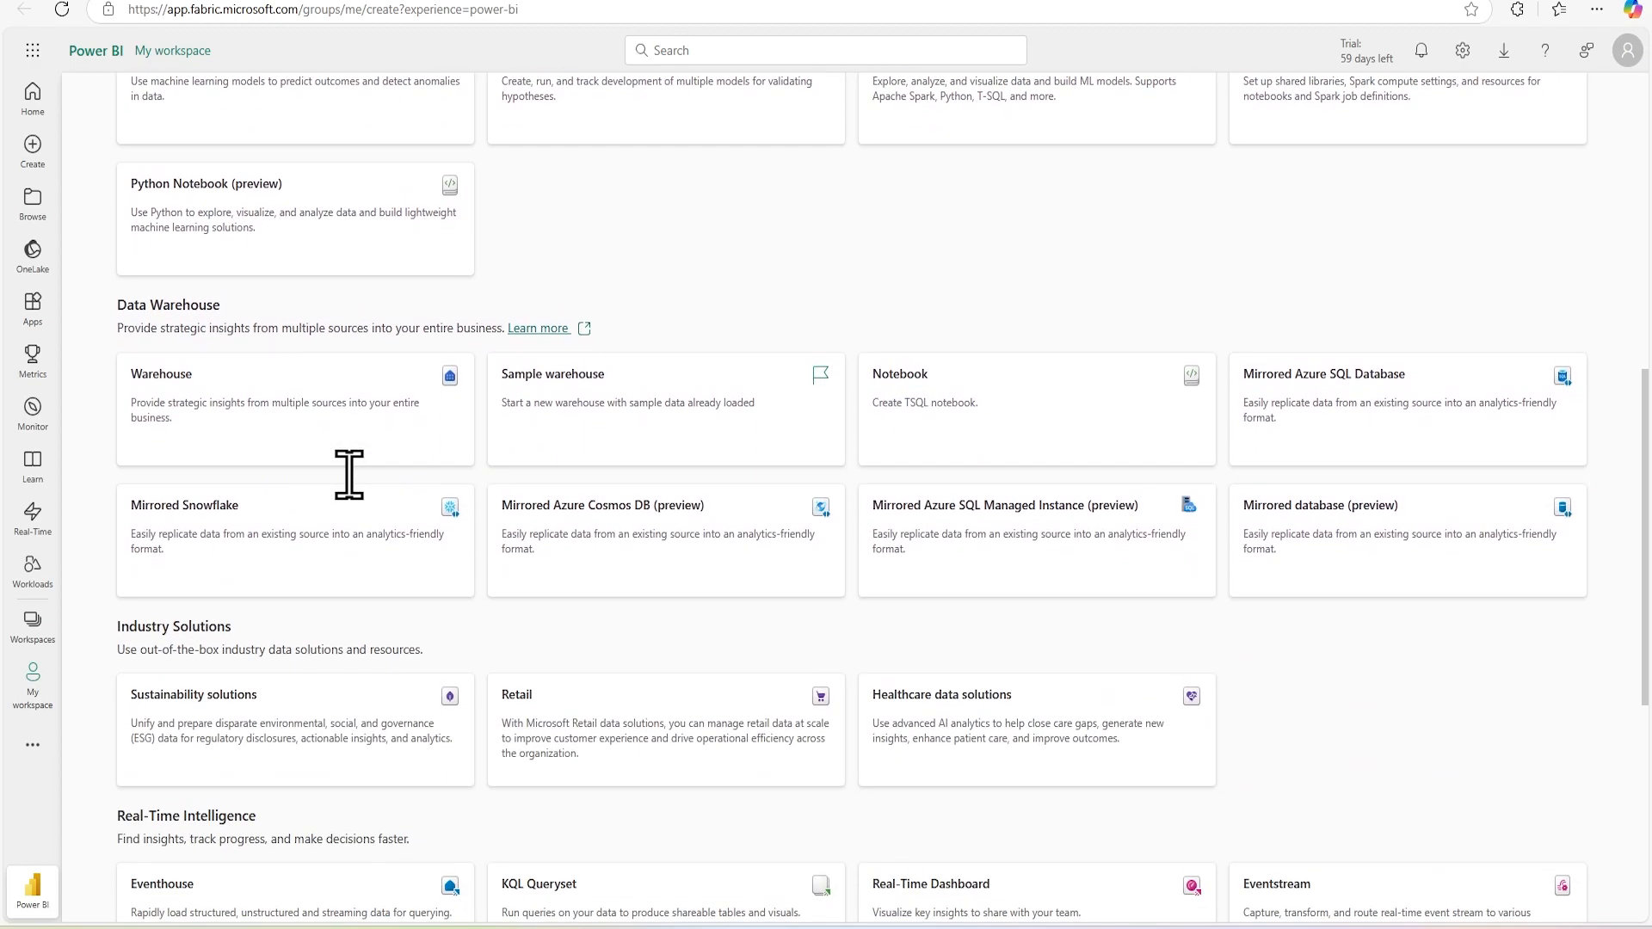
scroll(357, 499, down, 2)
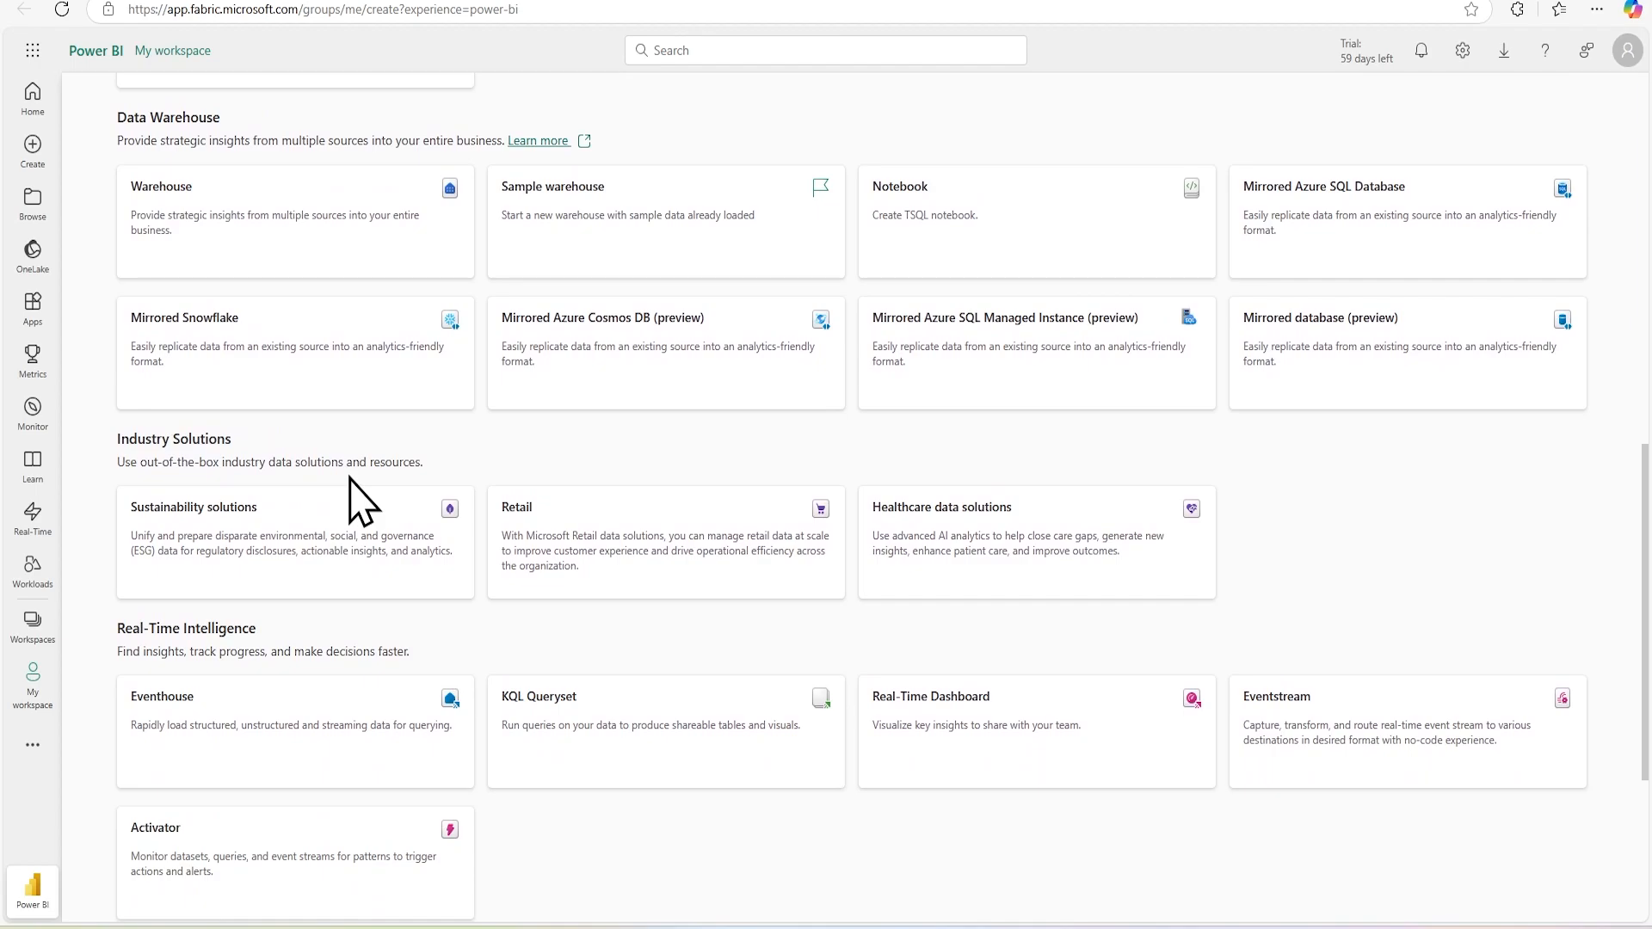
scroll(360, 501, down, 3)
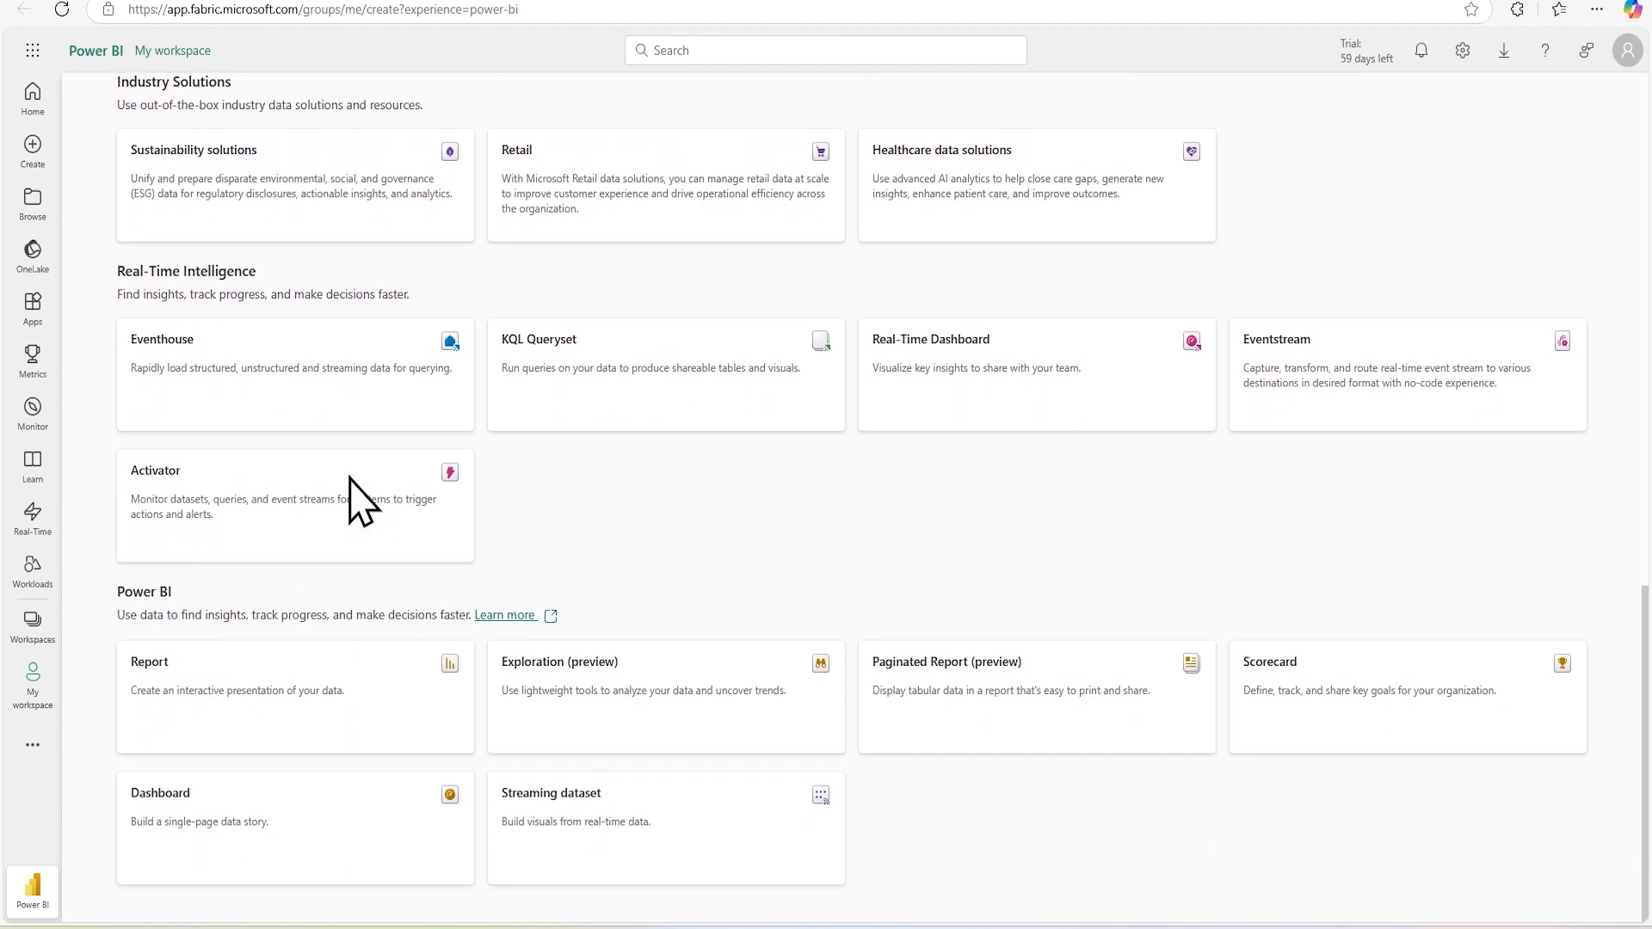
scroll(350, 482, up, 12)
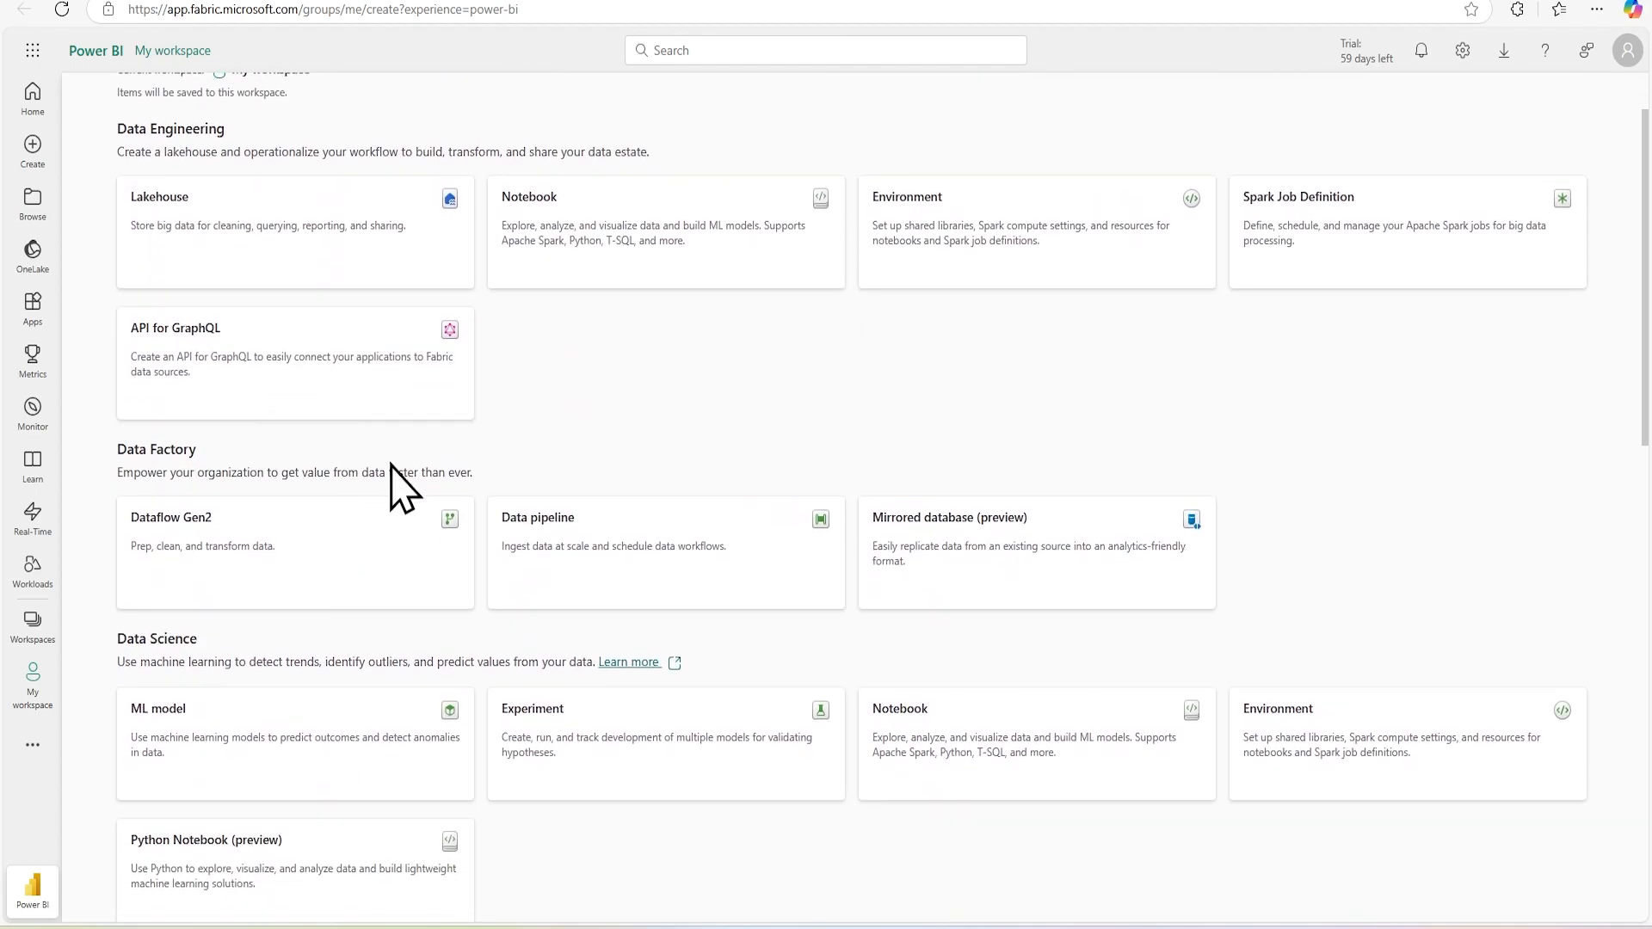
scroll(396, 487, up, 1)
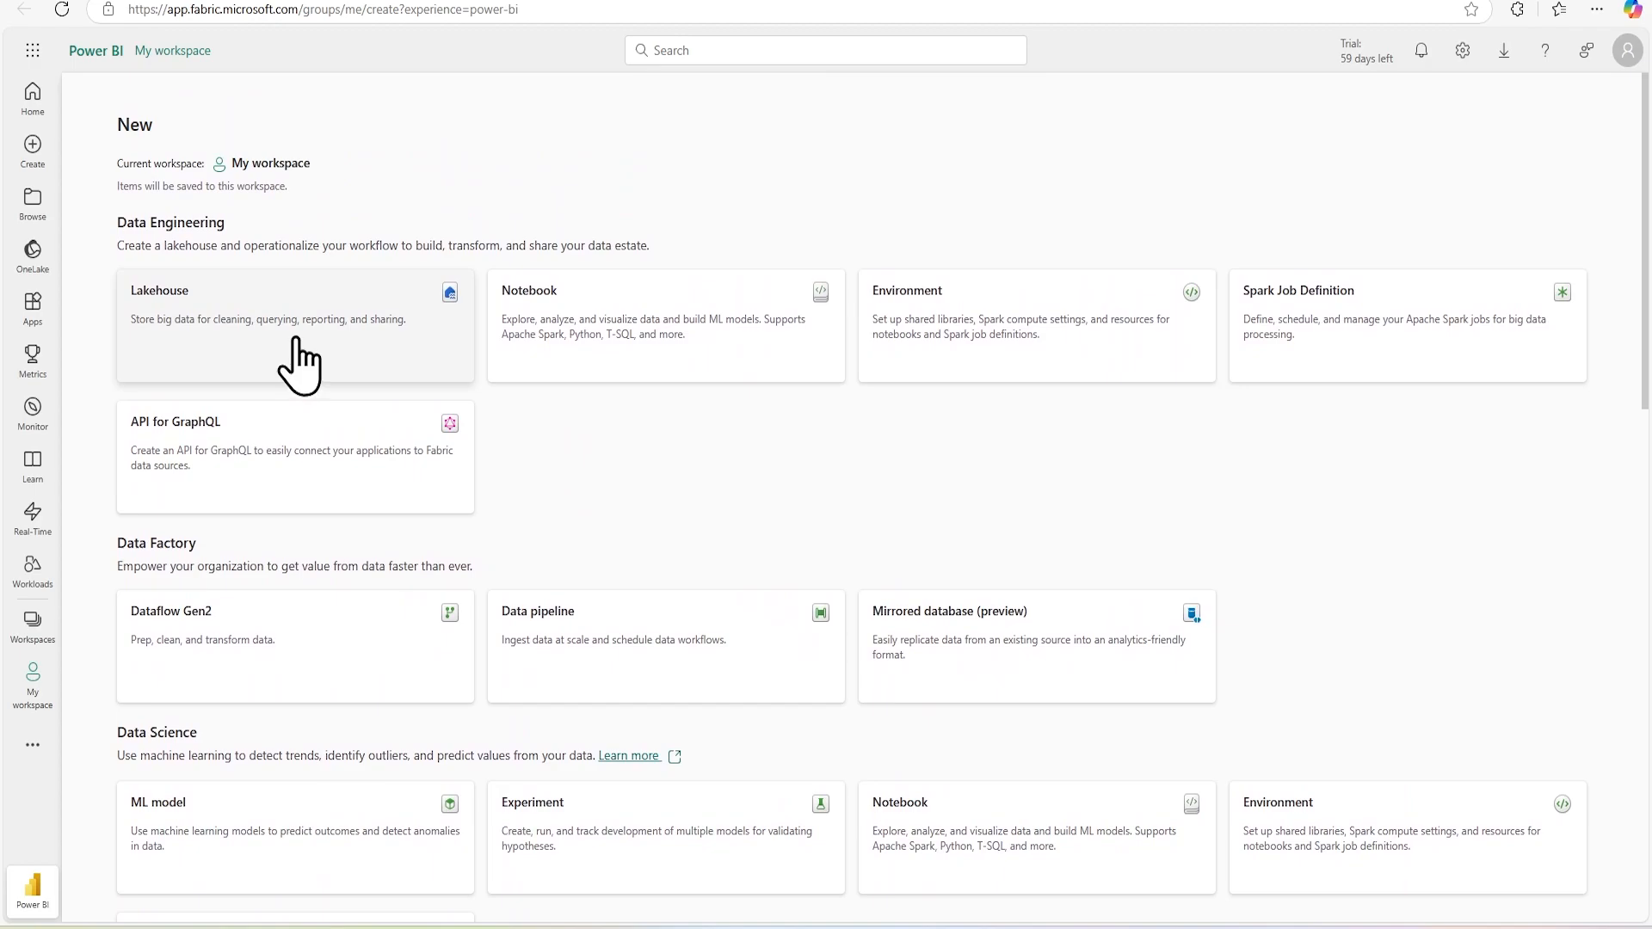
Accept the free Fabric trial upgrade for My workspace and create a lakehouse named SoftwizLakeHouse with Lakehouse schemas enabled.
click(363, 365)
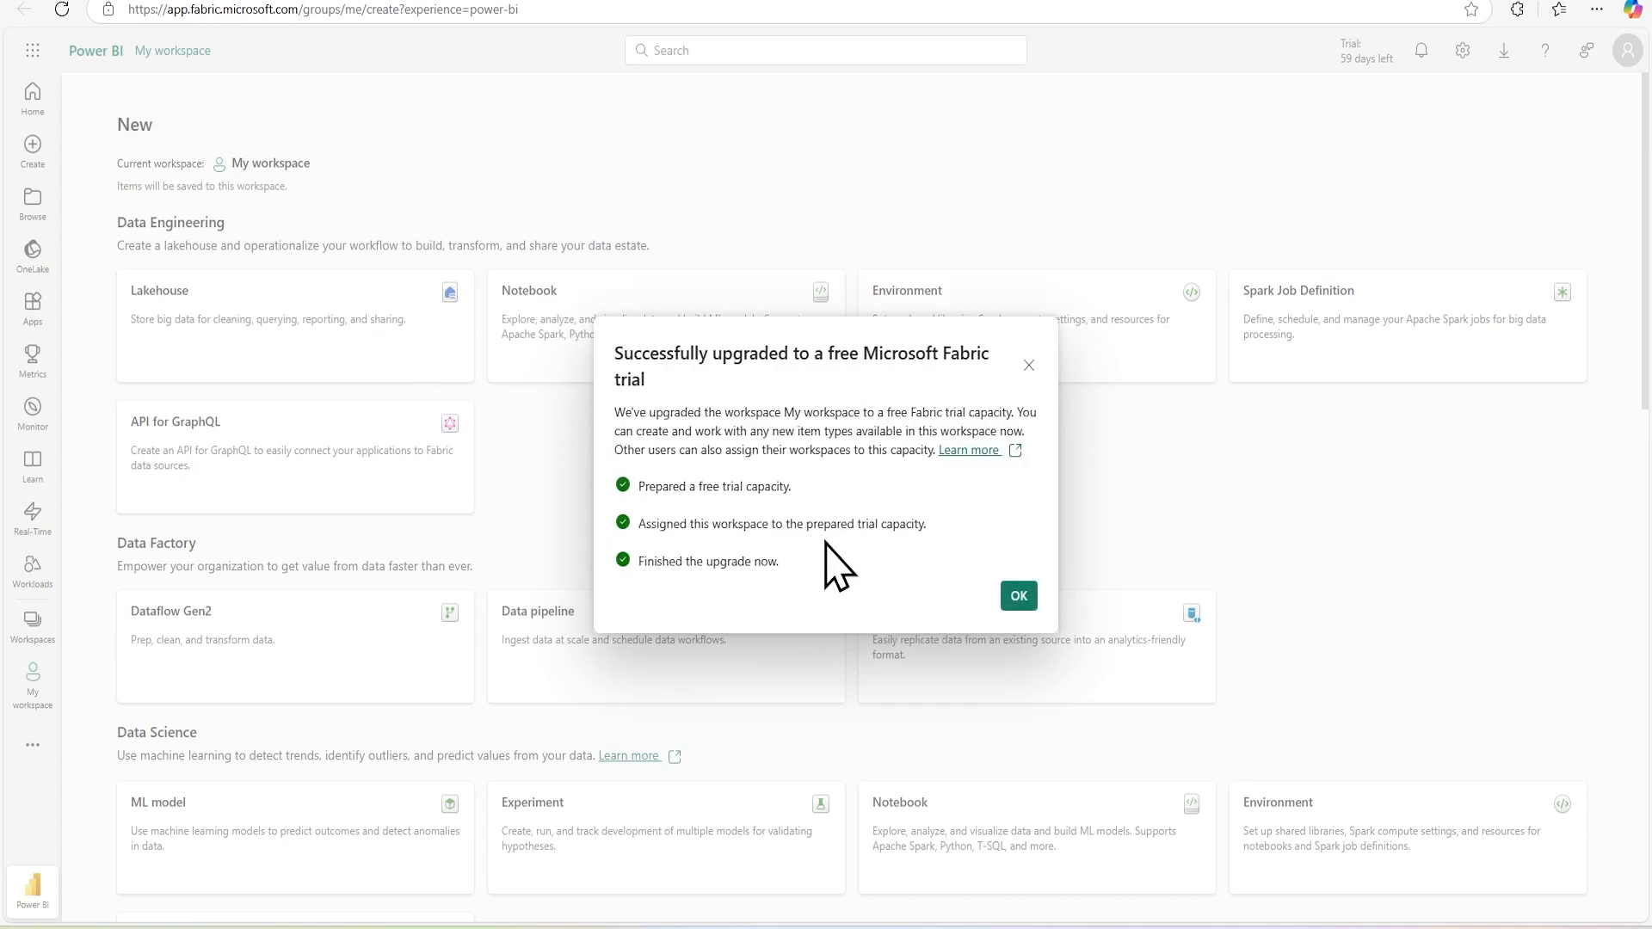
click(1019, 596)
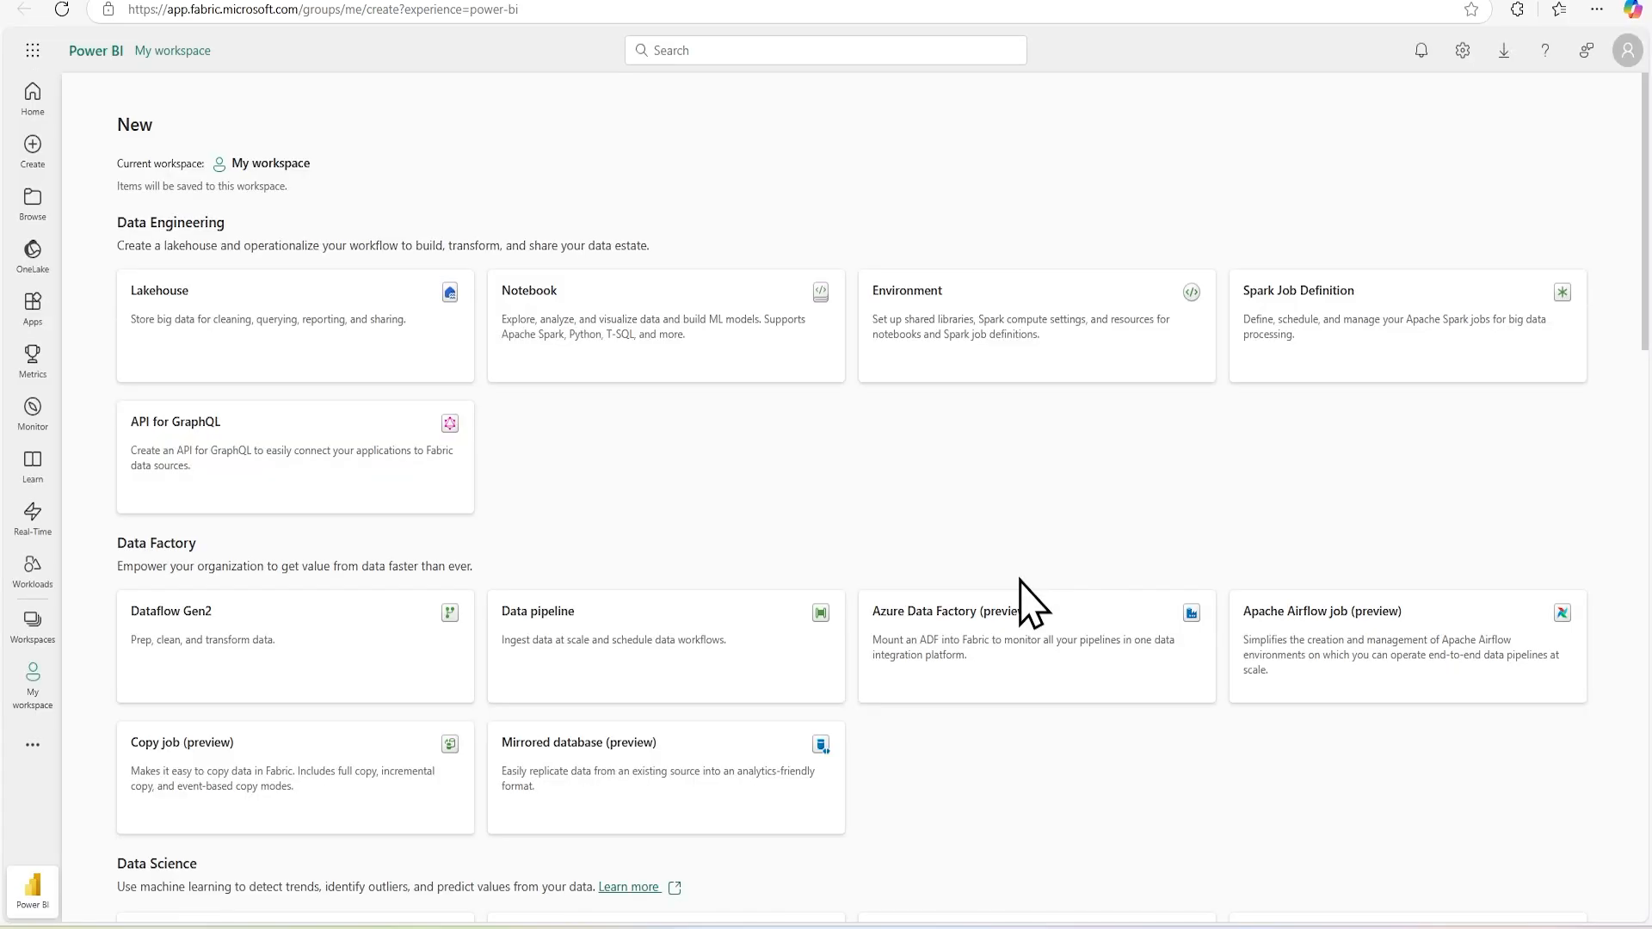
text(S)
key(BackSpace)
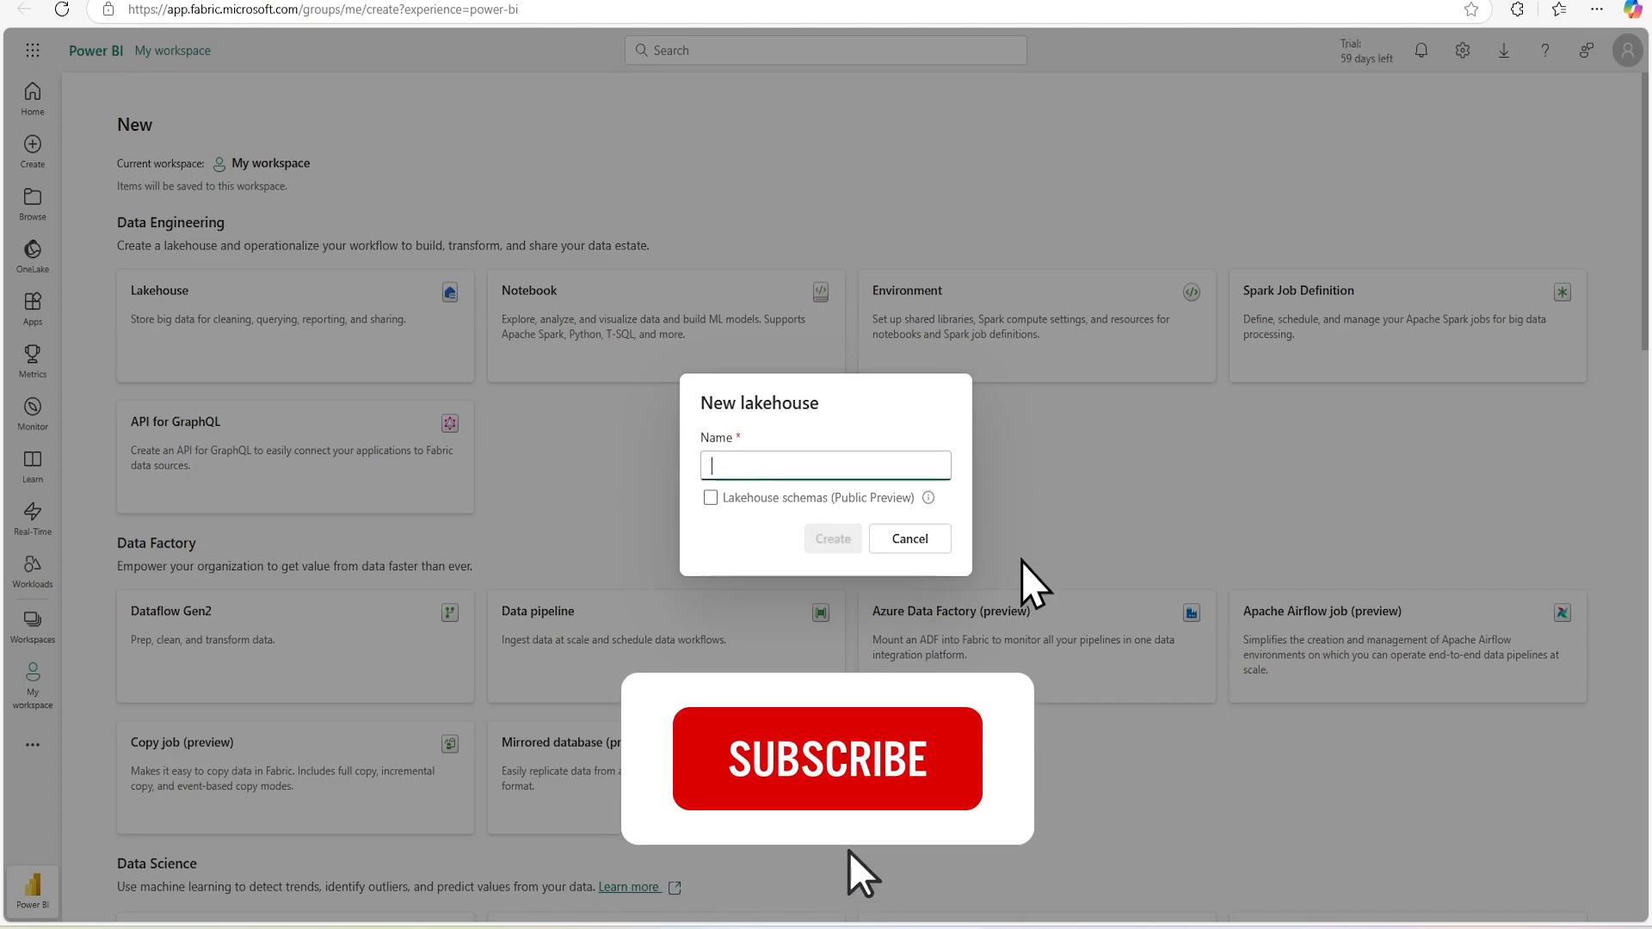
text(Softwizx)
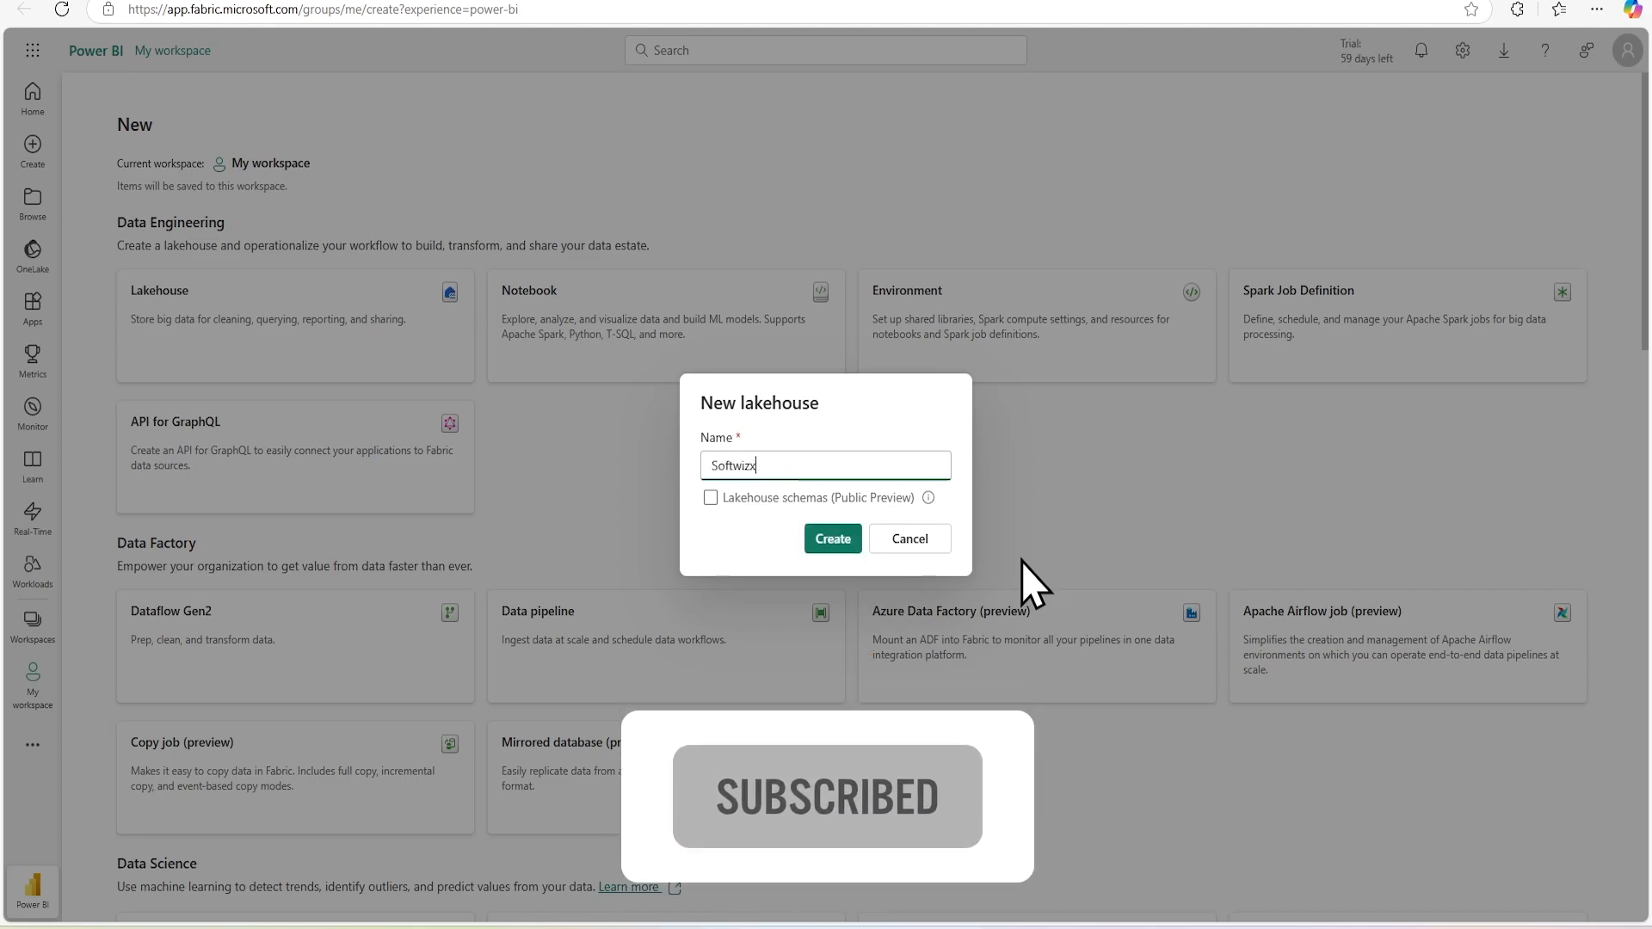
key(BackSpace)
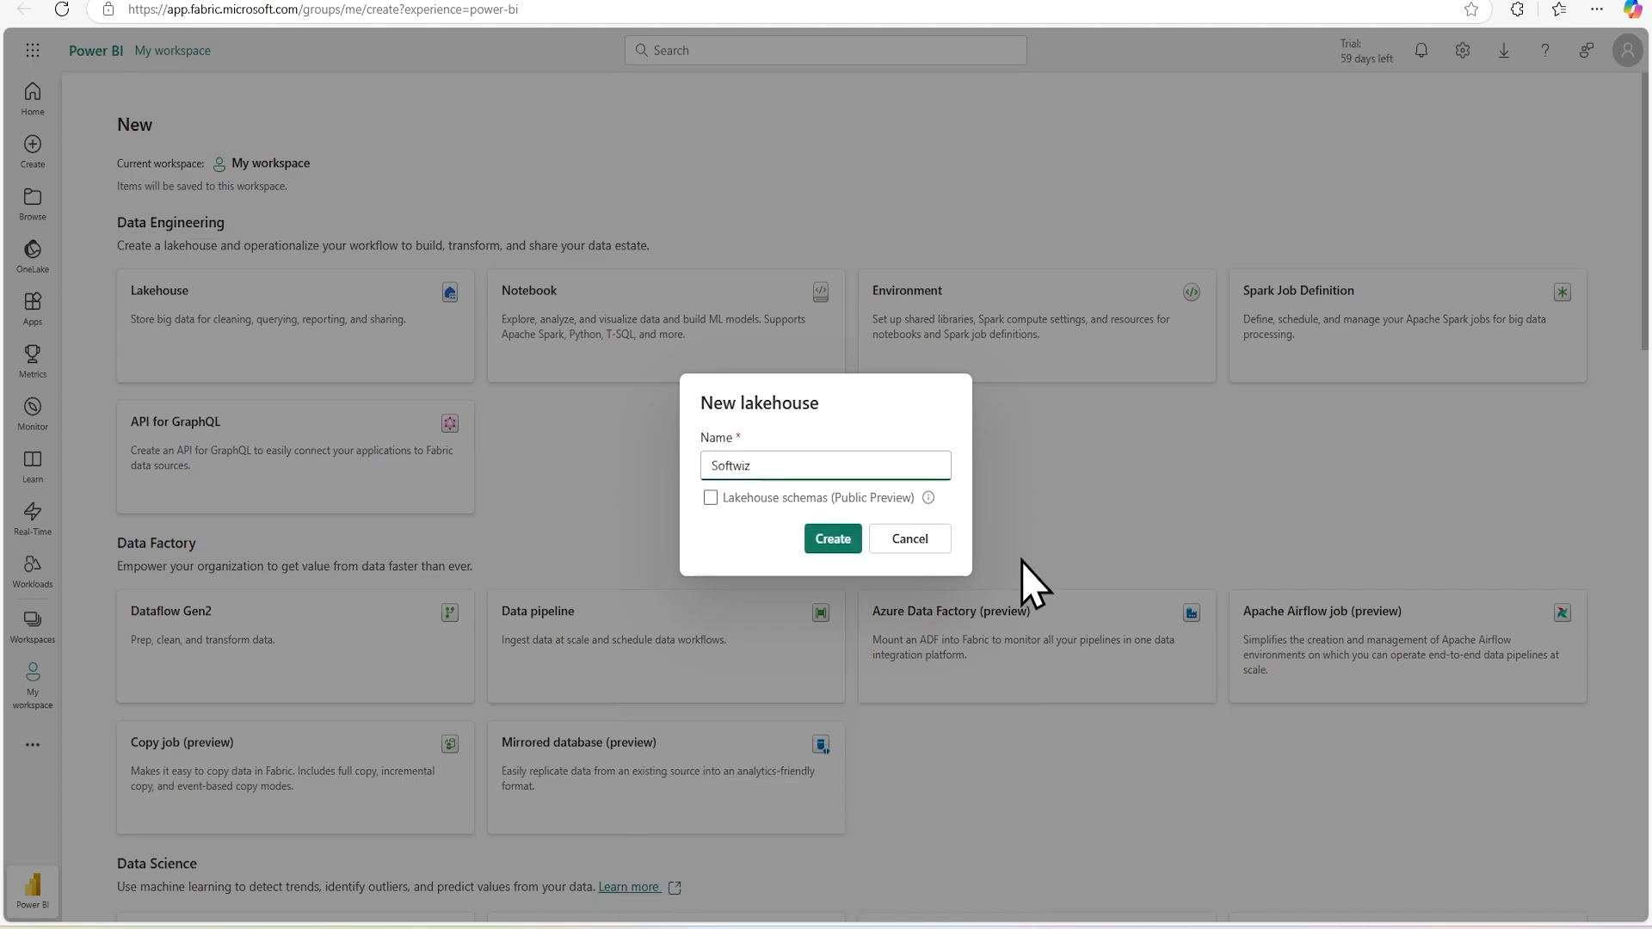
text(LakeHouse)
click(780, 501)
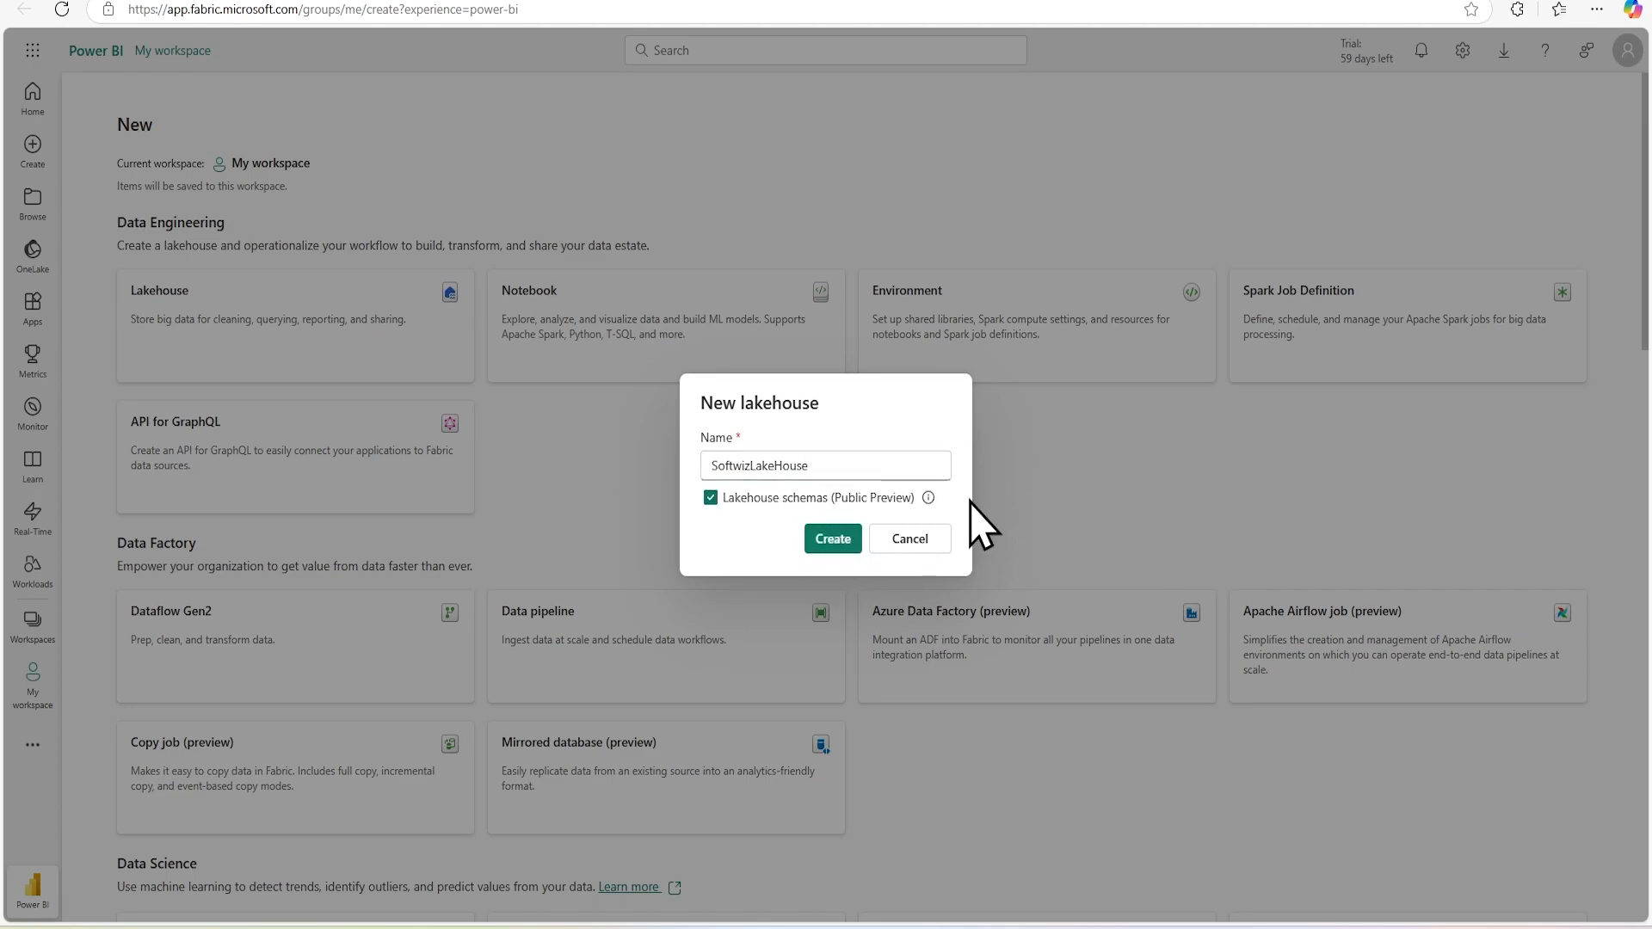
click(848, 539)
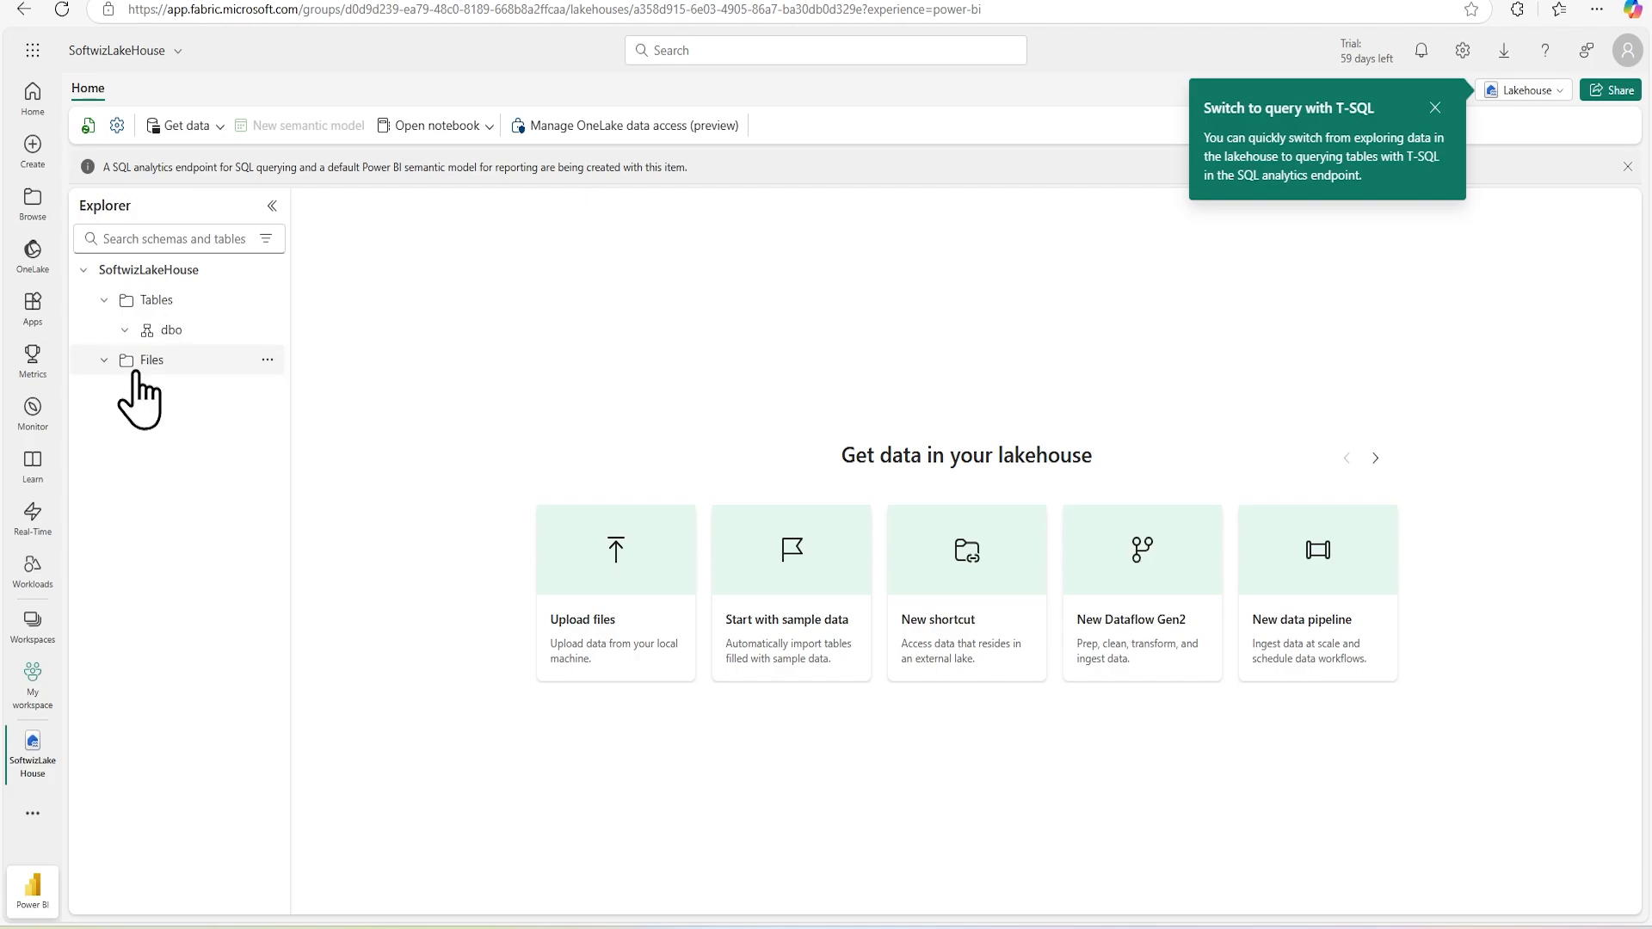
Dismiss the T-SQL tip, then view the lakehouse's SQL analytics endpoint and return to the Lakehouse view.
click(1434, 108)
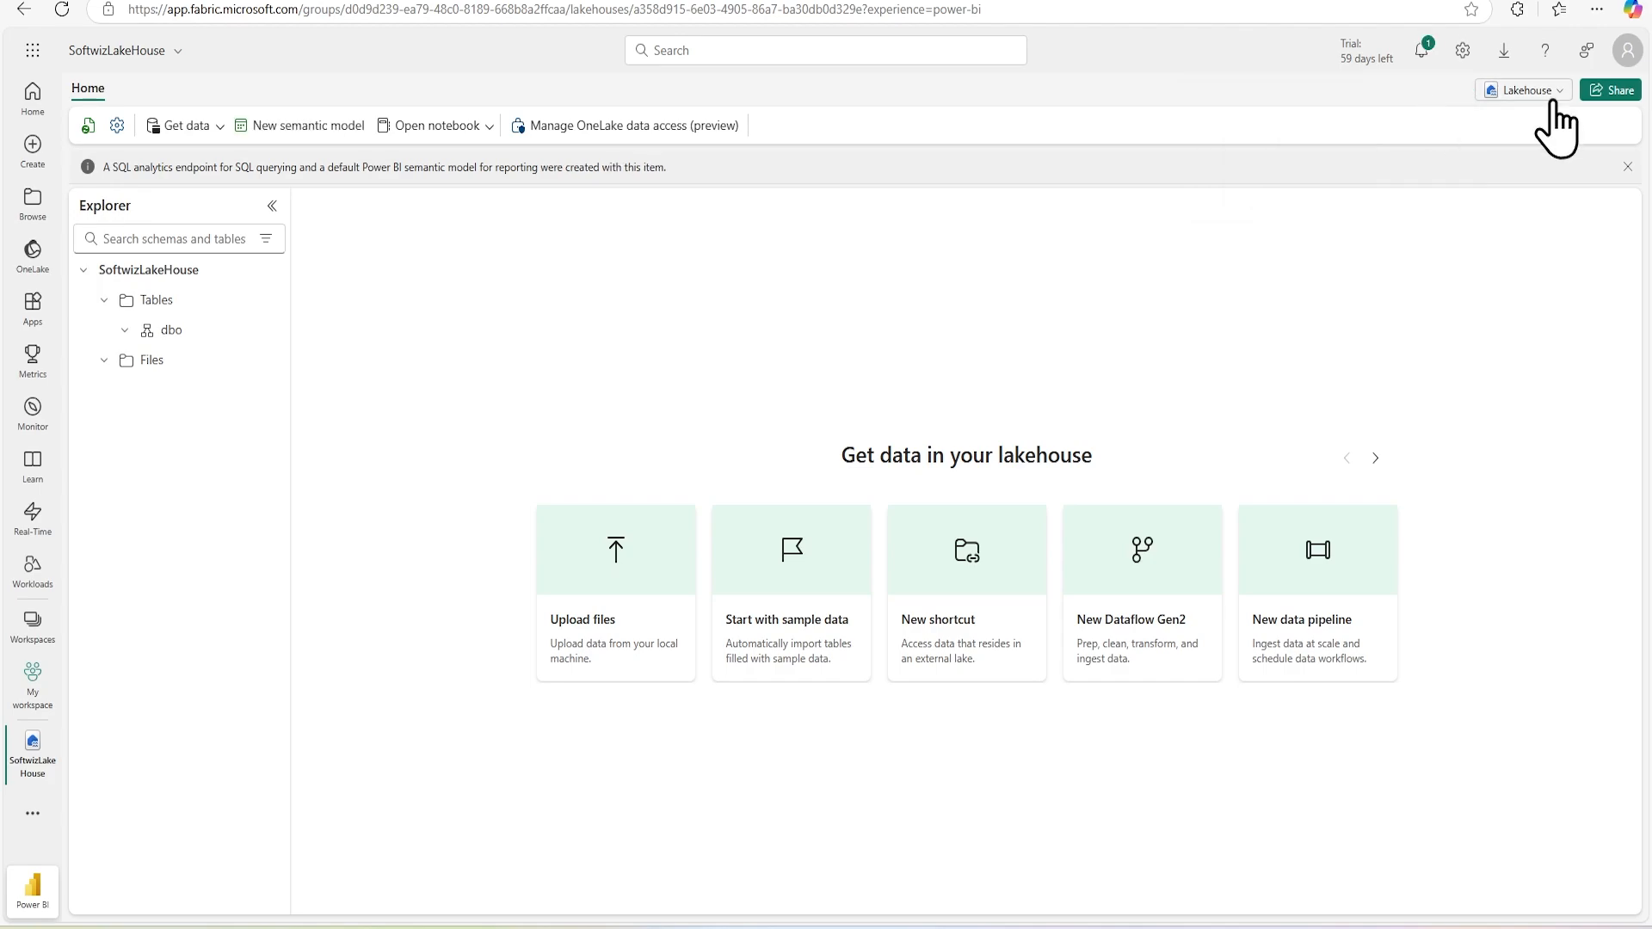
click(1539, 96)
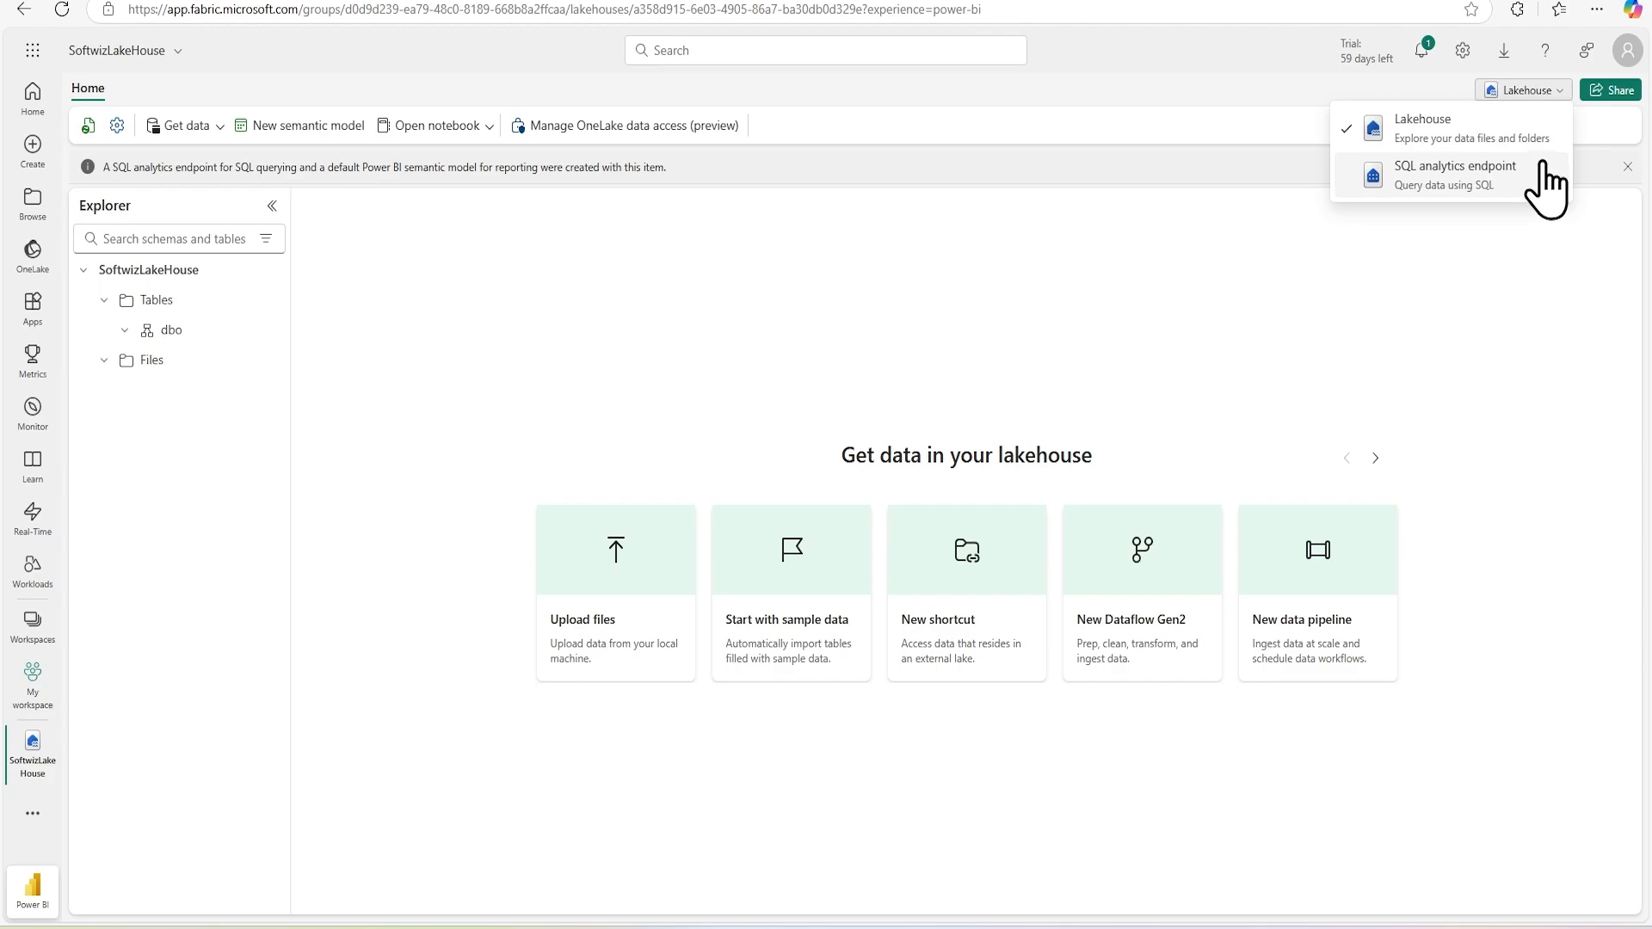
click(1543, 167)
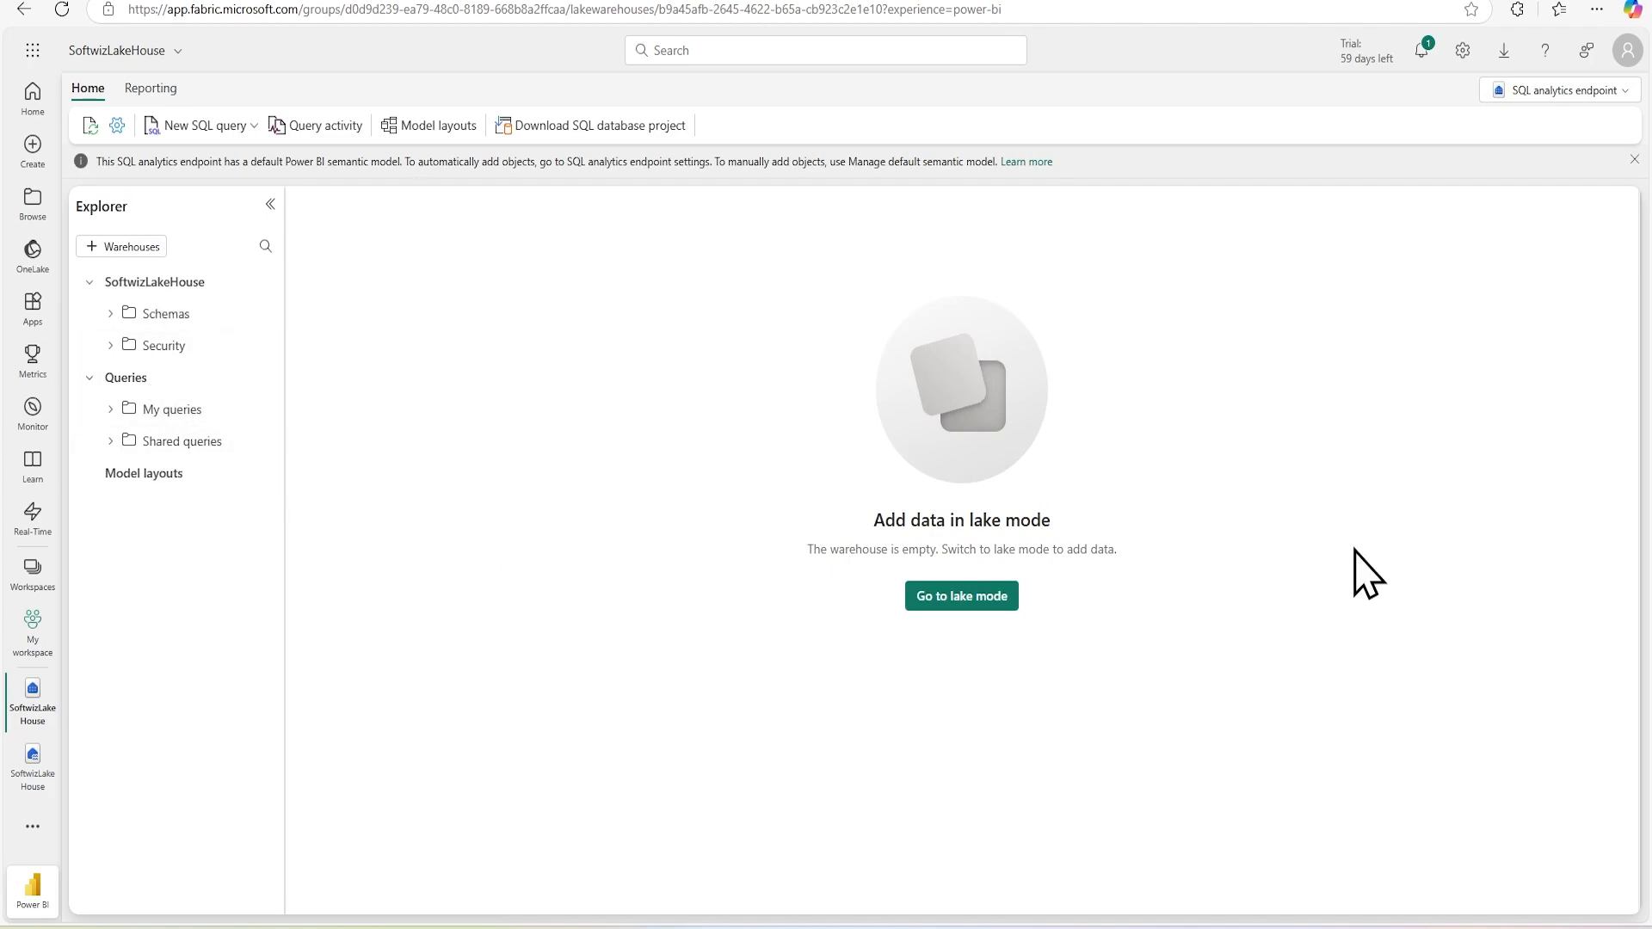
click(1514, 92)
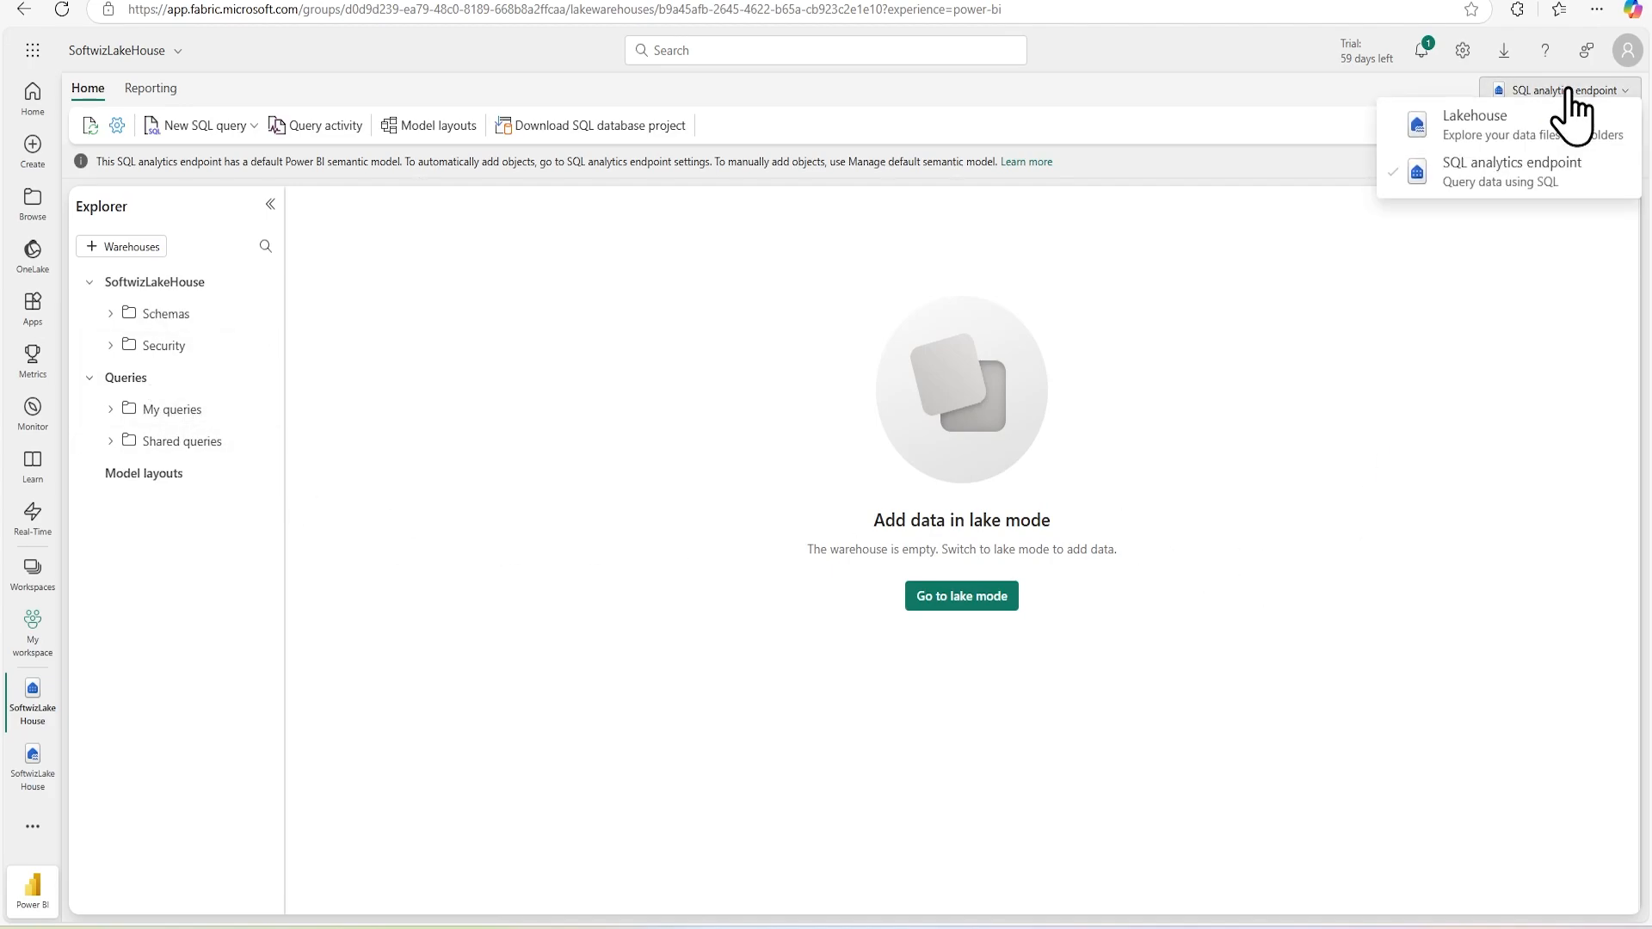
click(1534, 144)
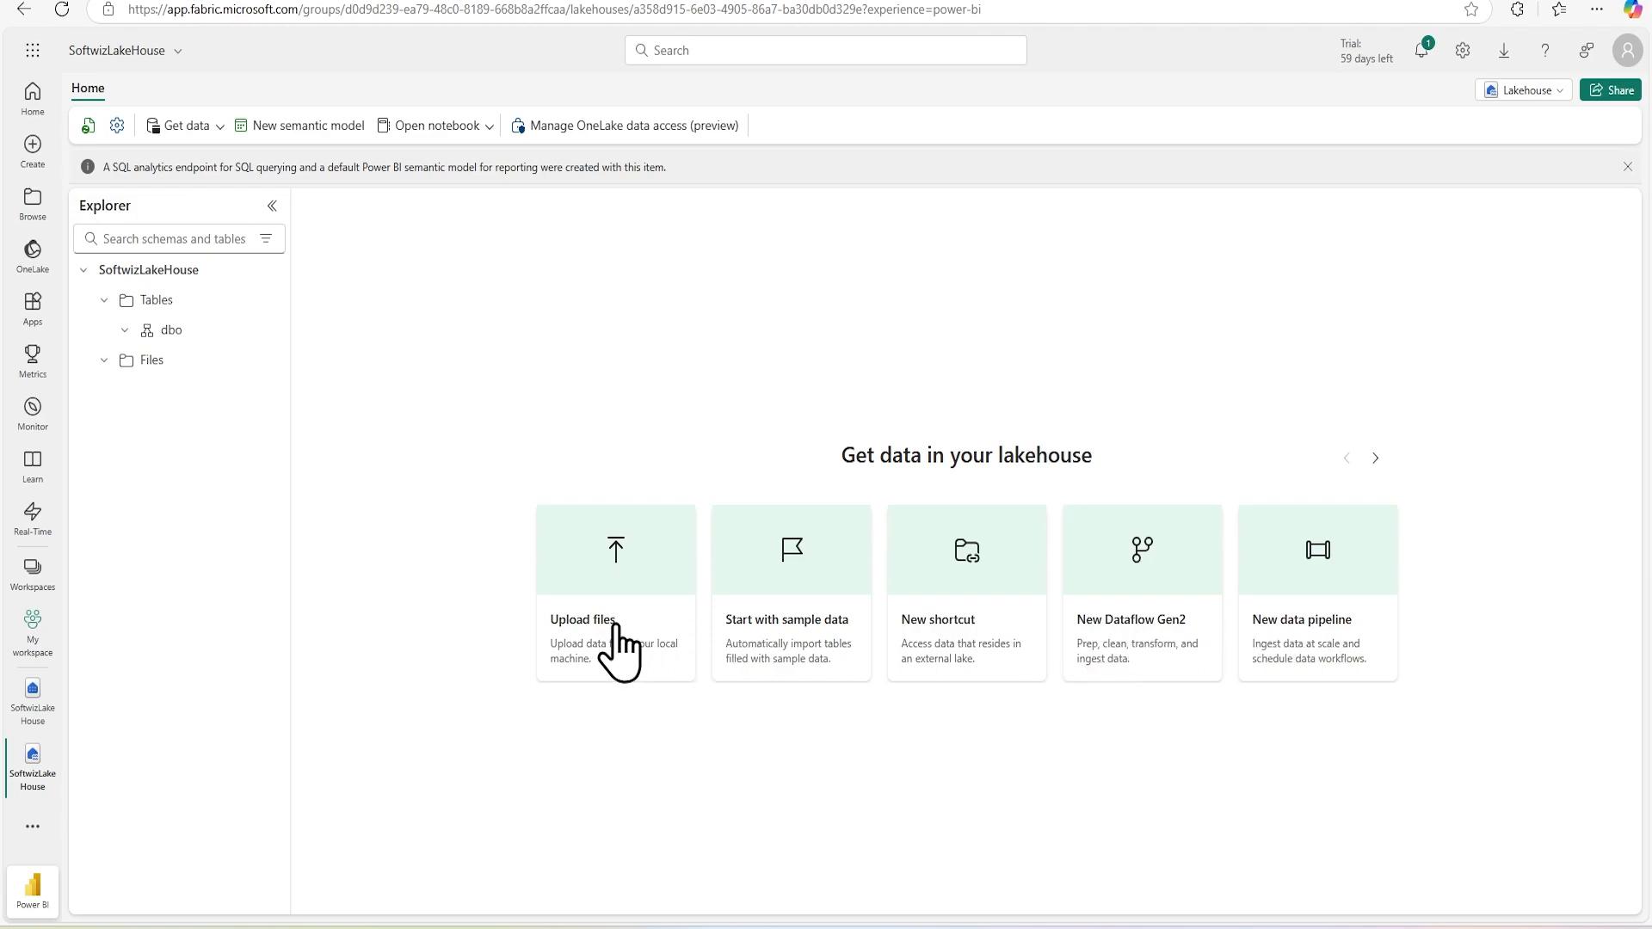
Switch to Excel and examine the column headers and rows of sales.csv.
key(alt+Tab)
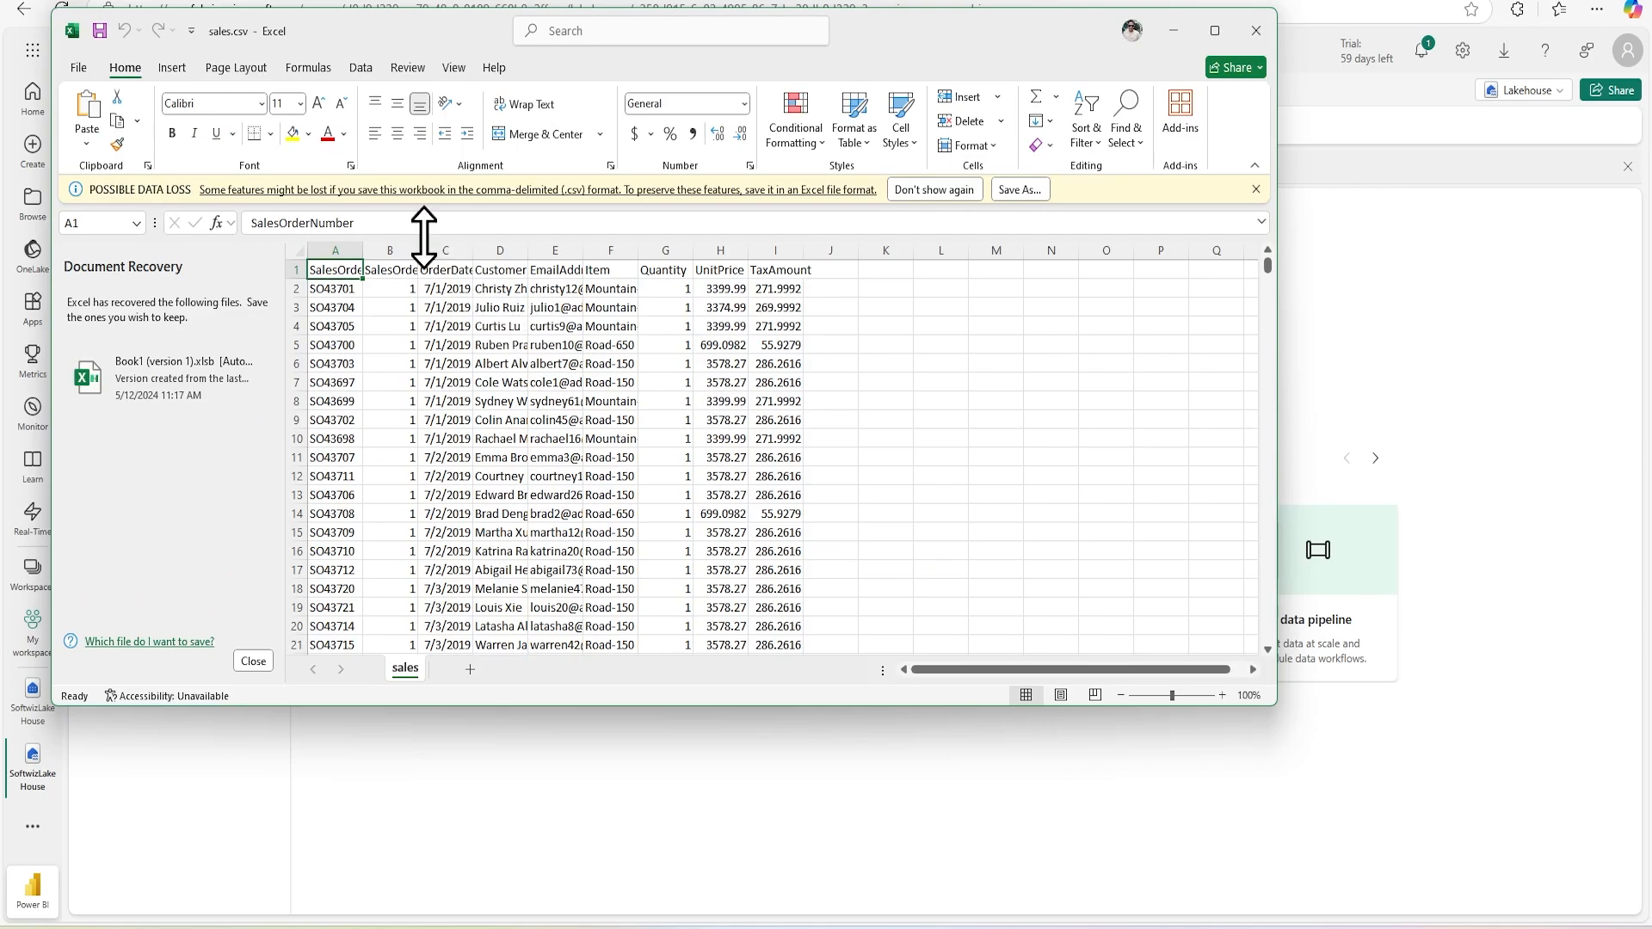
click(422, 270)
drag(419, 251, 417, 251)
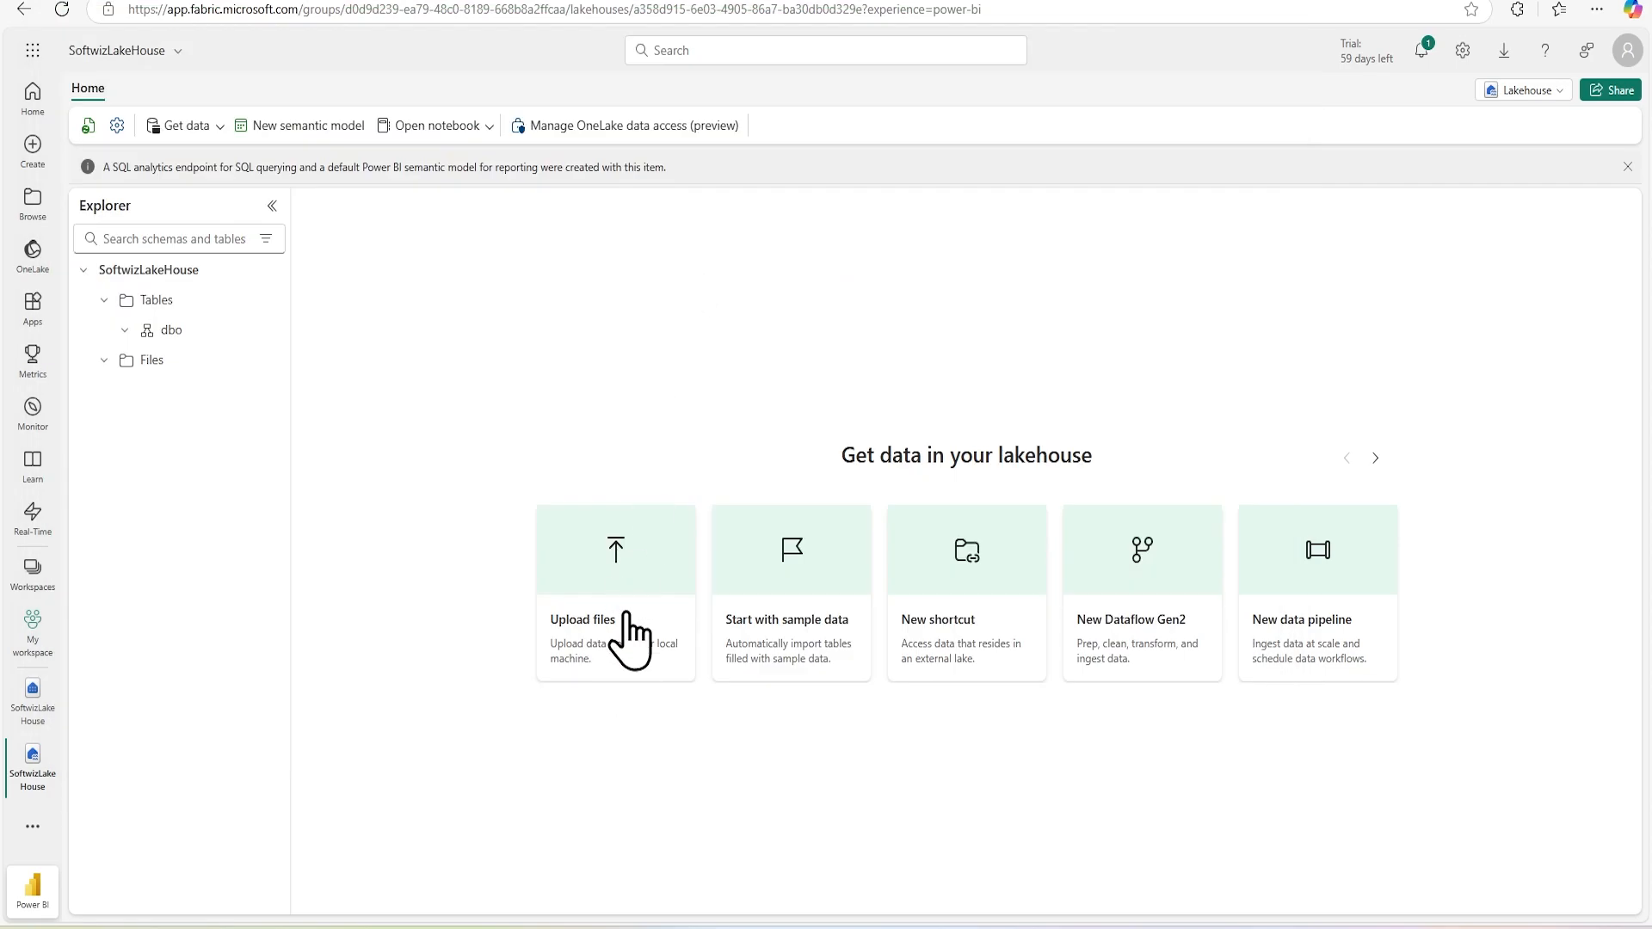
Return to the lakehouse in Fabric and upload sales.csv from the Documents folder to its Files.
click(629, 634)
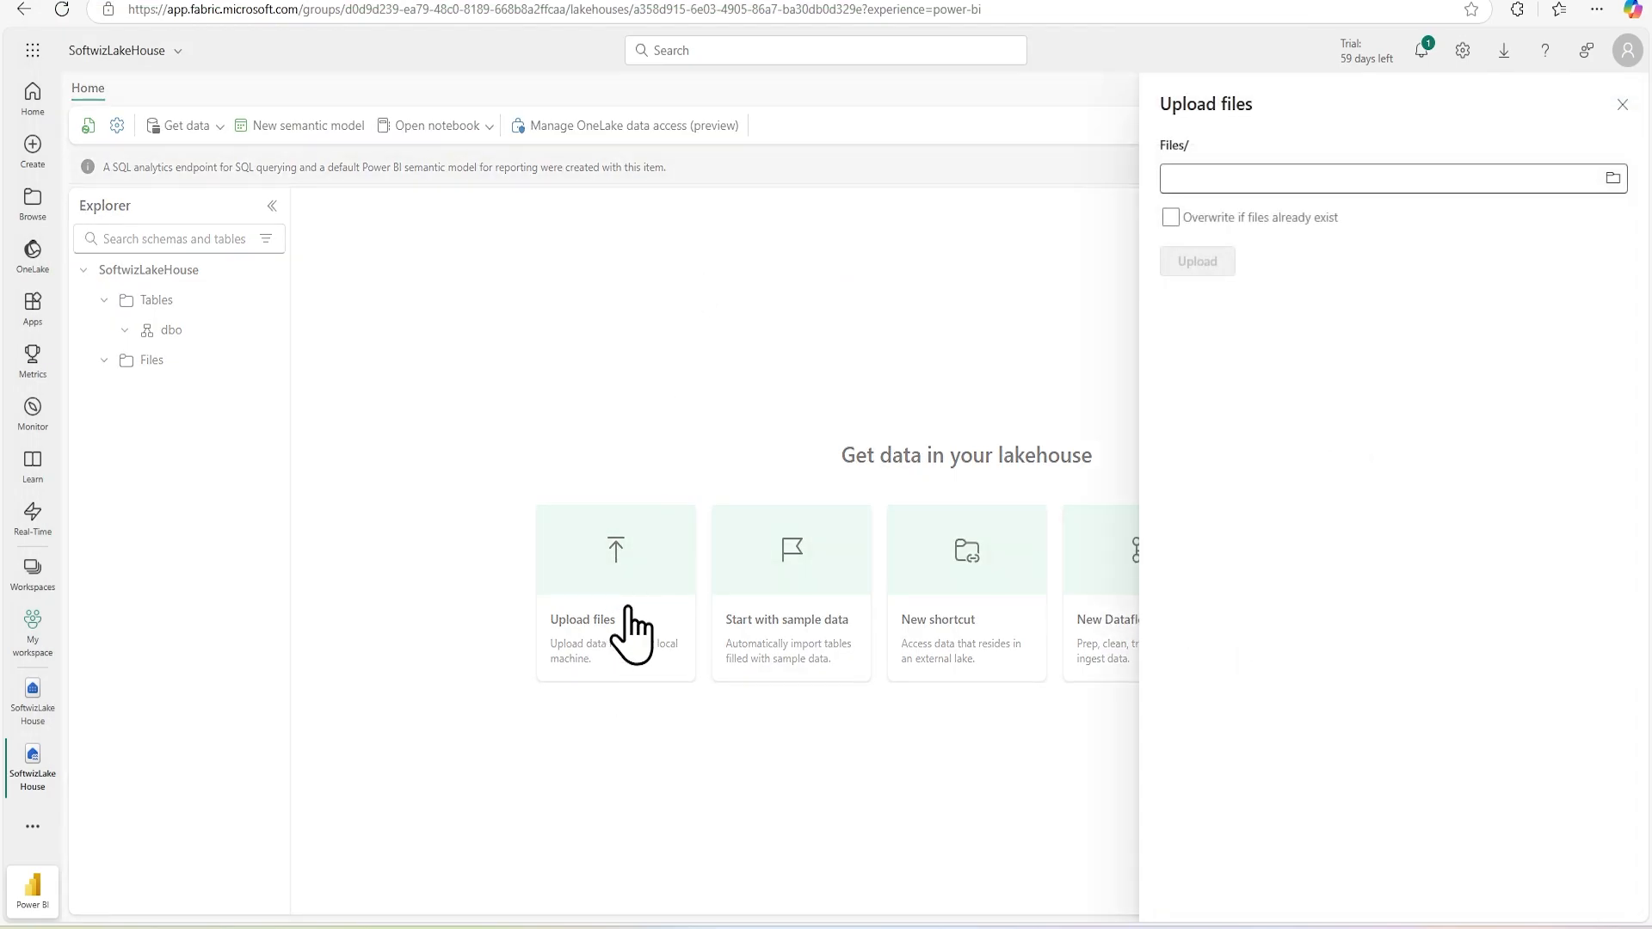
click(1614, 178)
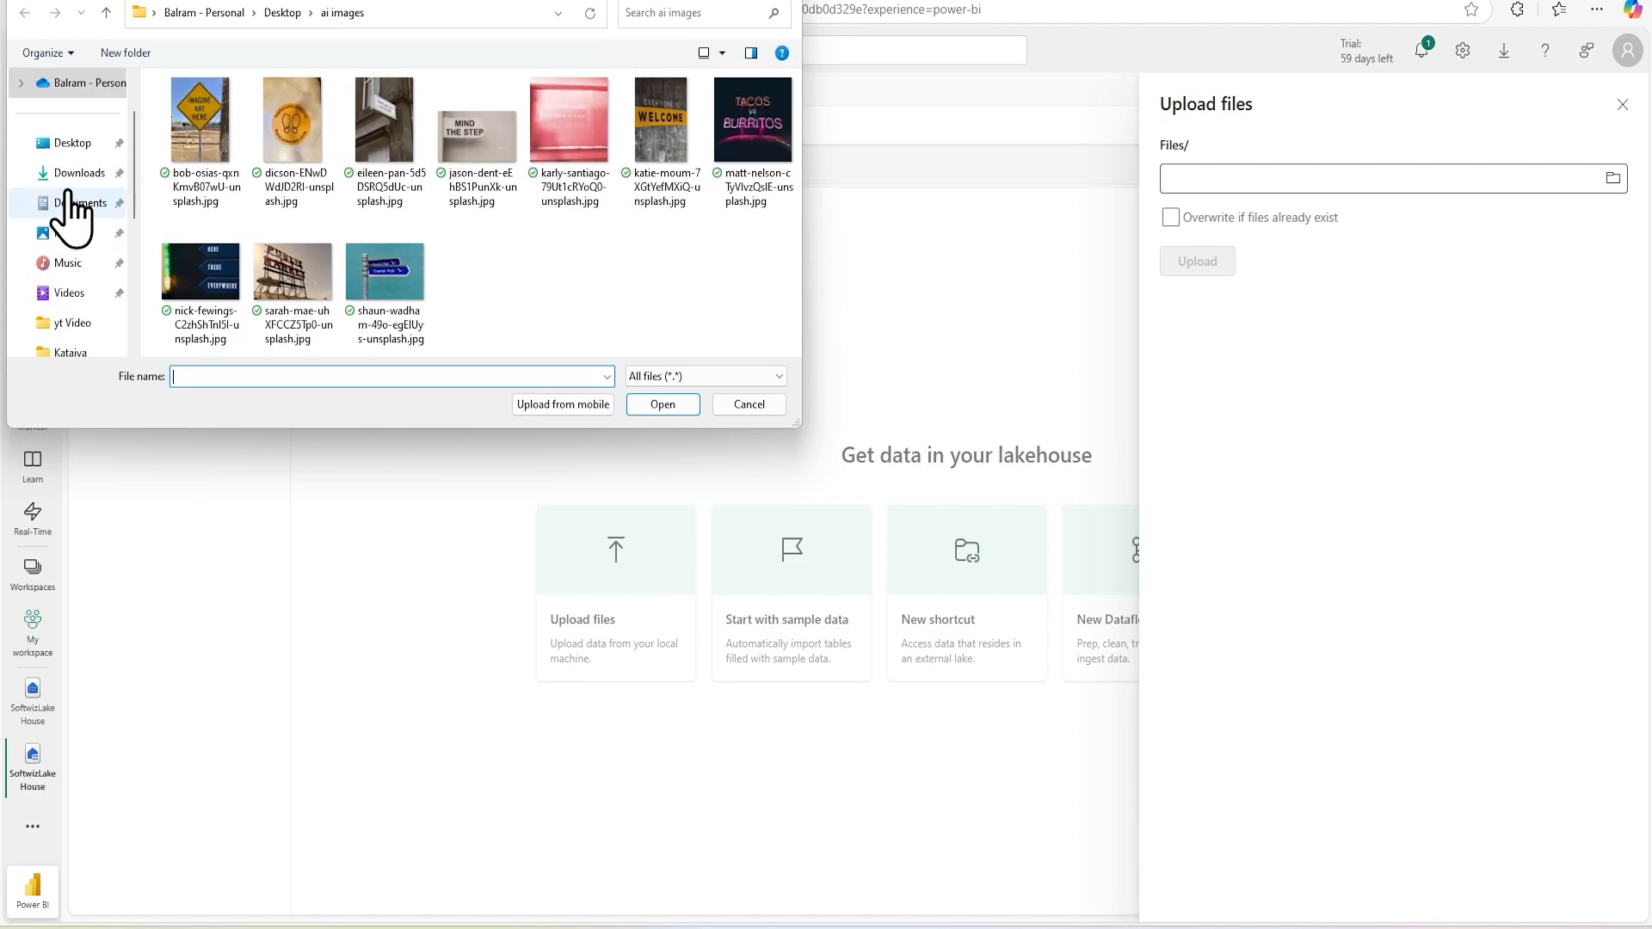
click(78, 203)
scroll(551, 280, down, 1)
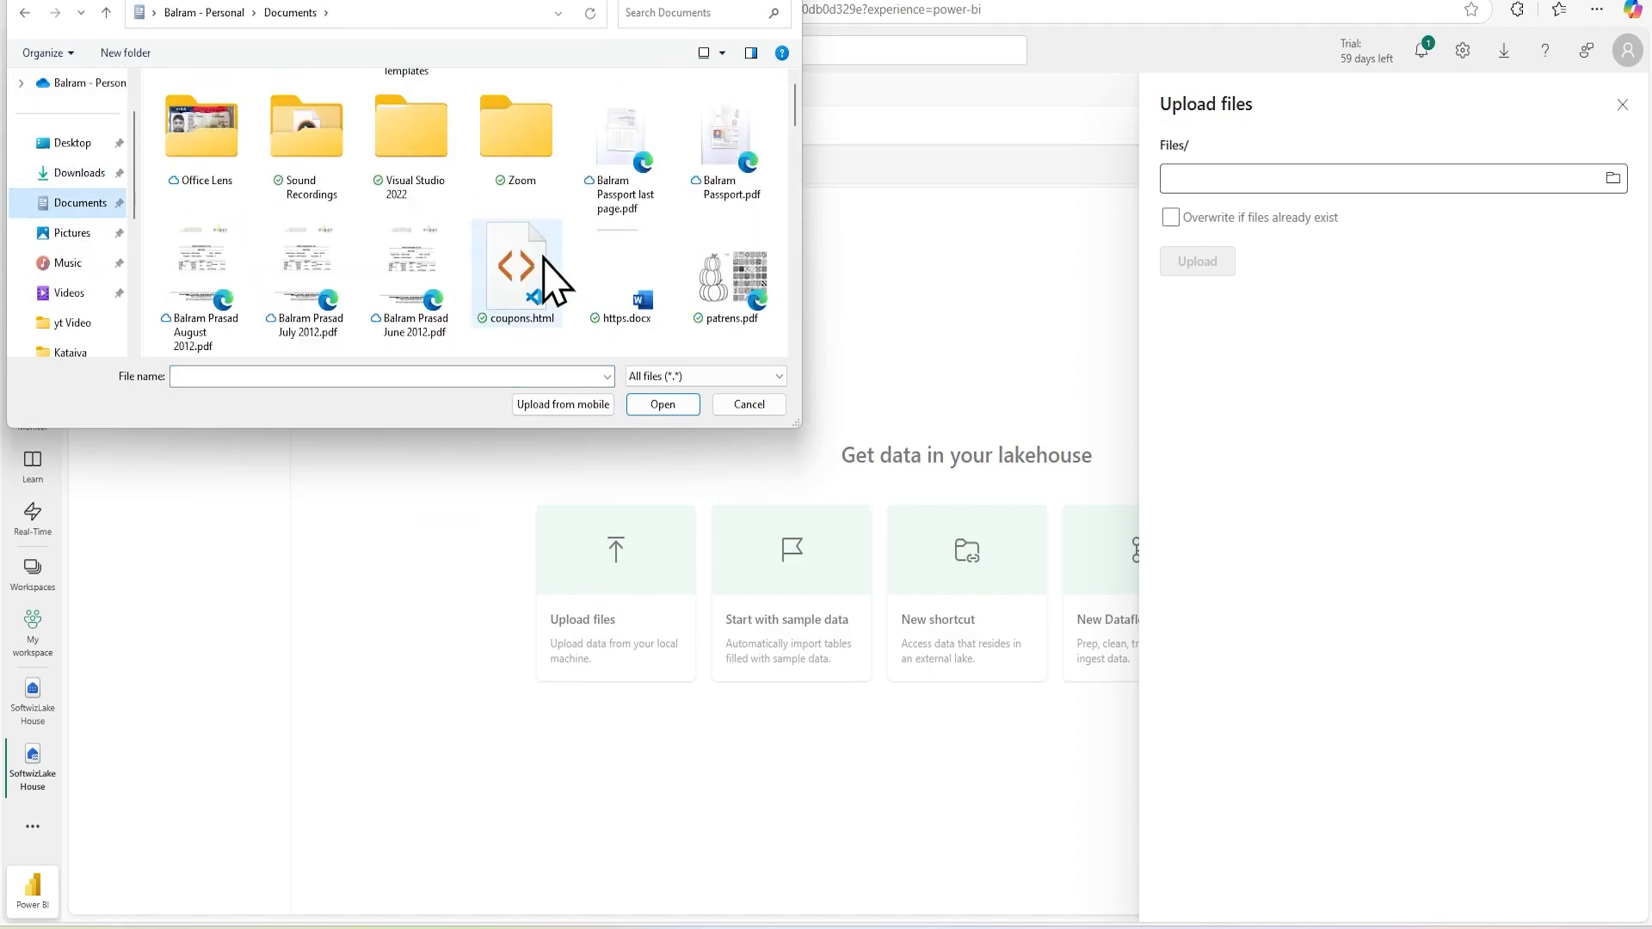
scroll(551, 280, down, 10)
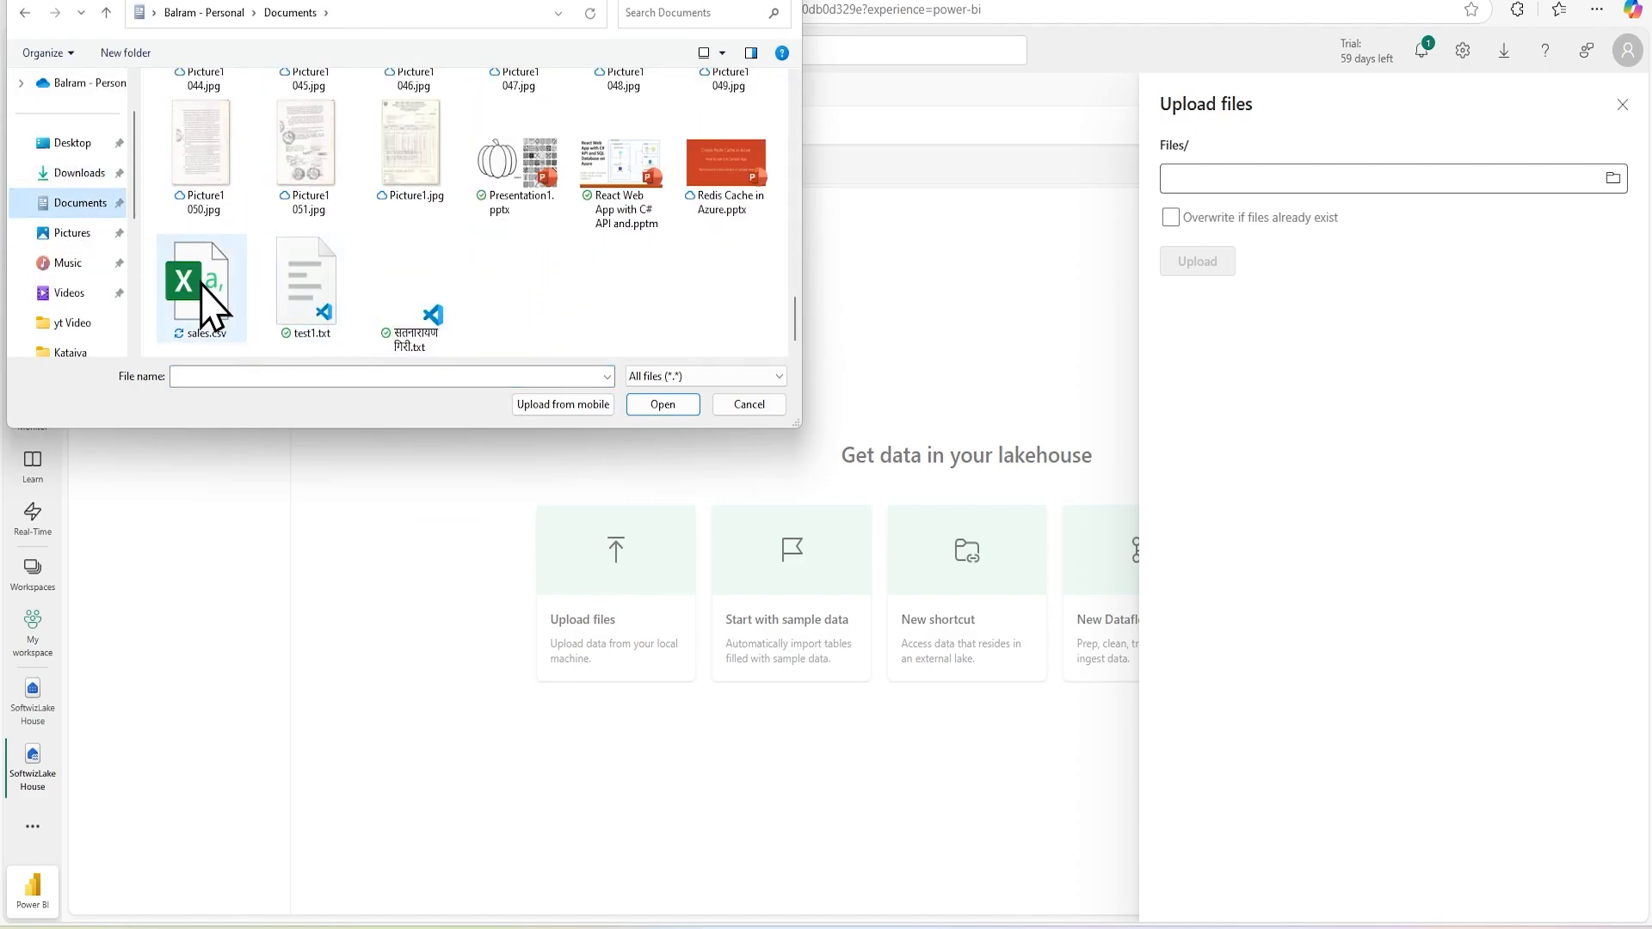
double_click(206, 296)
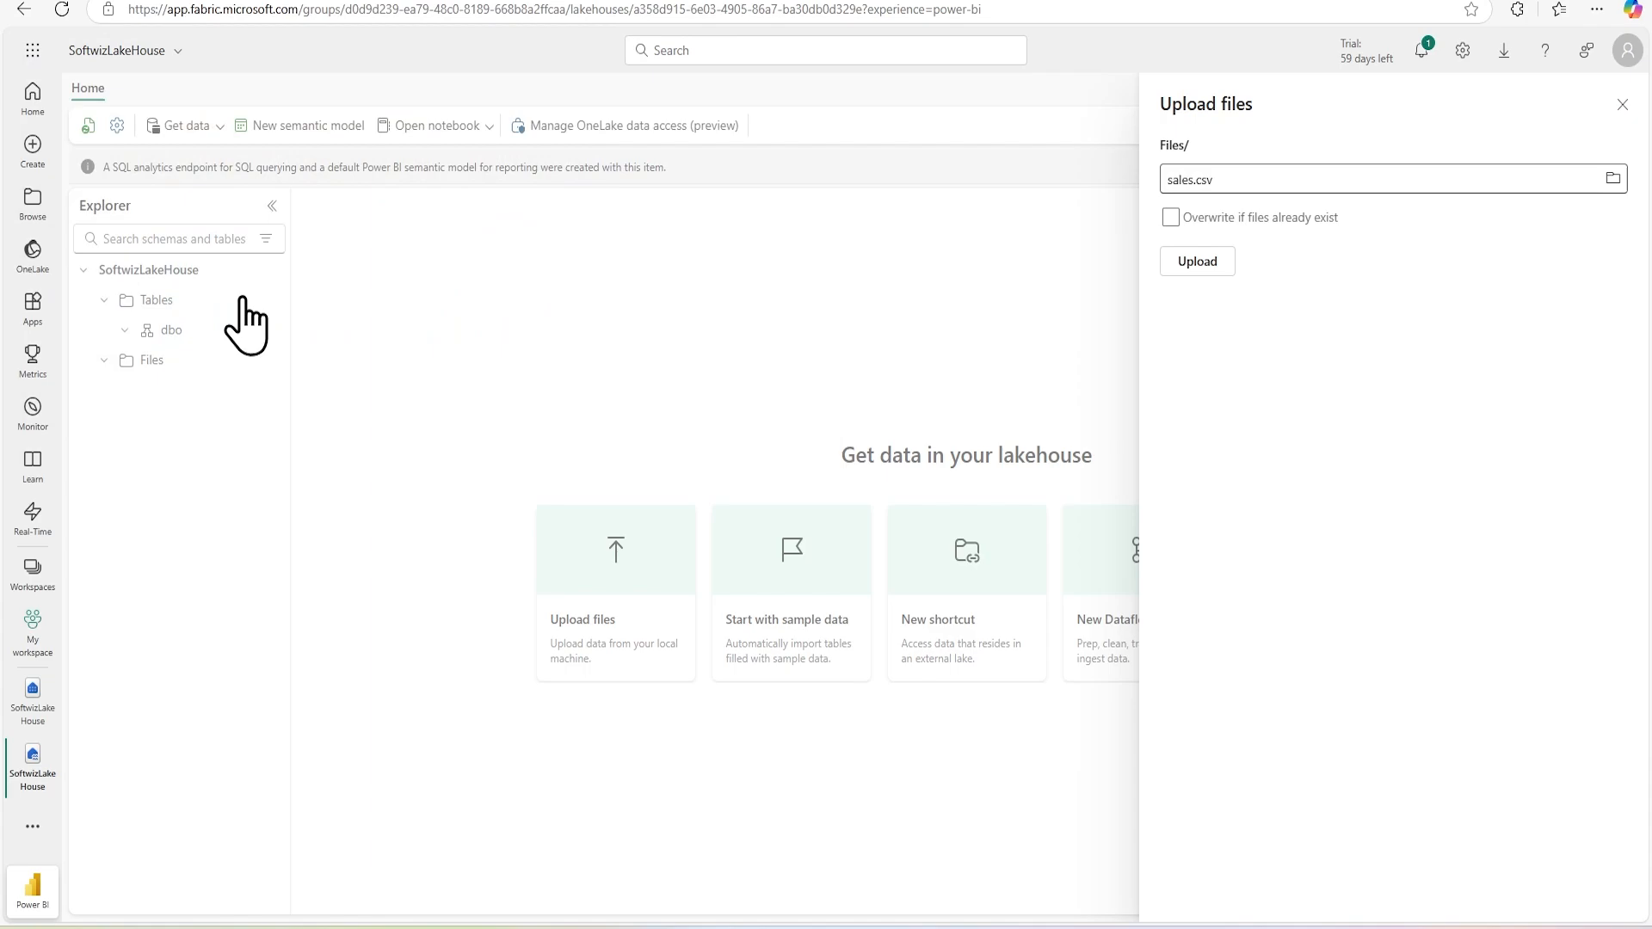
click(1214, 263)
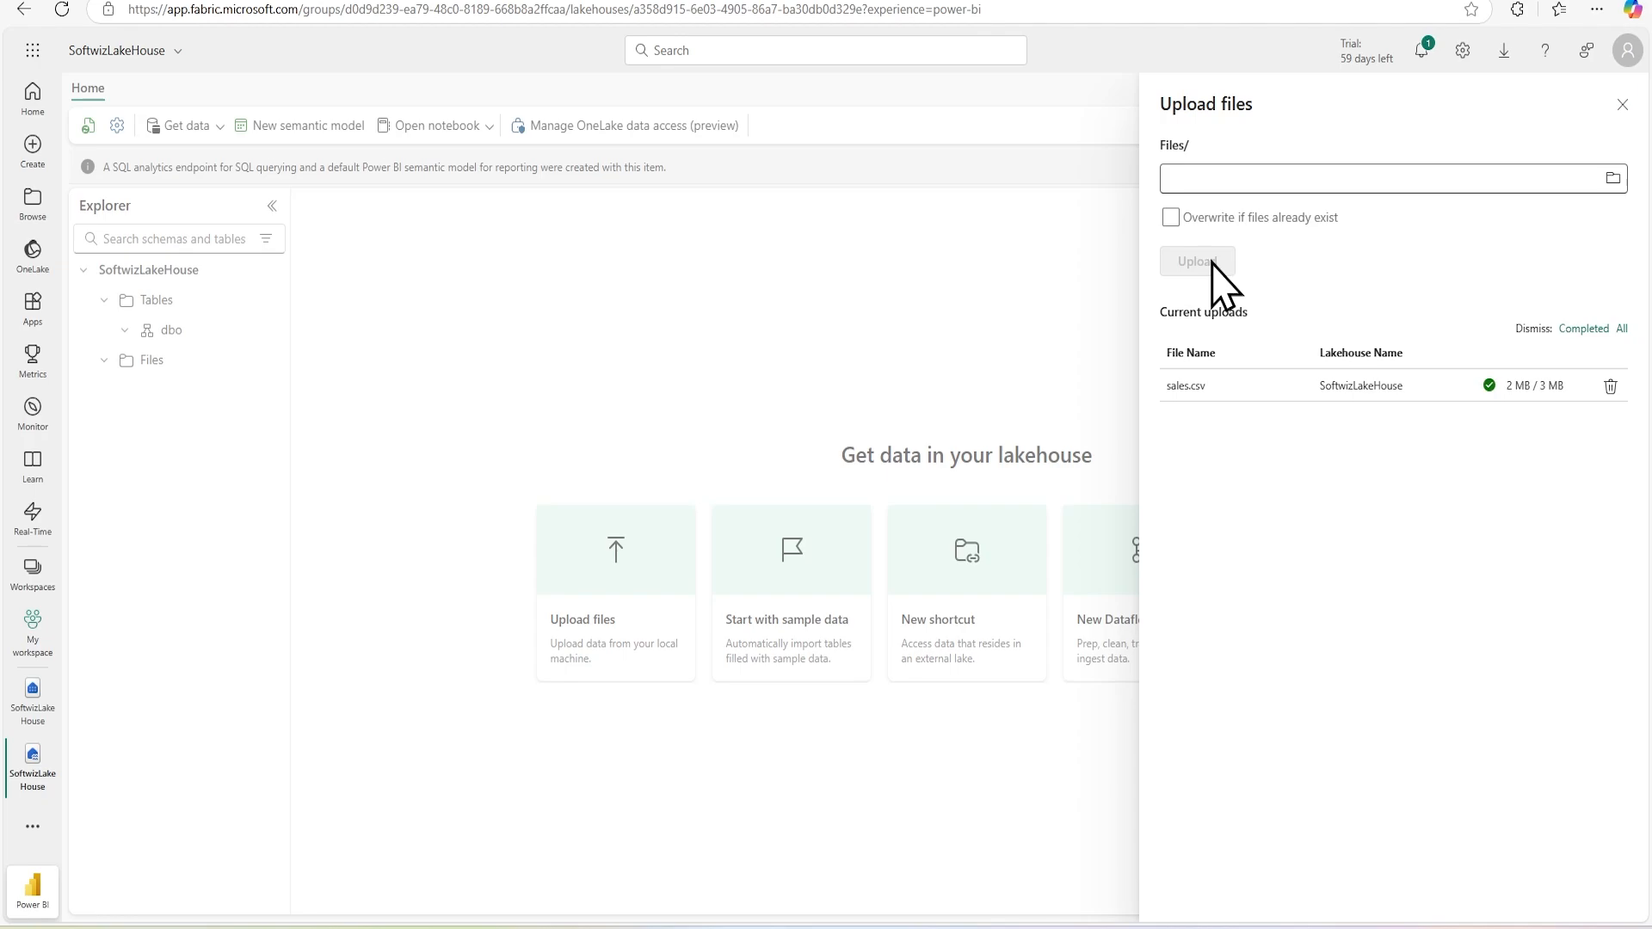
click(1624, 103)
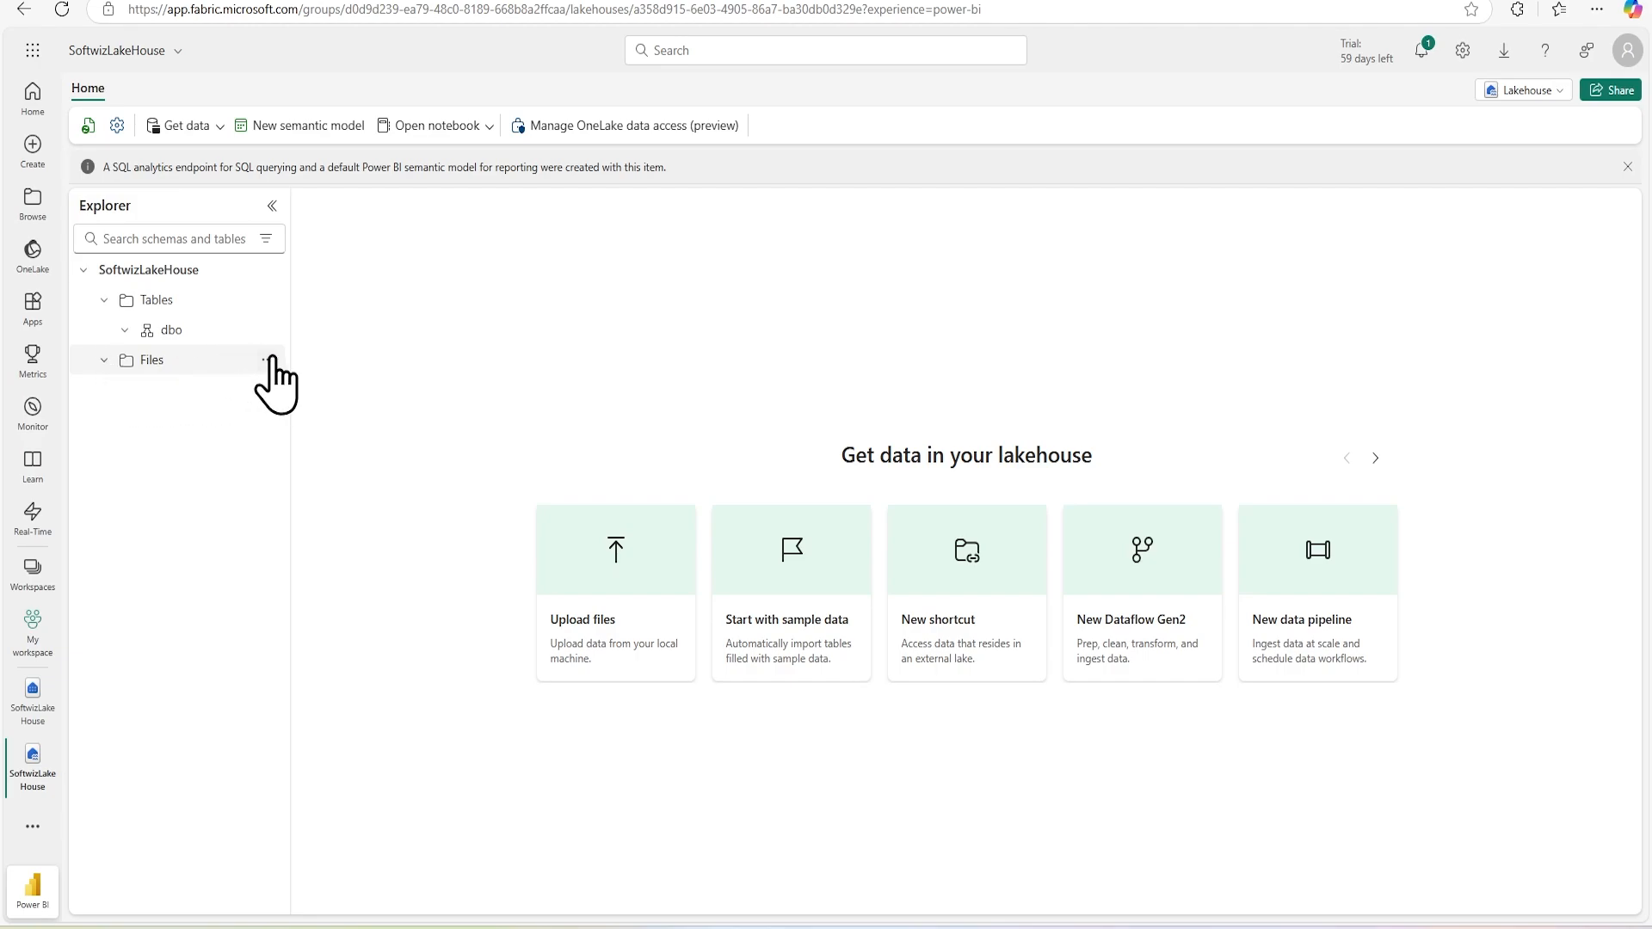
Refresh and open the lakehouse's Files folder, preview the contents of sales.csv, and return to the file list.
right_click(156, 361)
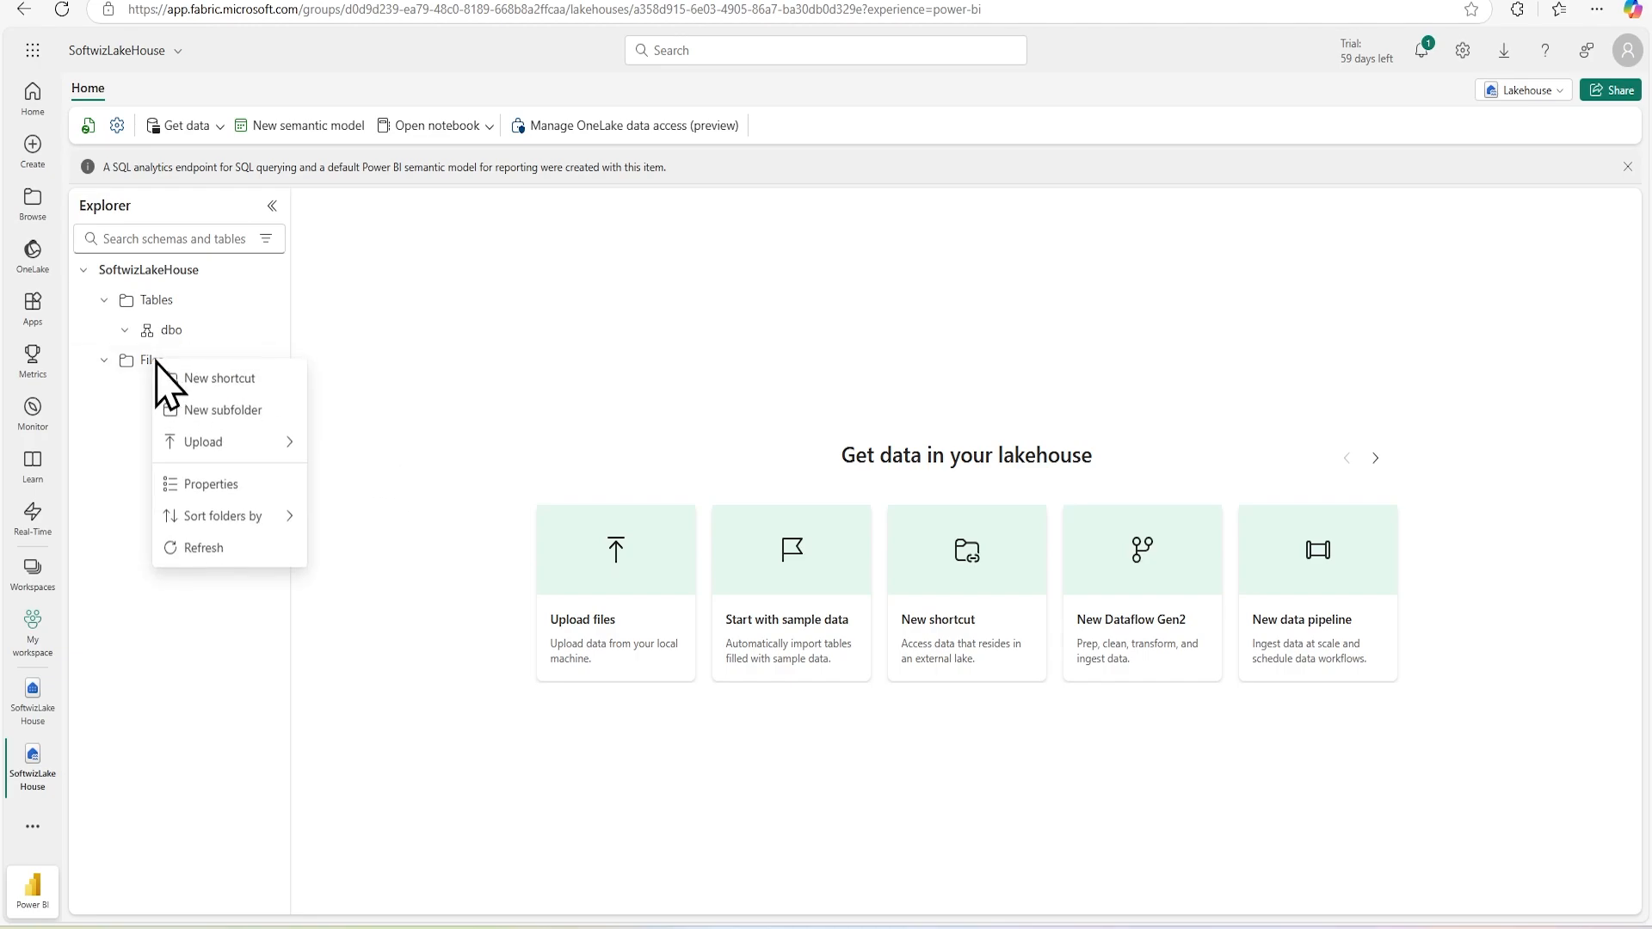
click(226, 549)
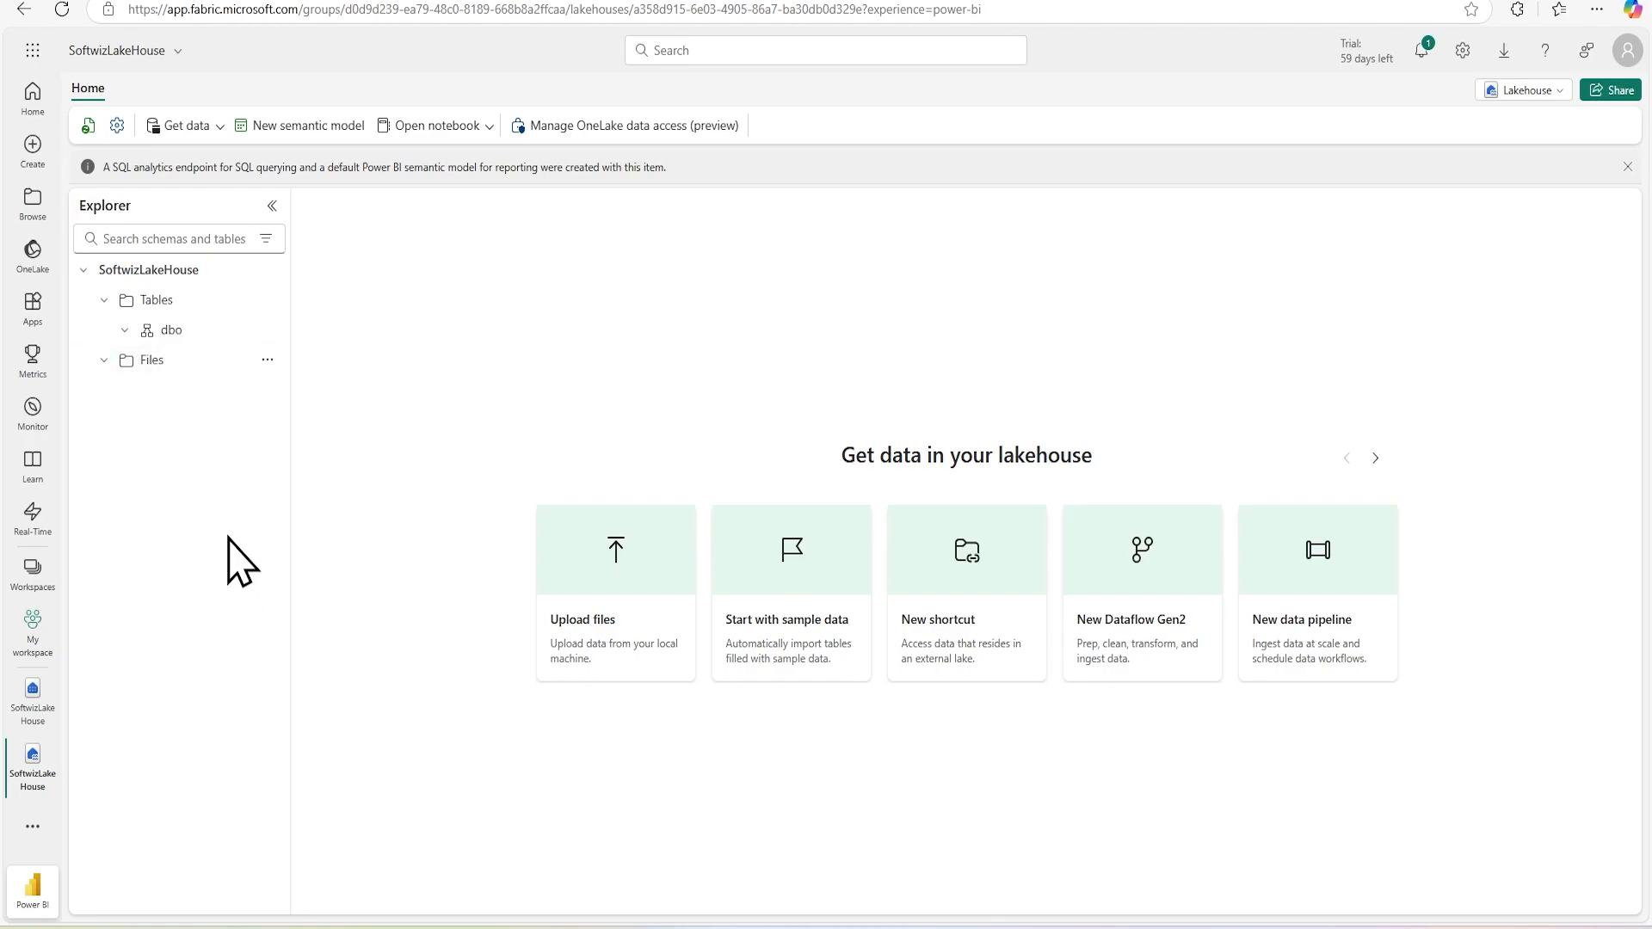
click(215, 365)
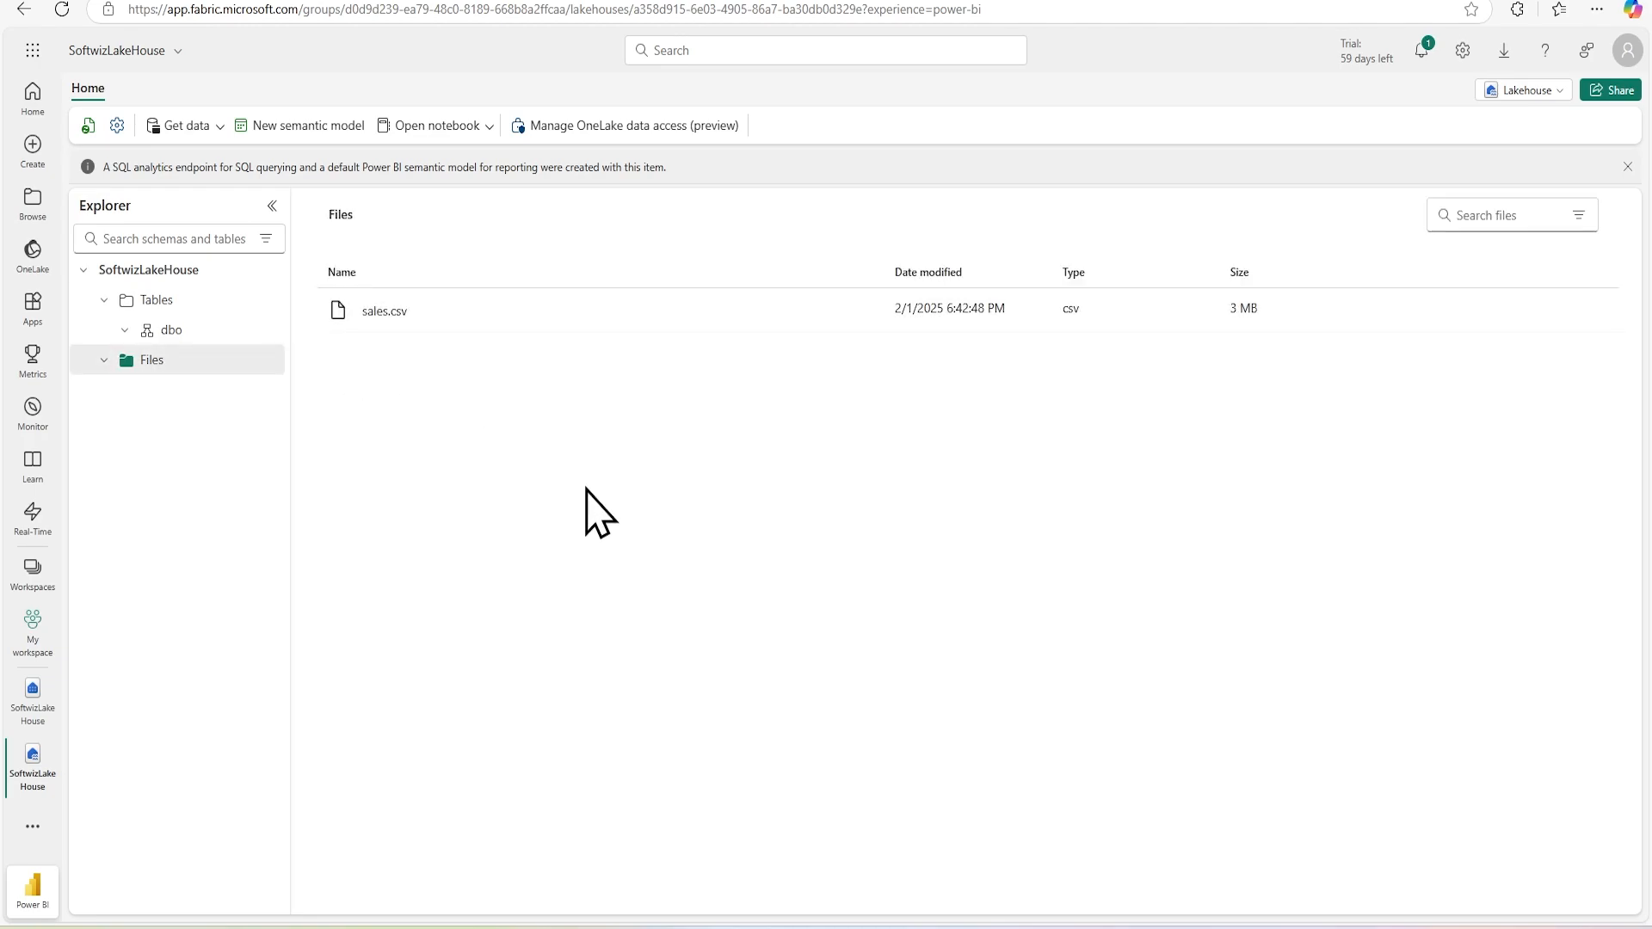
click(378, 314)
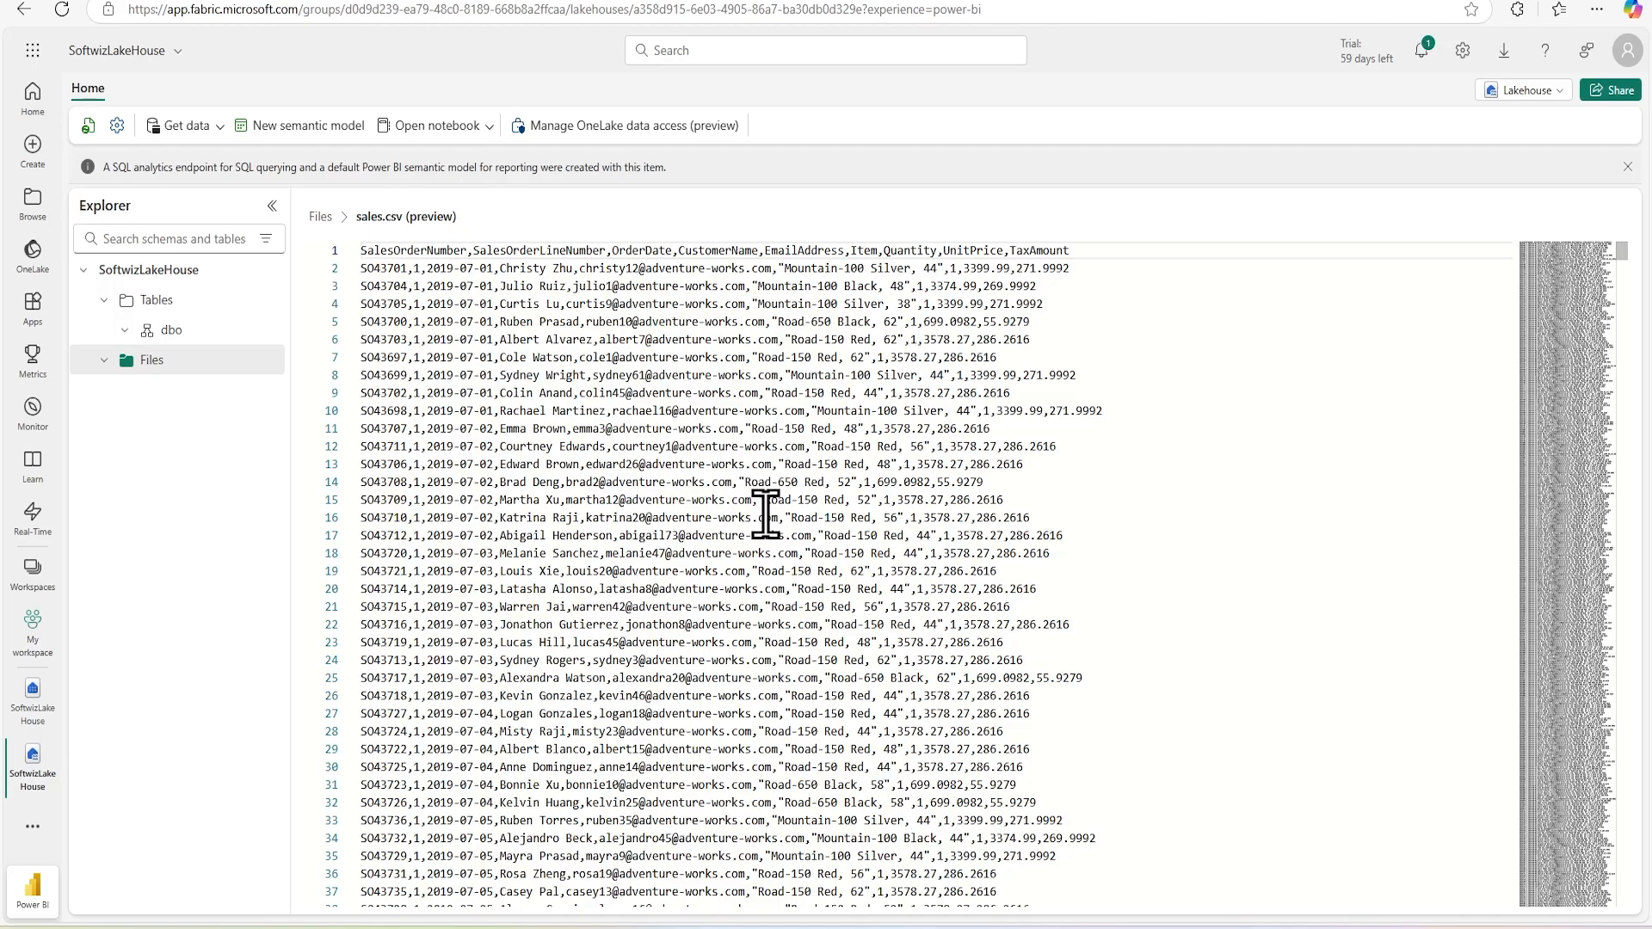
click(321, 219)
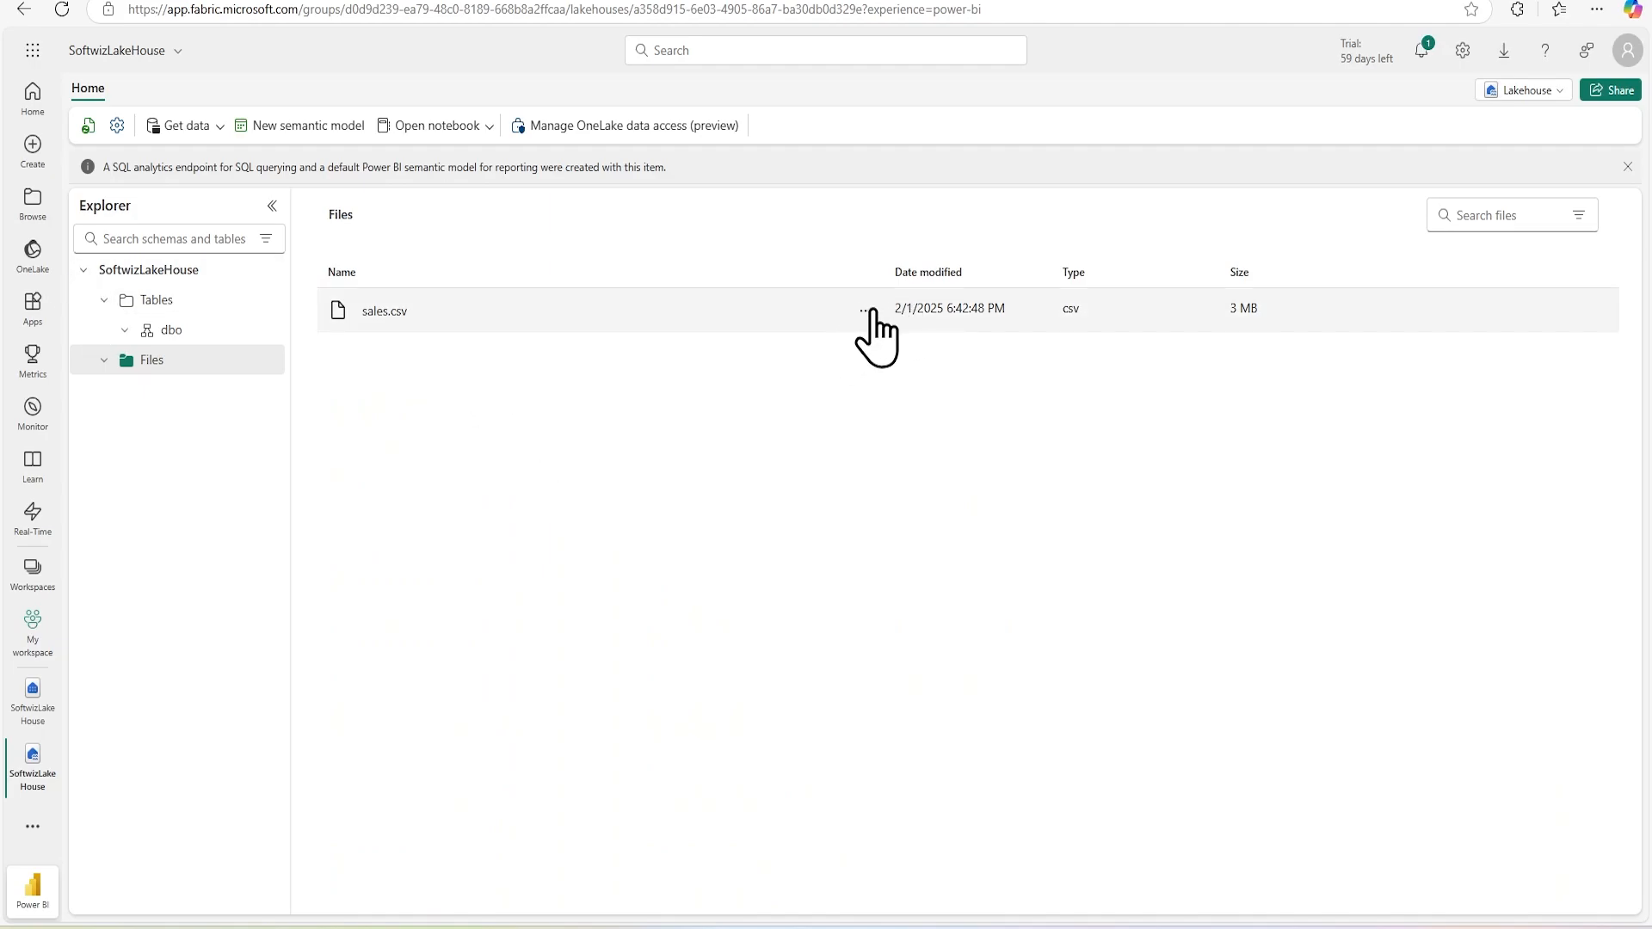
Load sales.csv into a new table named sales in the dbo schema, using the header for column names.
click(867, 310)
mouse_move(962, 340)
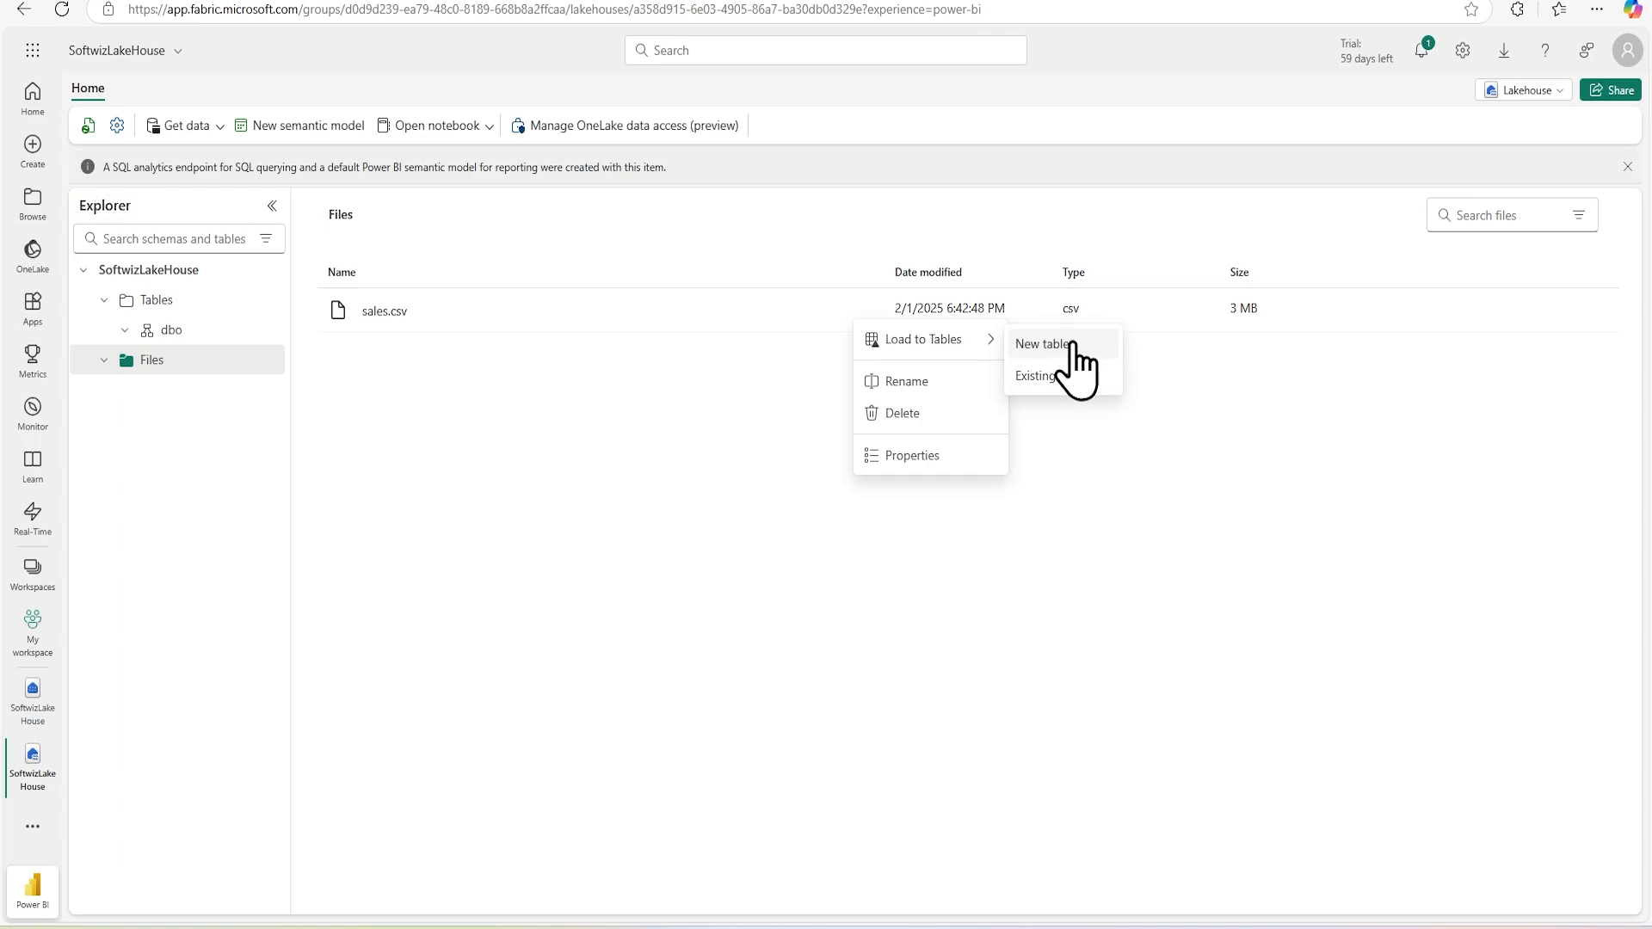
click(1043, 343)
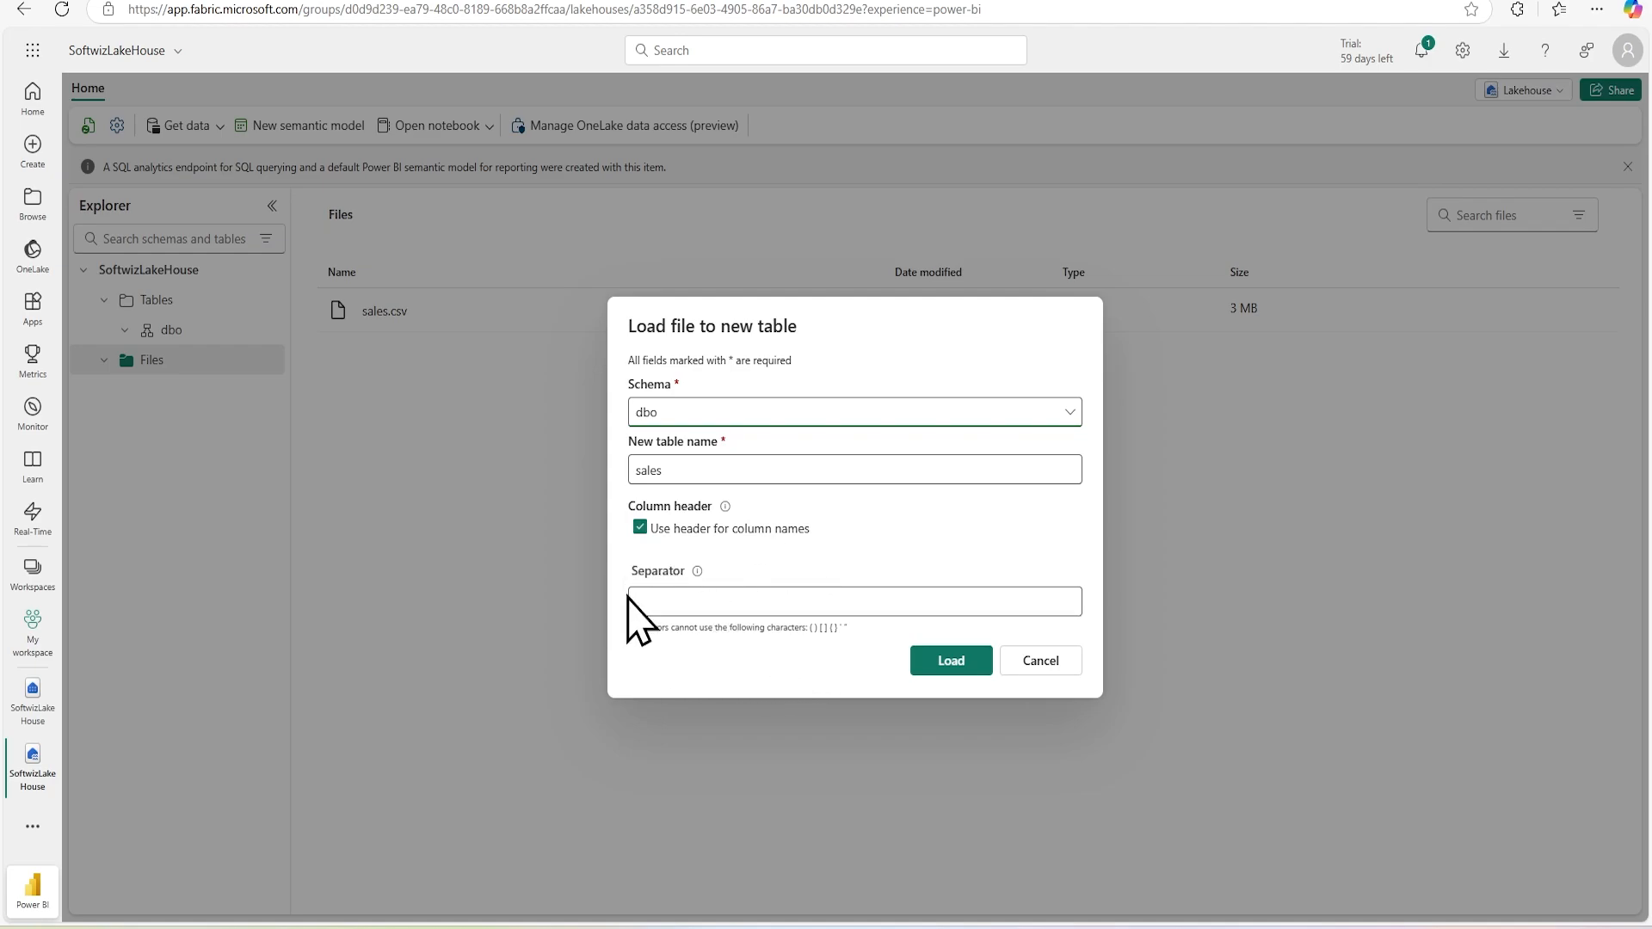
click(973, 669)
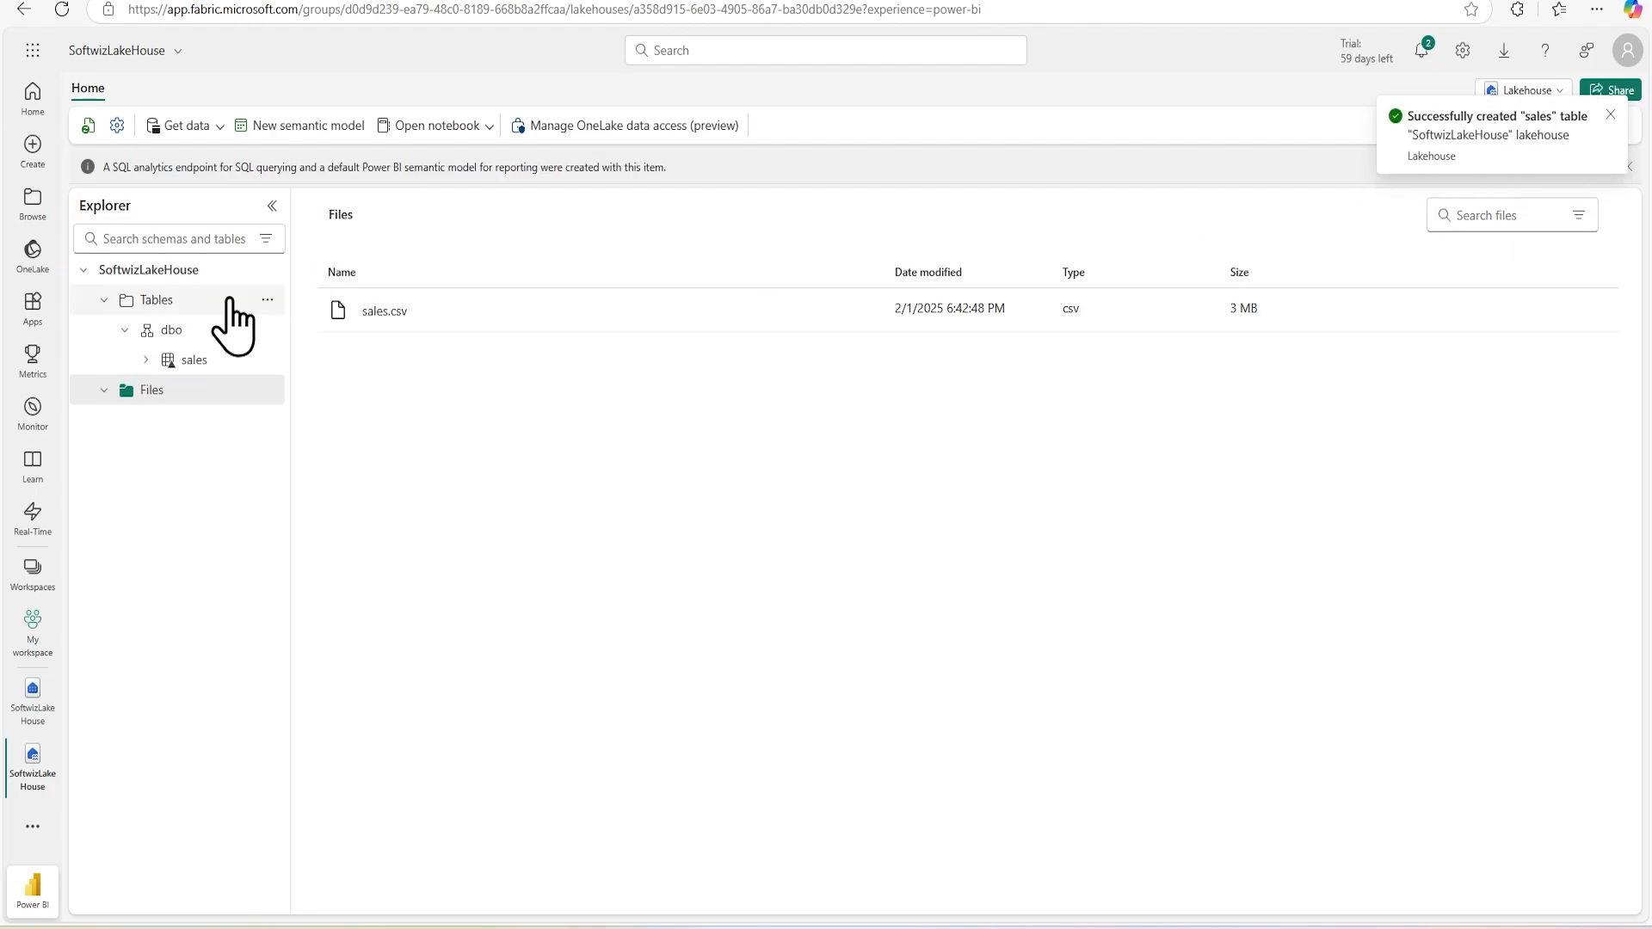
Preview the sales table's data, view the files stored behind the table, and return to the data preview.
click(194, 360)
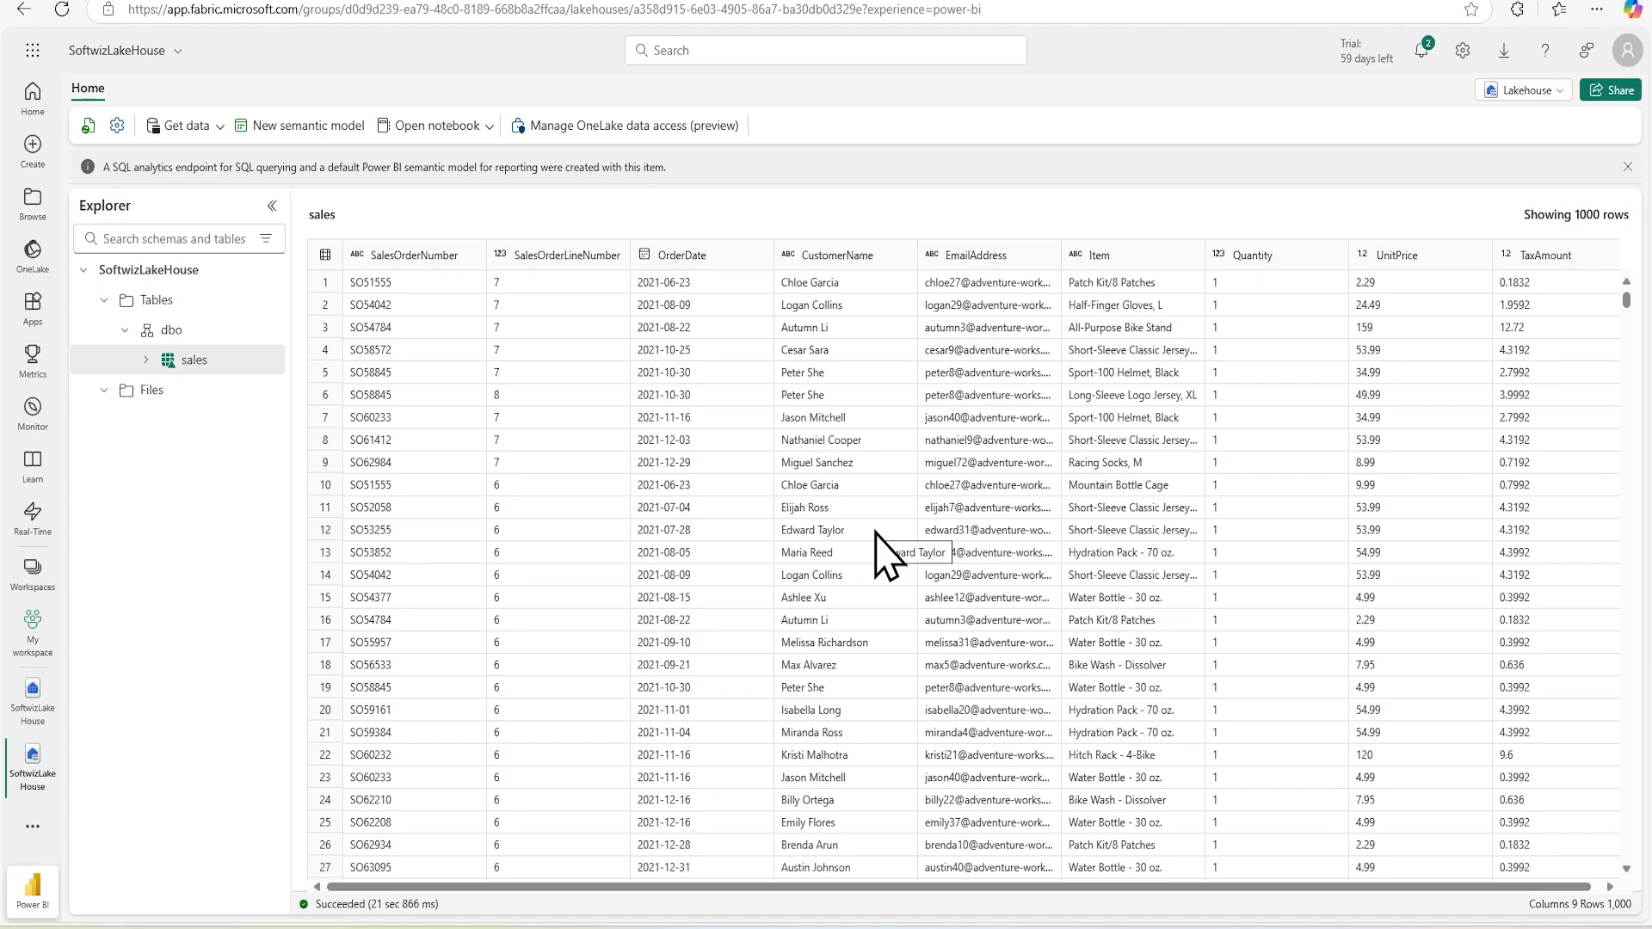
mouse_move(247, 353)
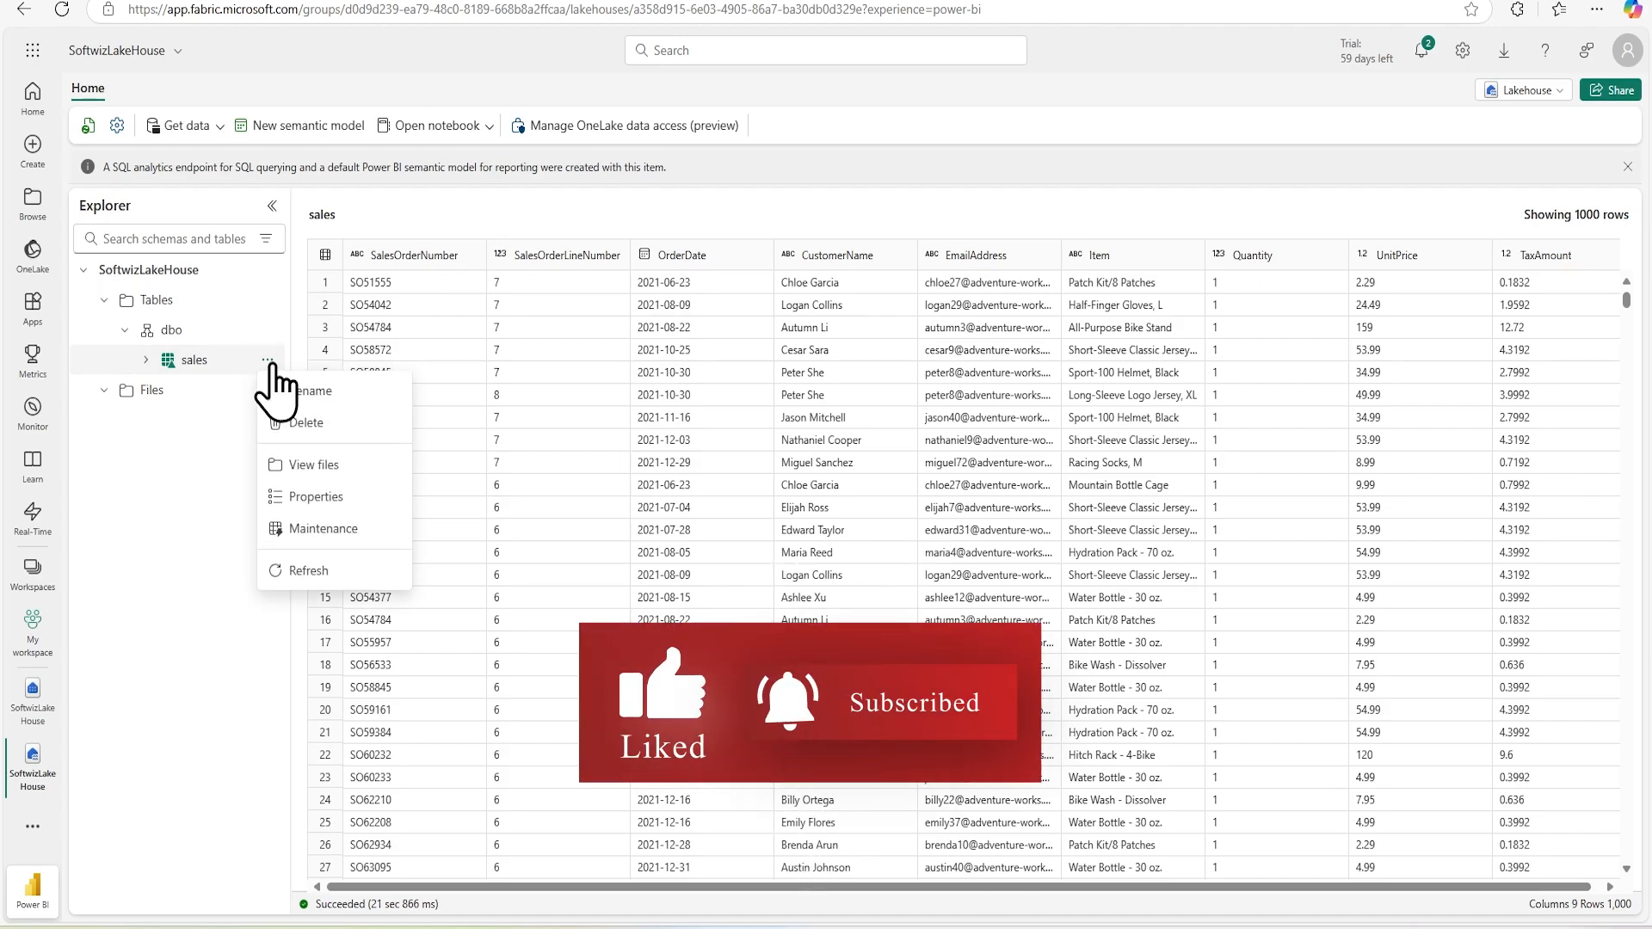
click(273, 364)
click(273, 352)
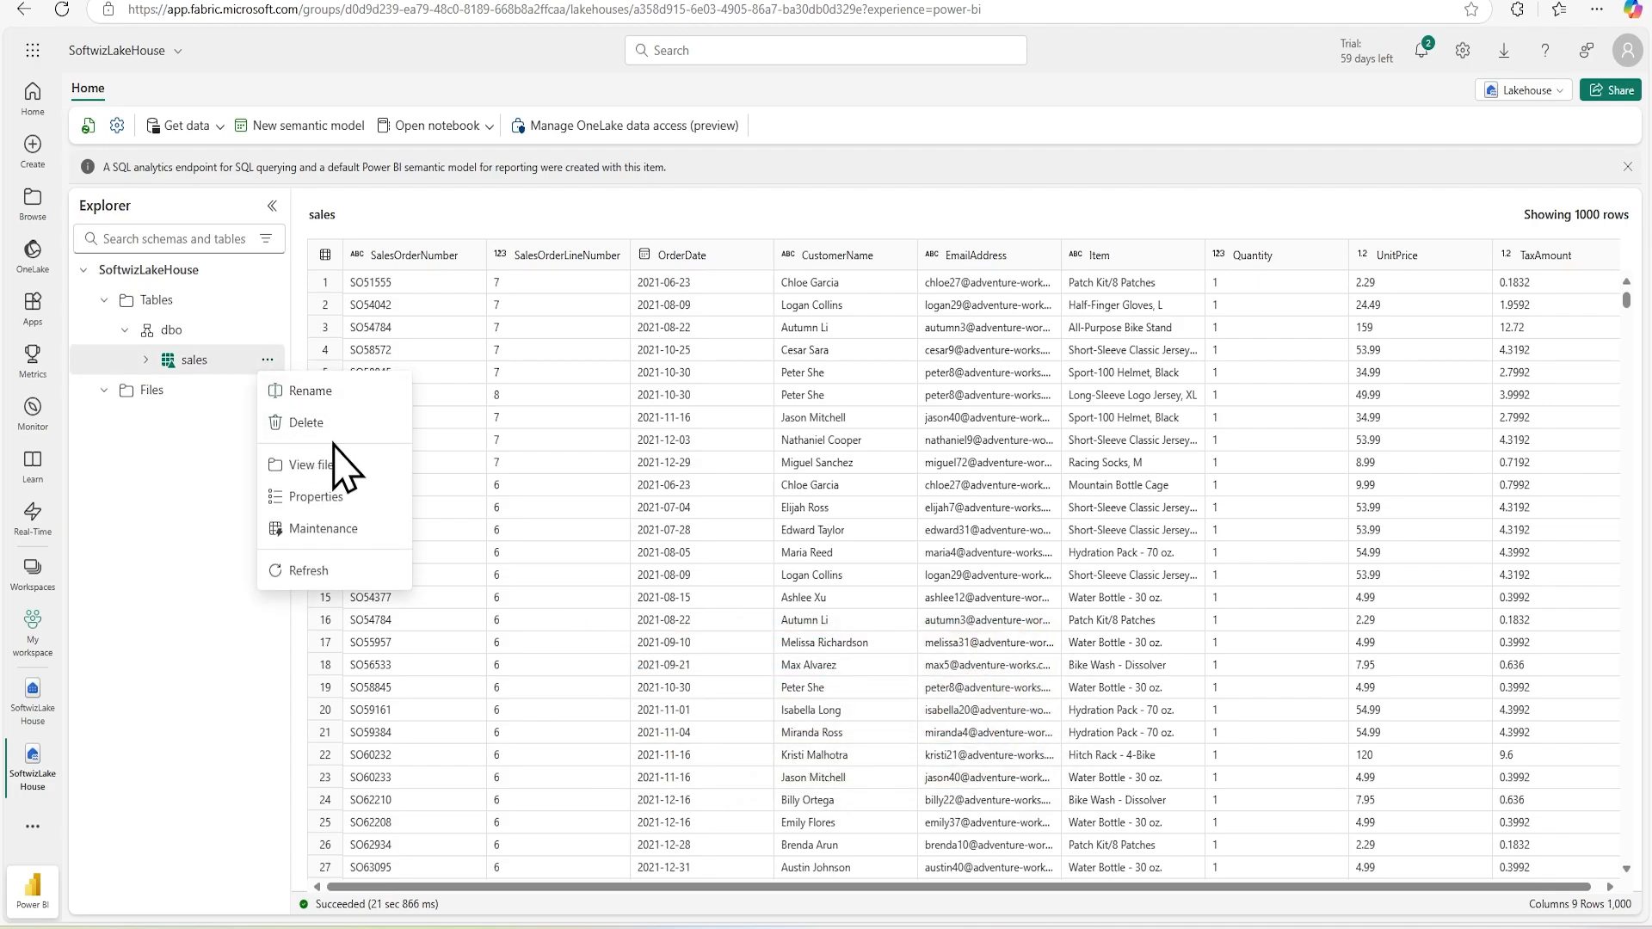
click(342, 471)
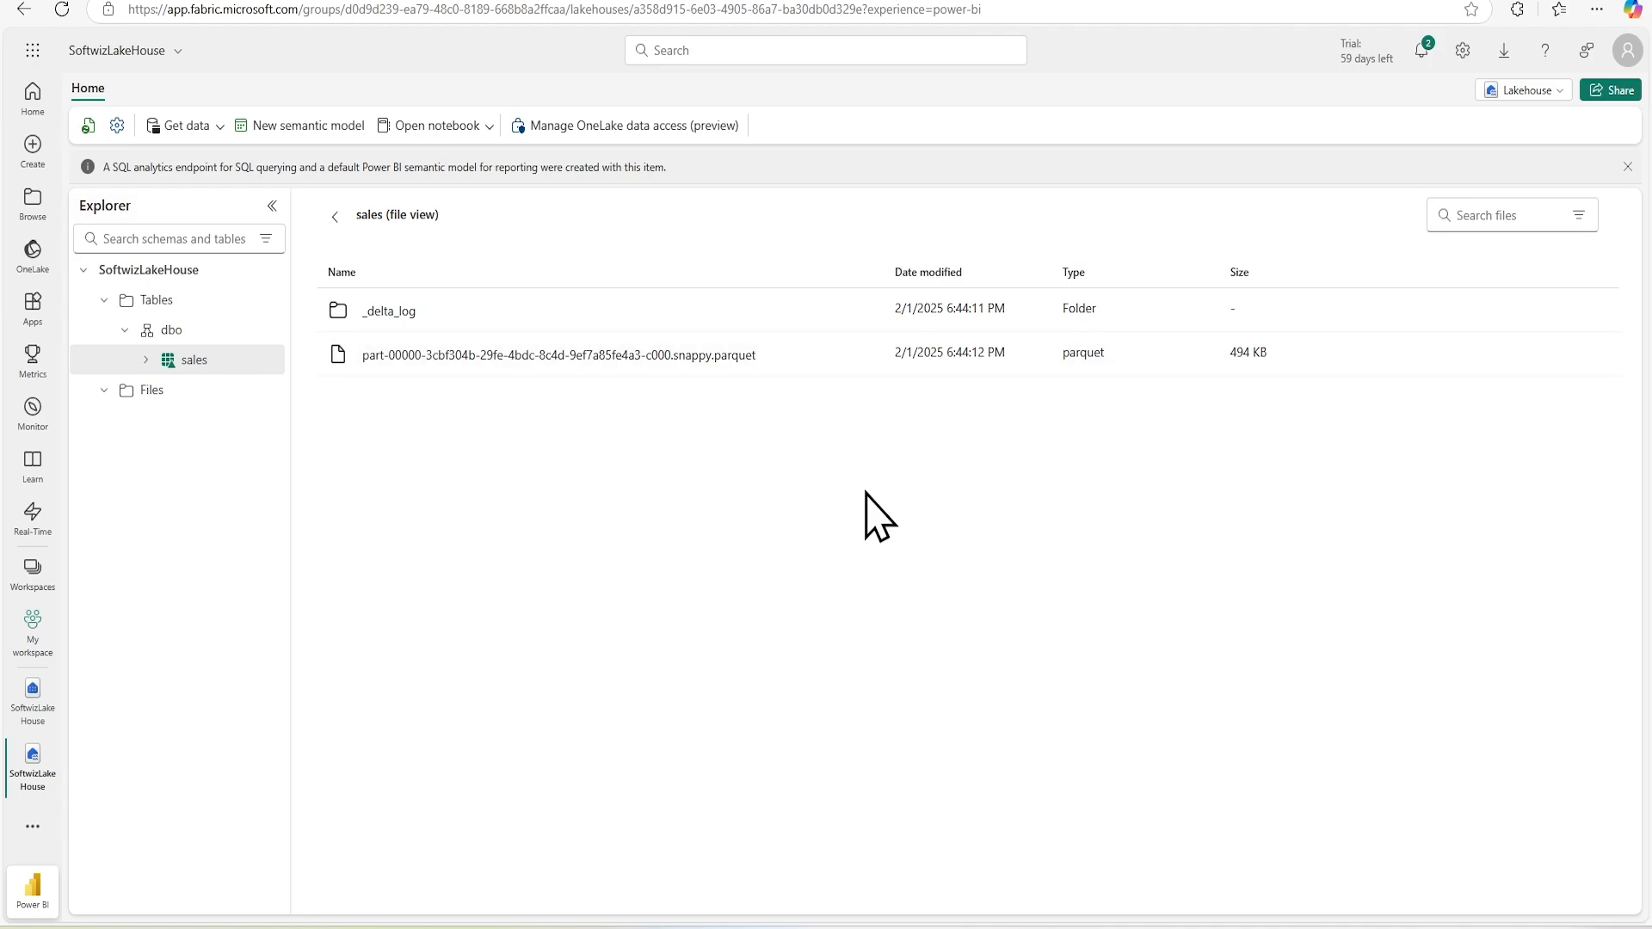
click(335, 216)
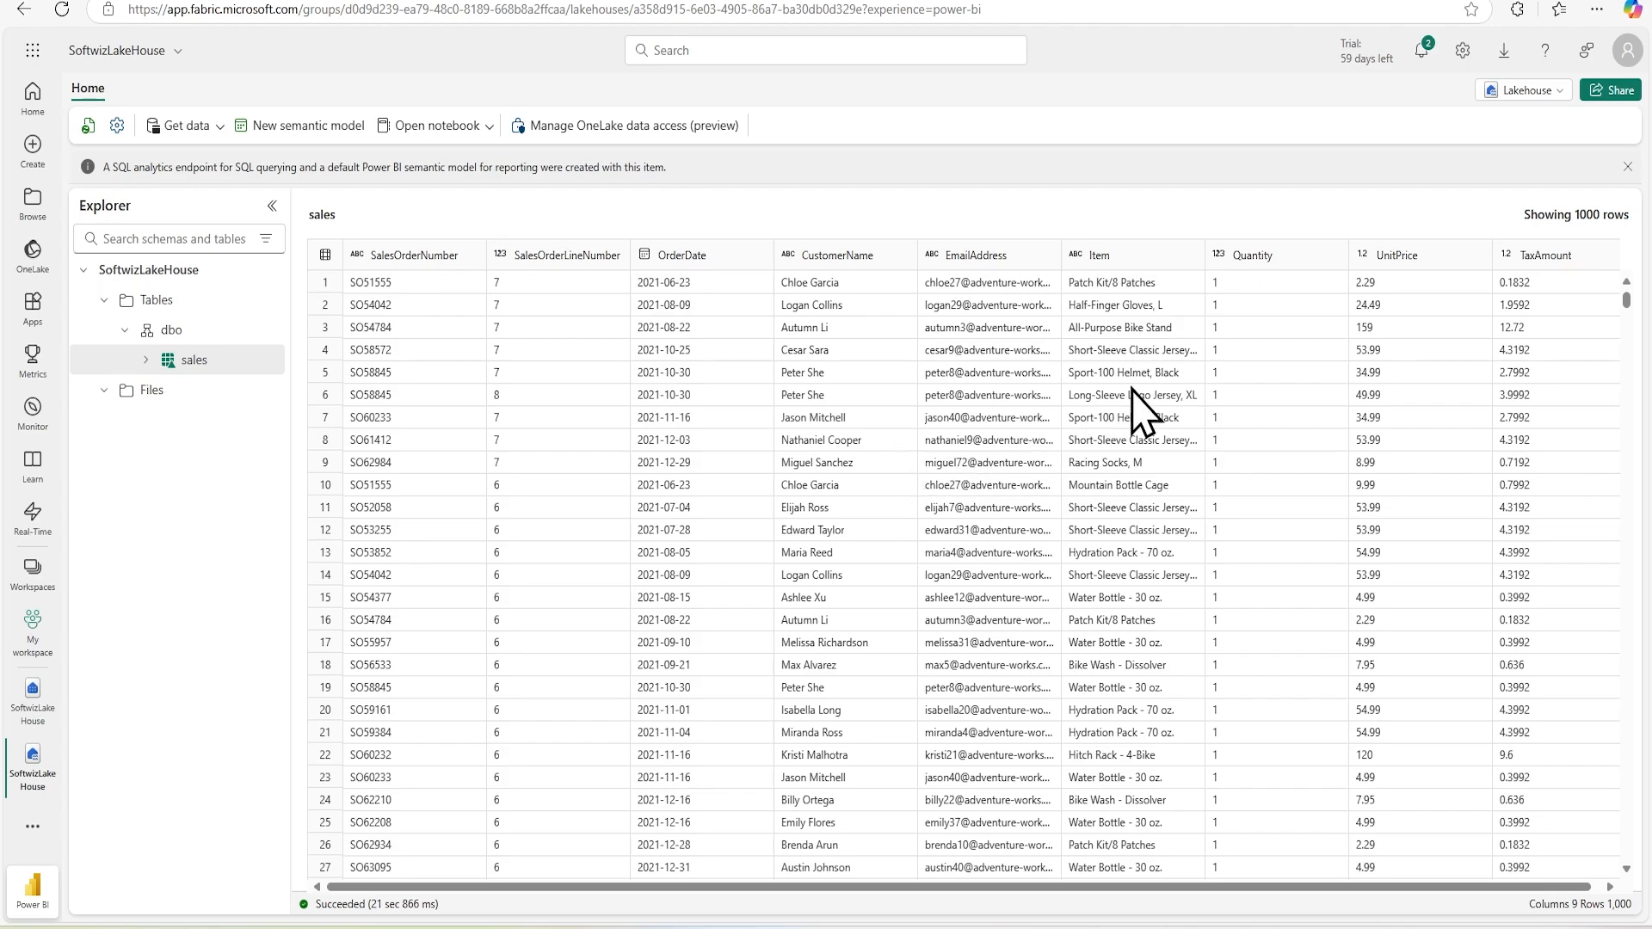
Switch the lakehouse to its SQL analytics endpoint and expand the dbo schema down to its tables.
click(1525, 92)
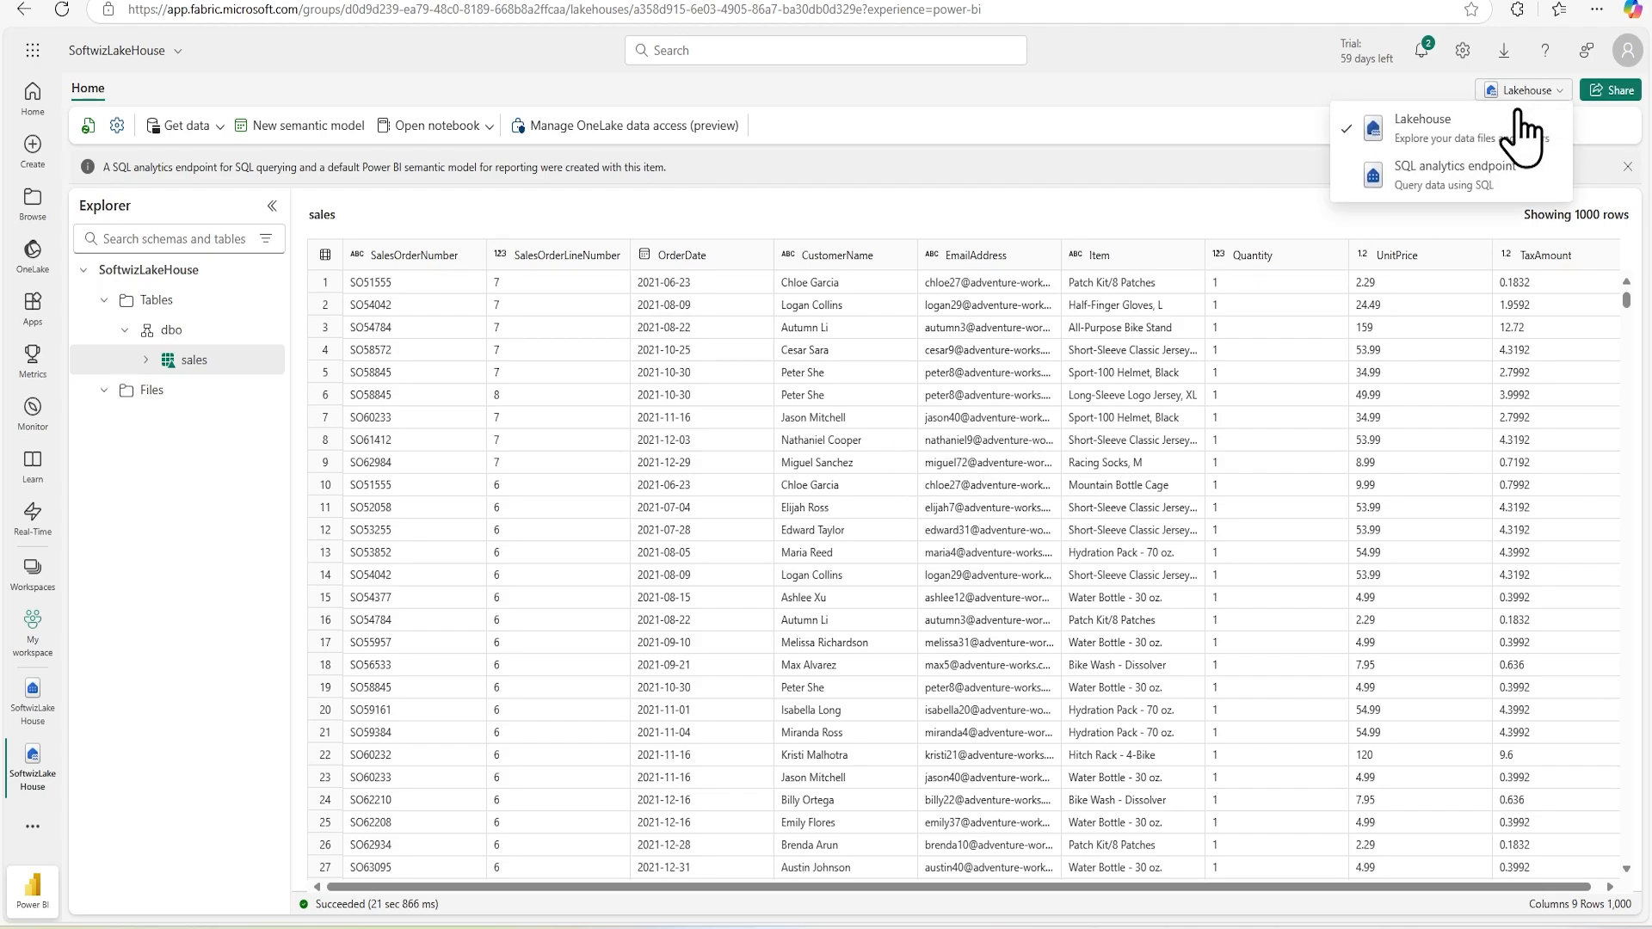
click(1490, 210)
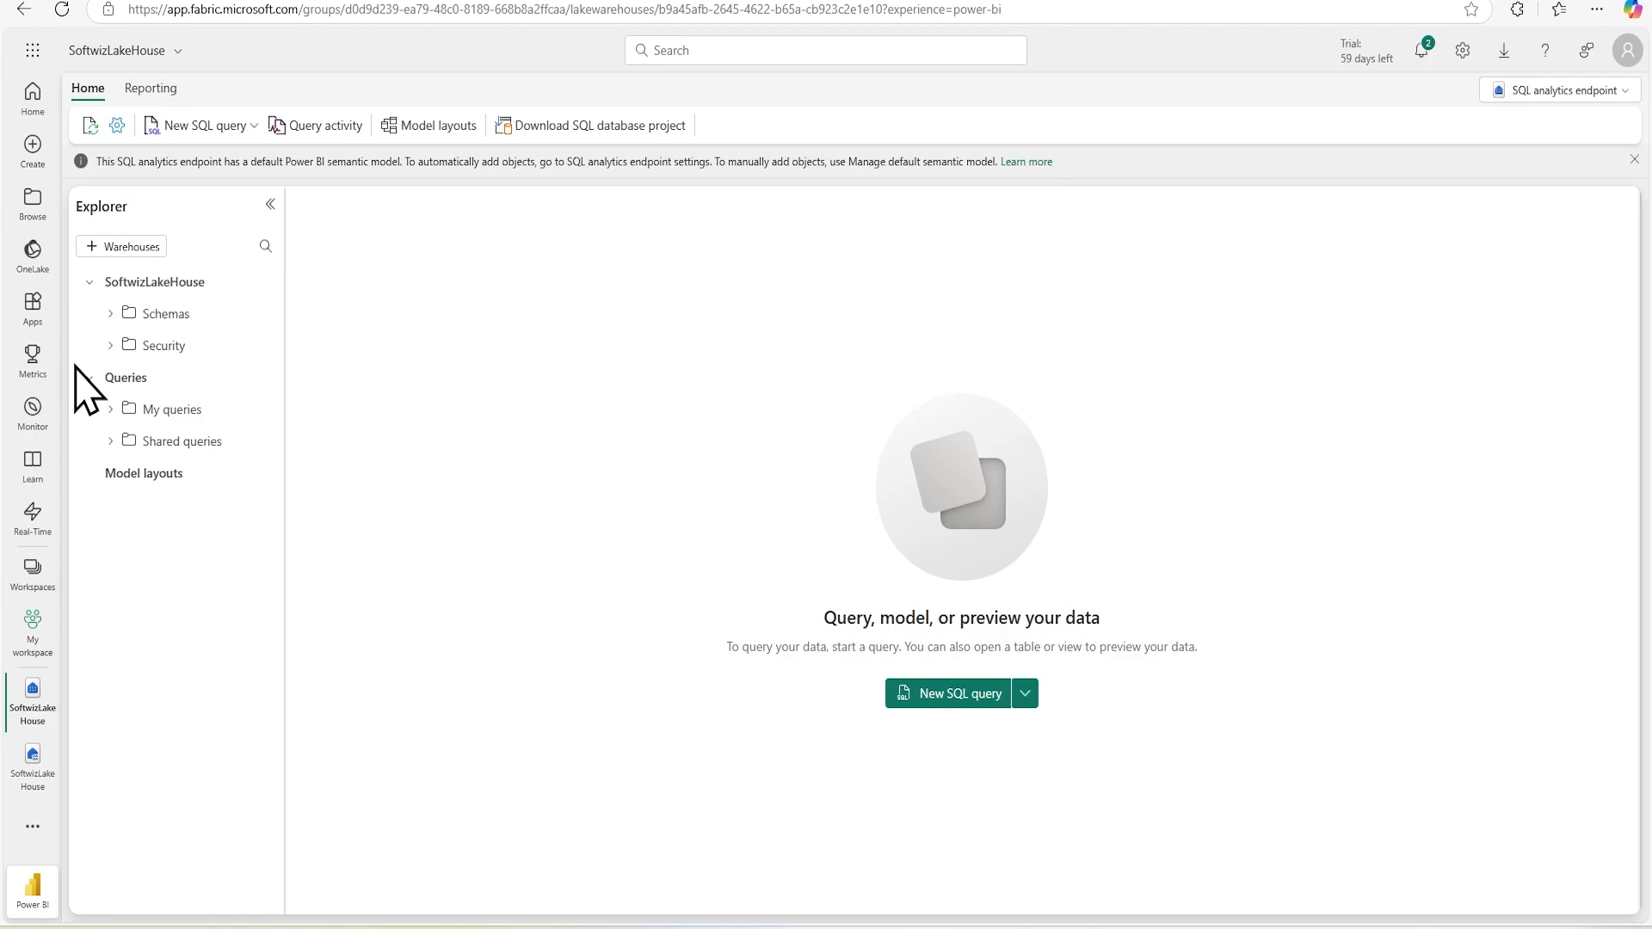
click(105, 325)
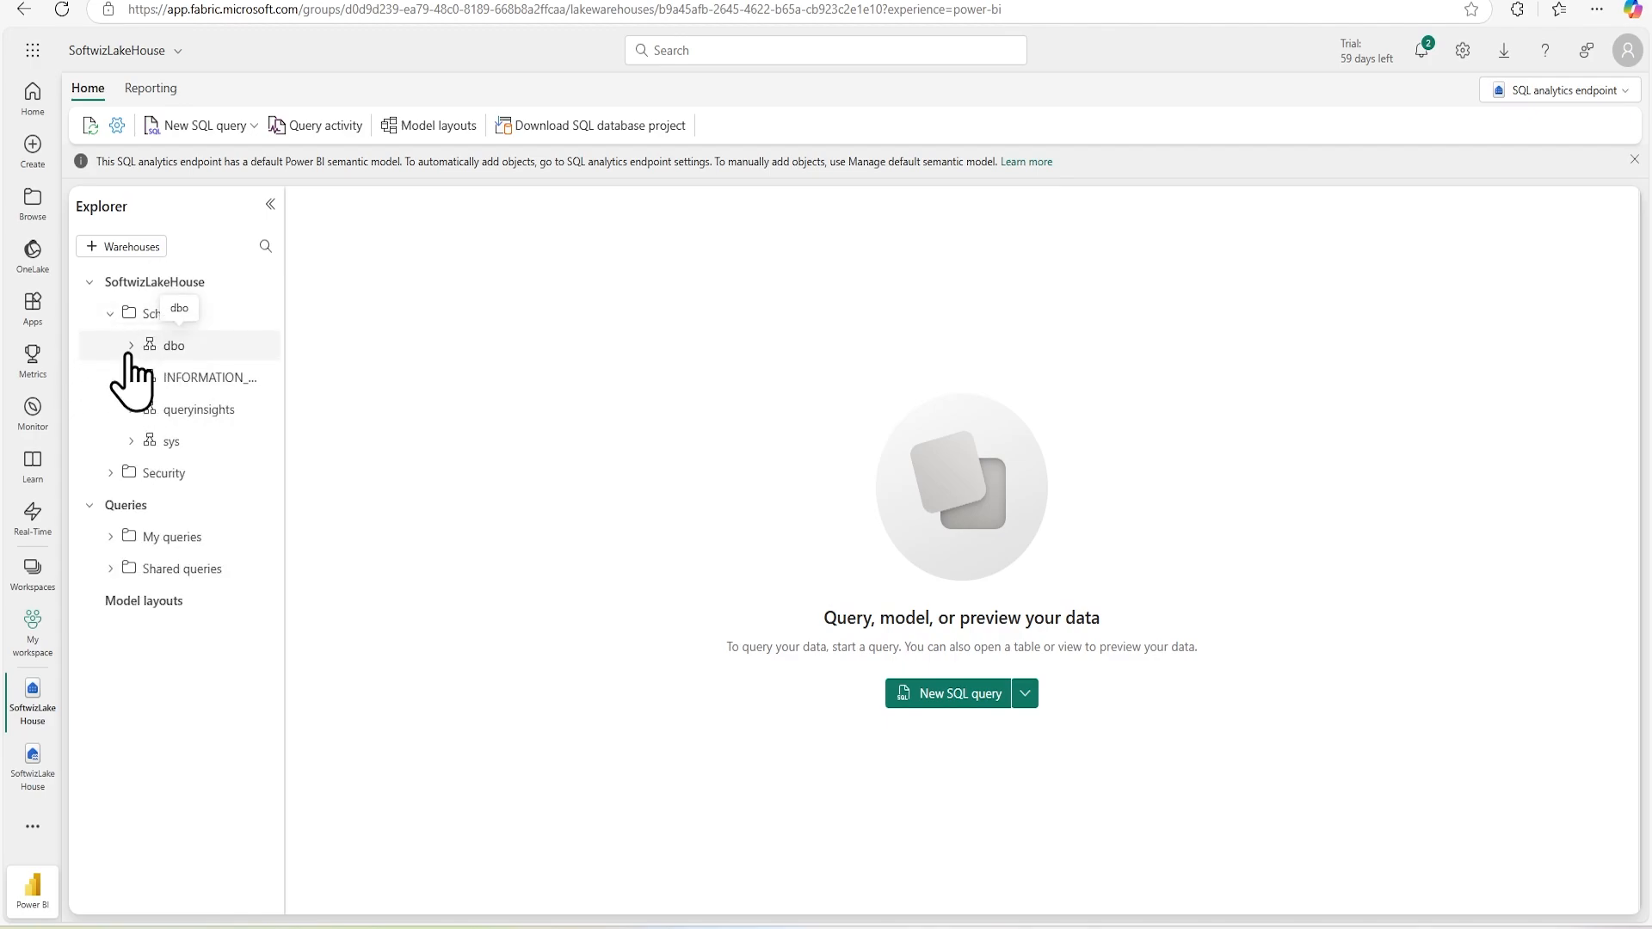
click(132, 345)
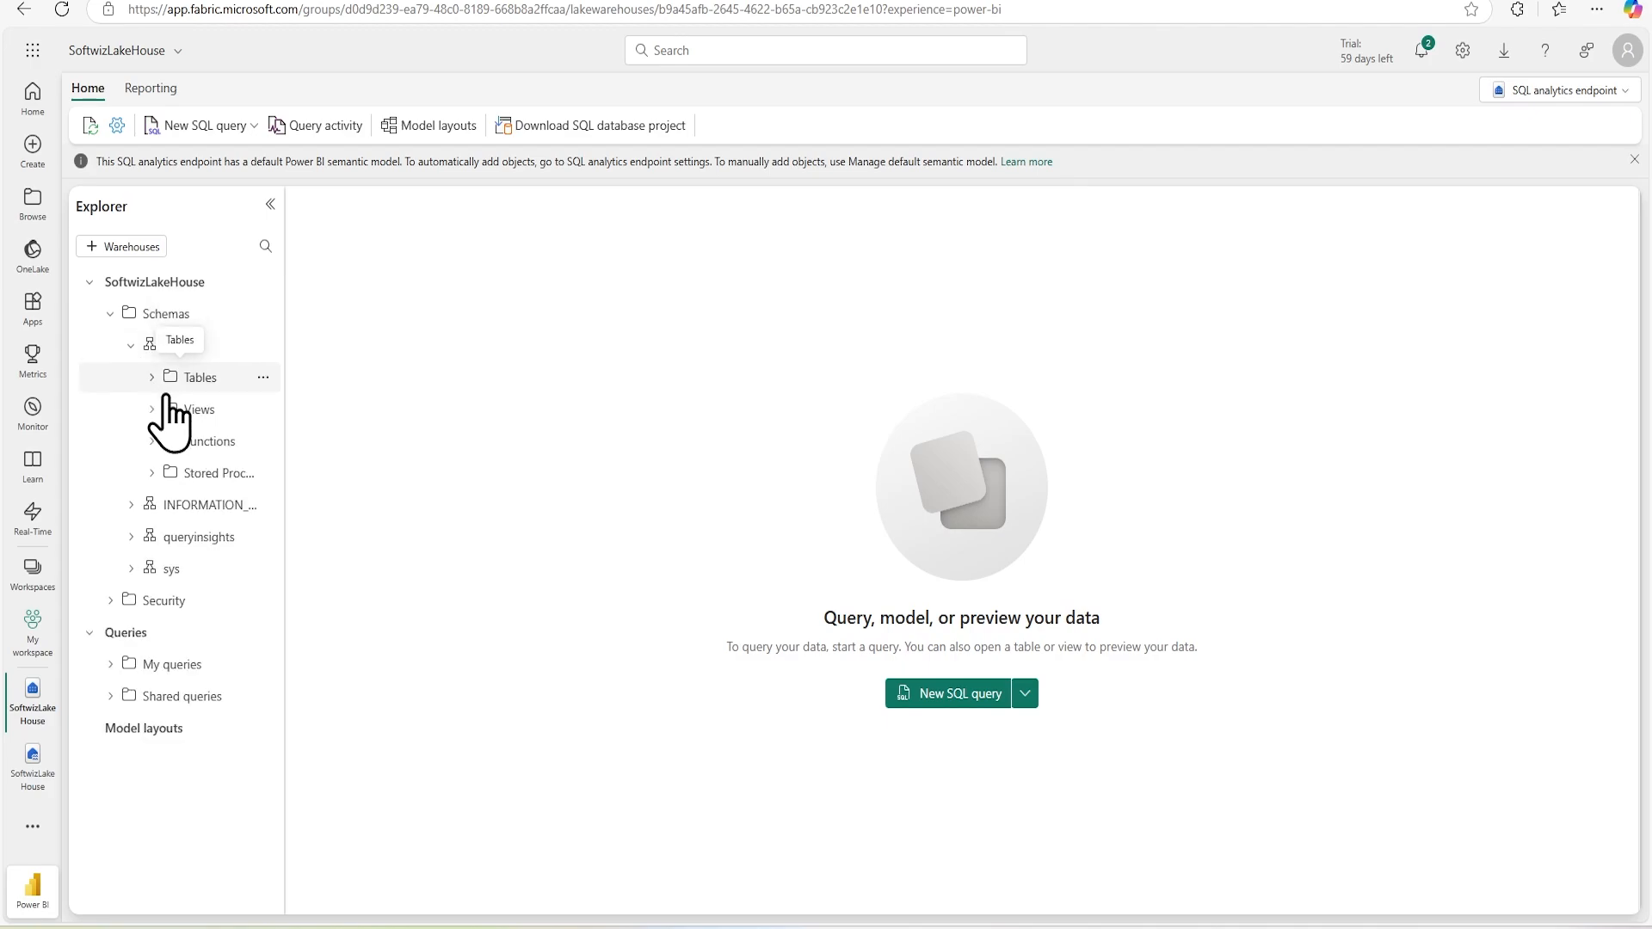
click(151, 377)
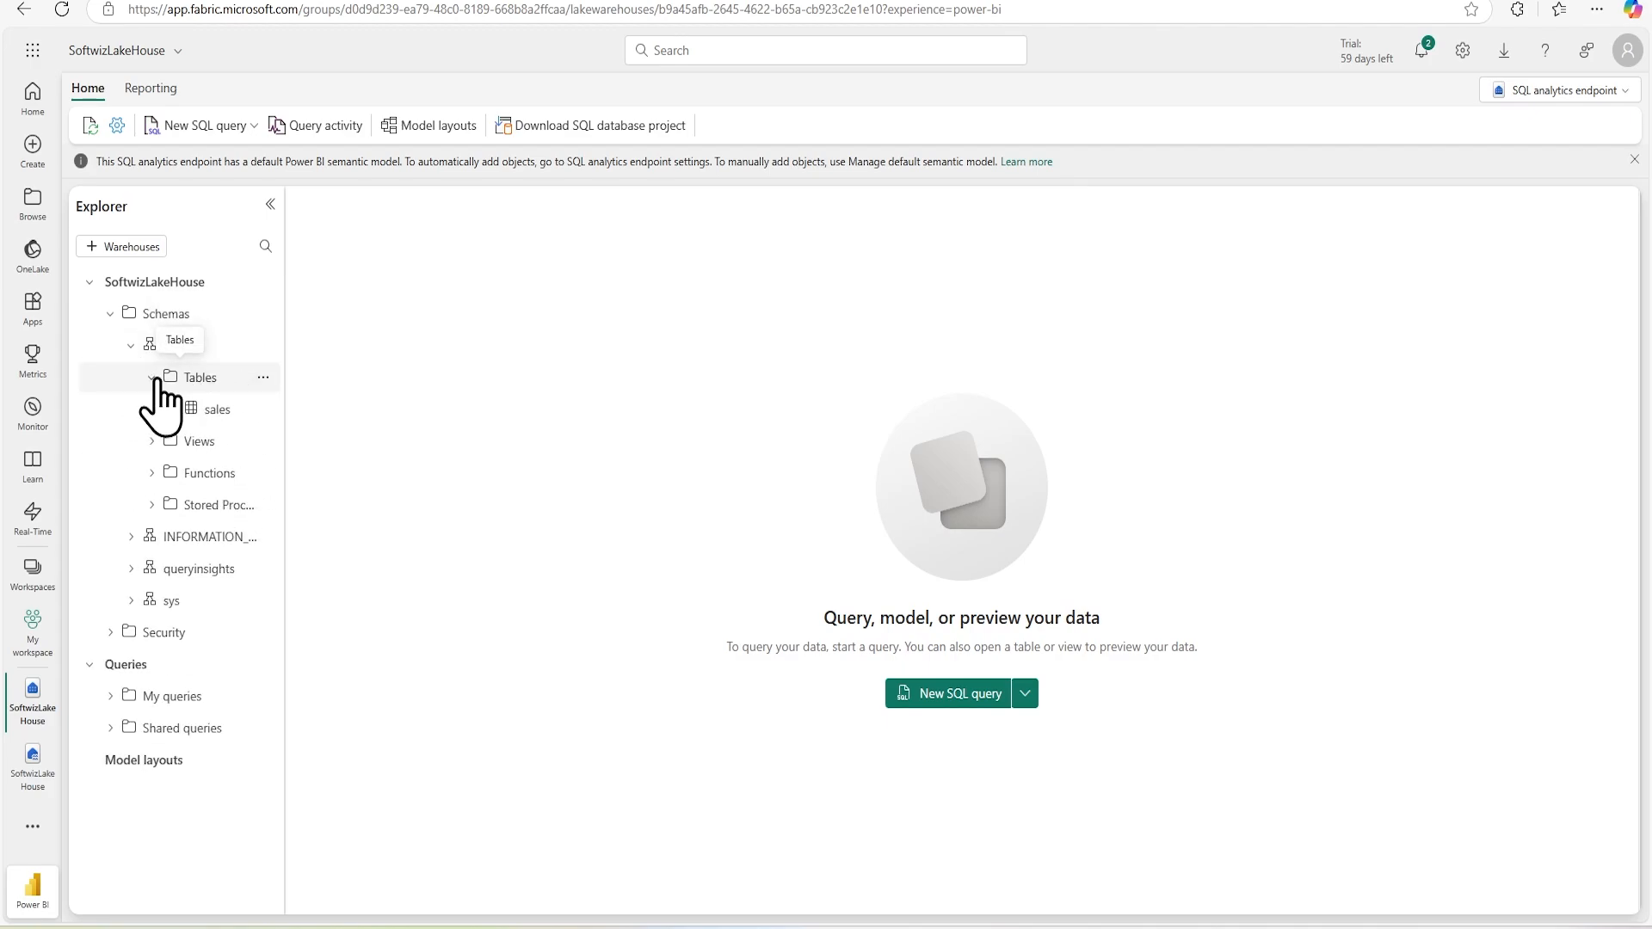
Generate a new SQL query from the sales table that selects its top 100 rows.
click(264, 410)
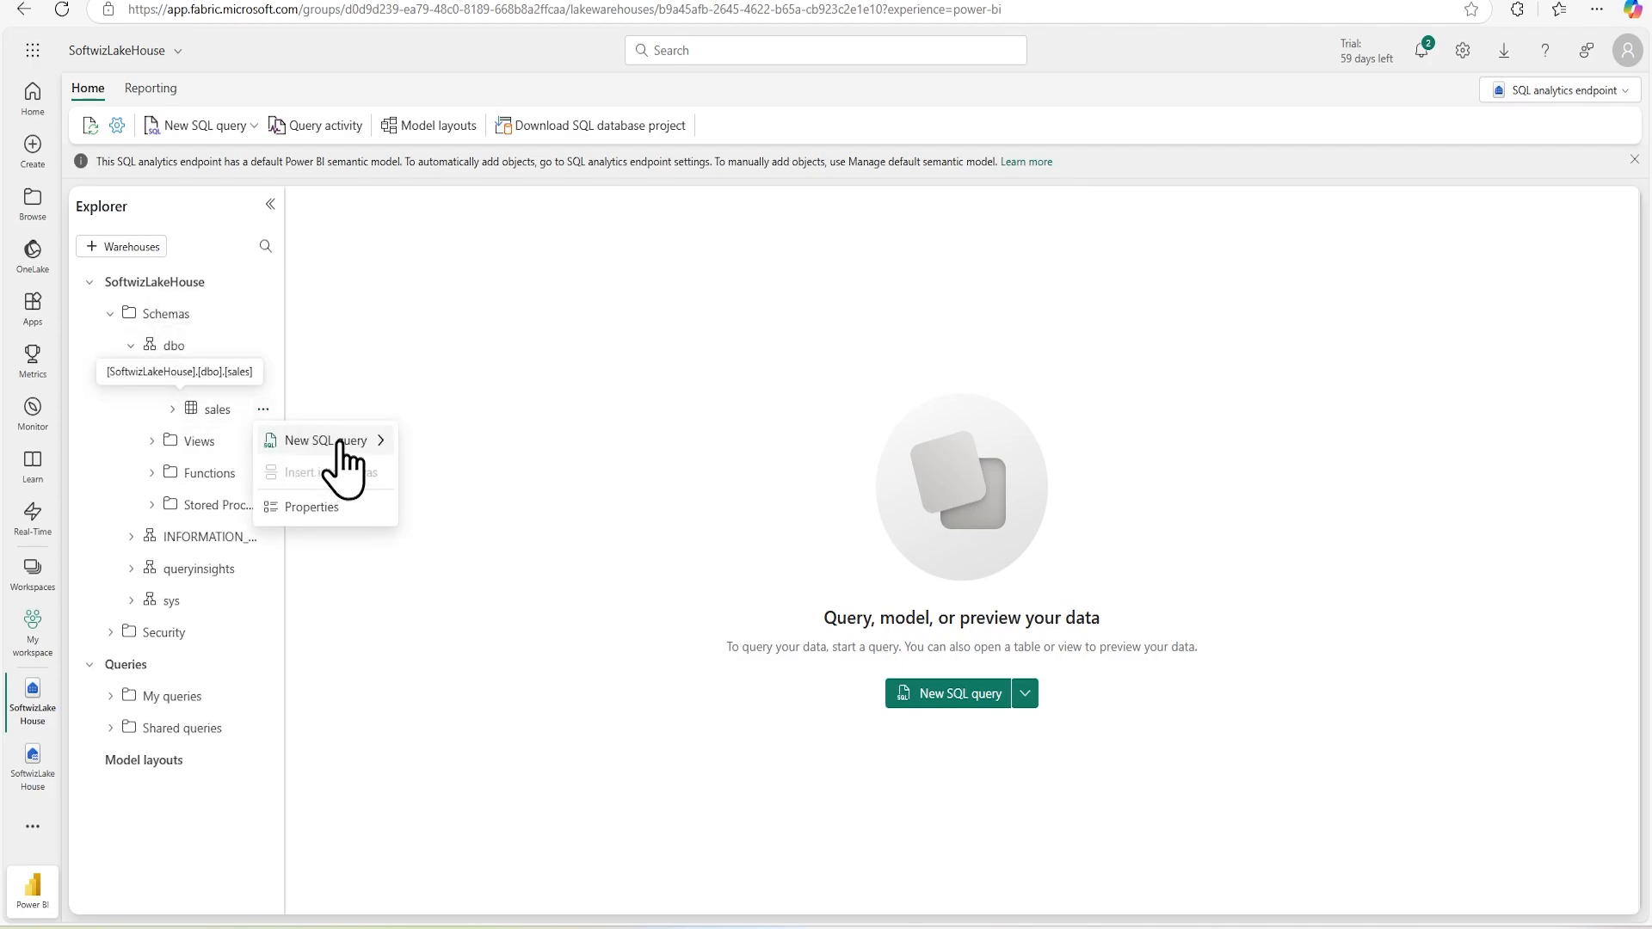
mouse_move(335, 444)
click(445, 446)
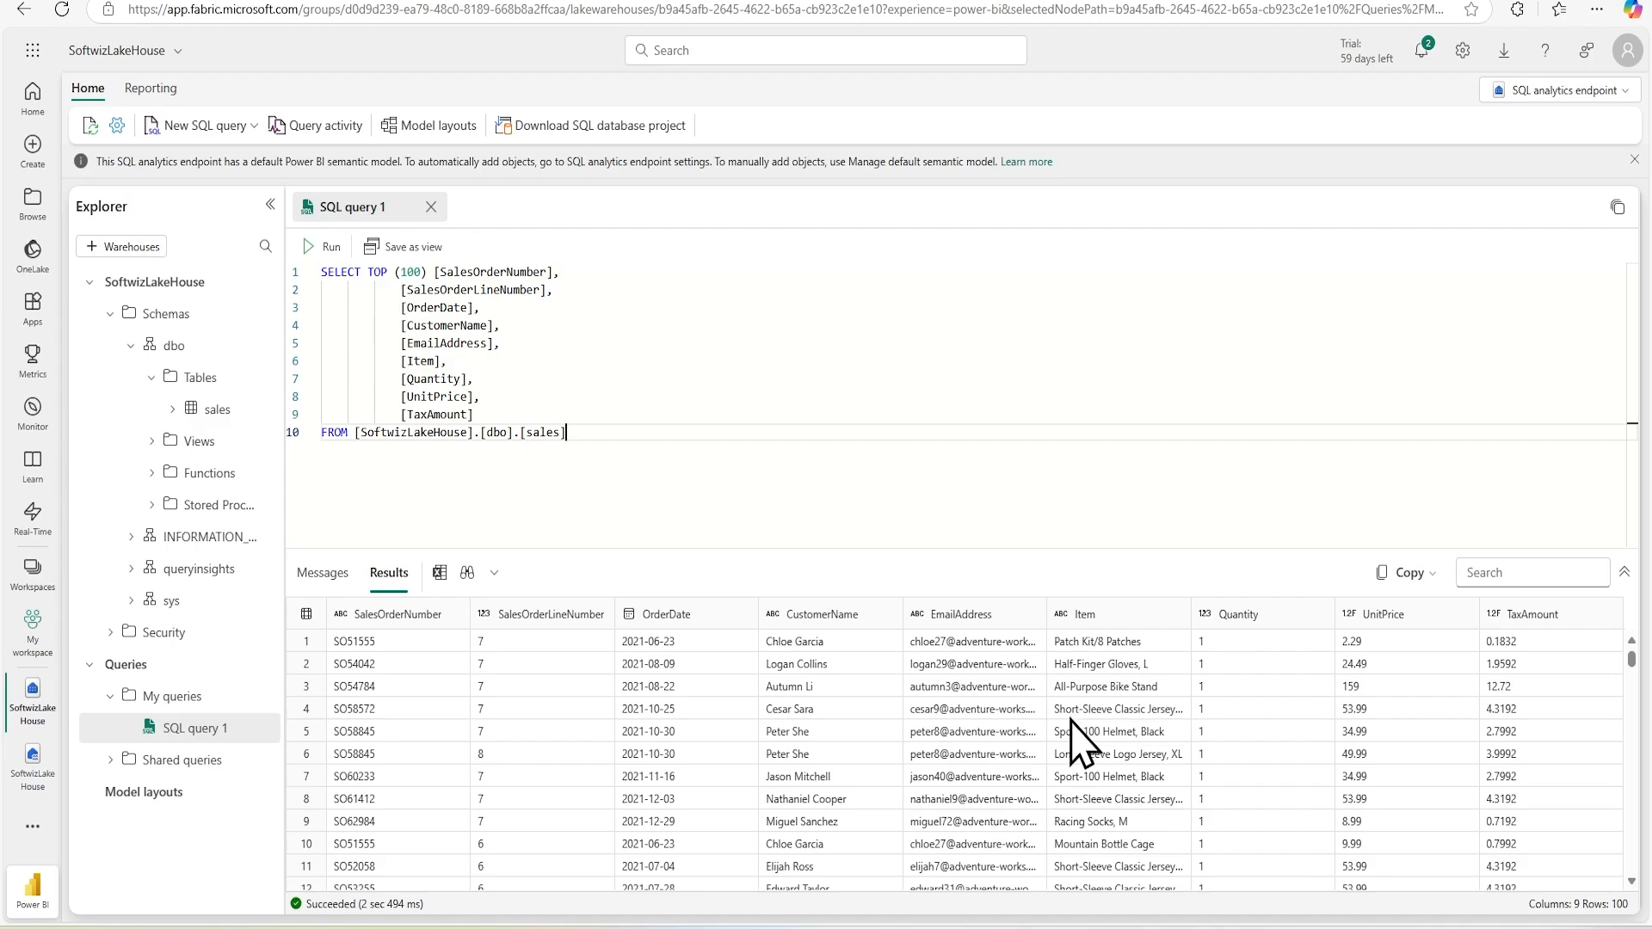
click(579, 430)
Create and run a new SQL query that sums Quantity * UnitPrice as Revenue per Item from sales, ordered by Revenue descending.
click(191, 126)
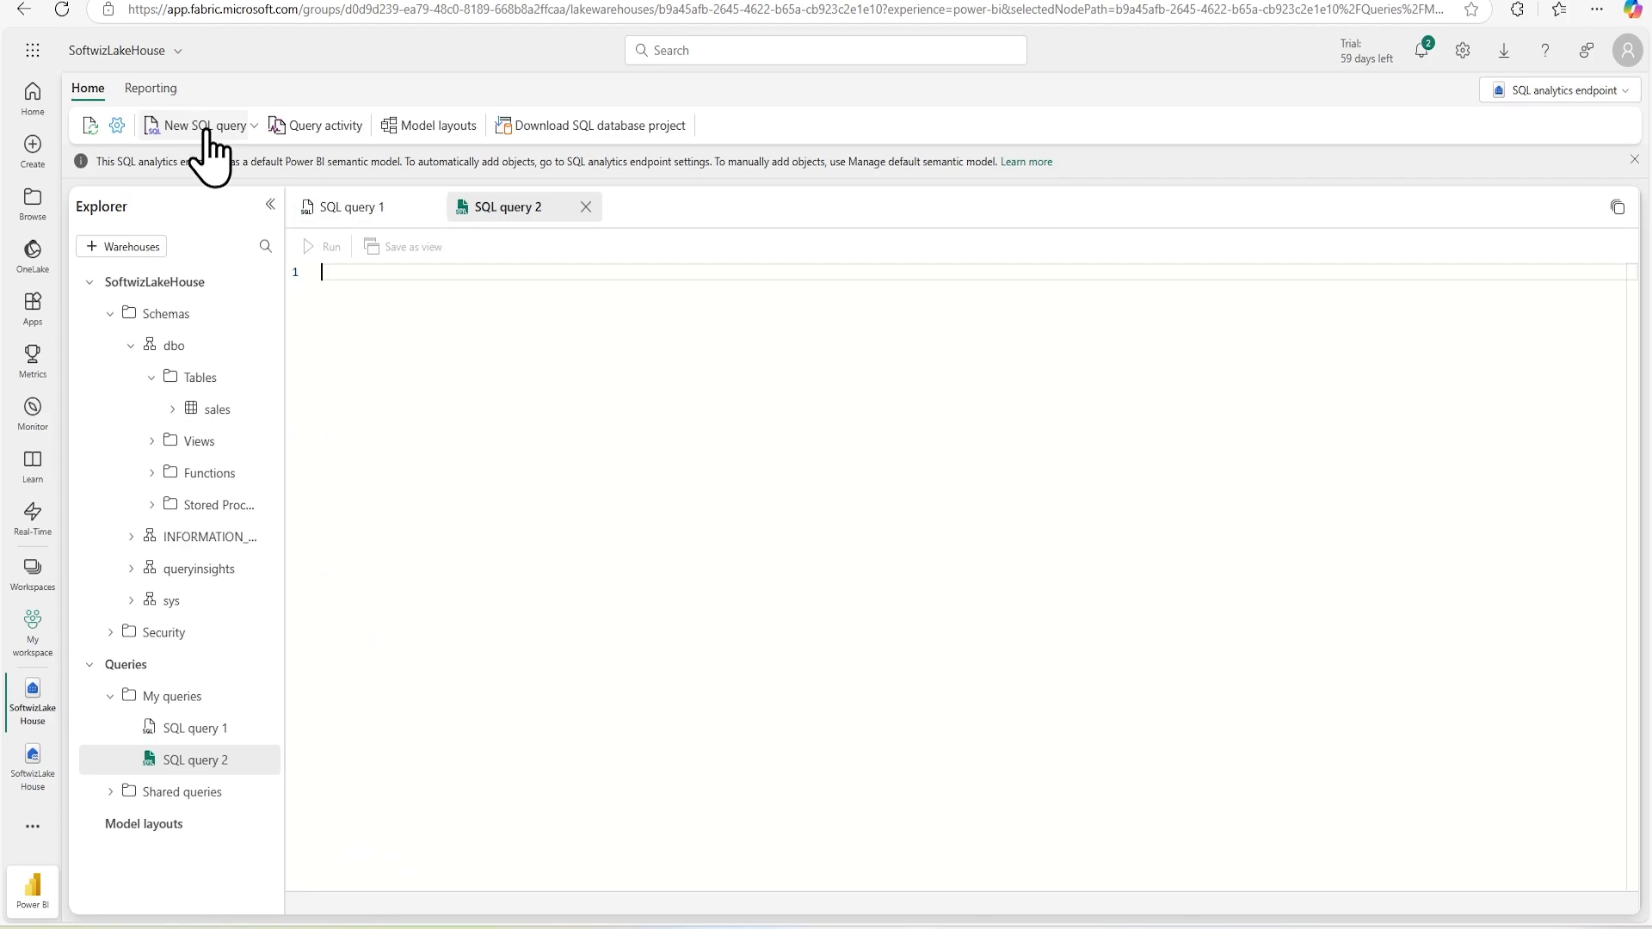
text(SELECT Item, SUM(Quantity * UnitPrice) AS Revenue FROM sales GROUP BY Item ORDER BY Revenue DESC;)
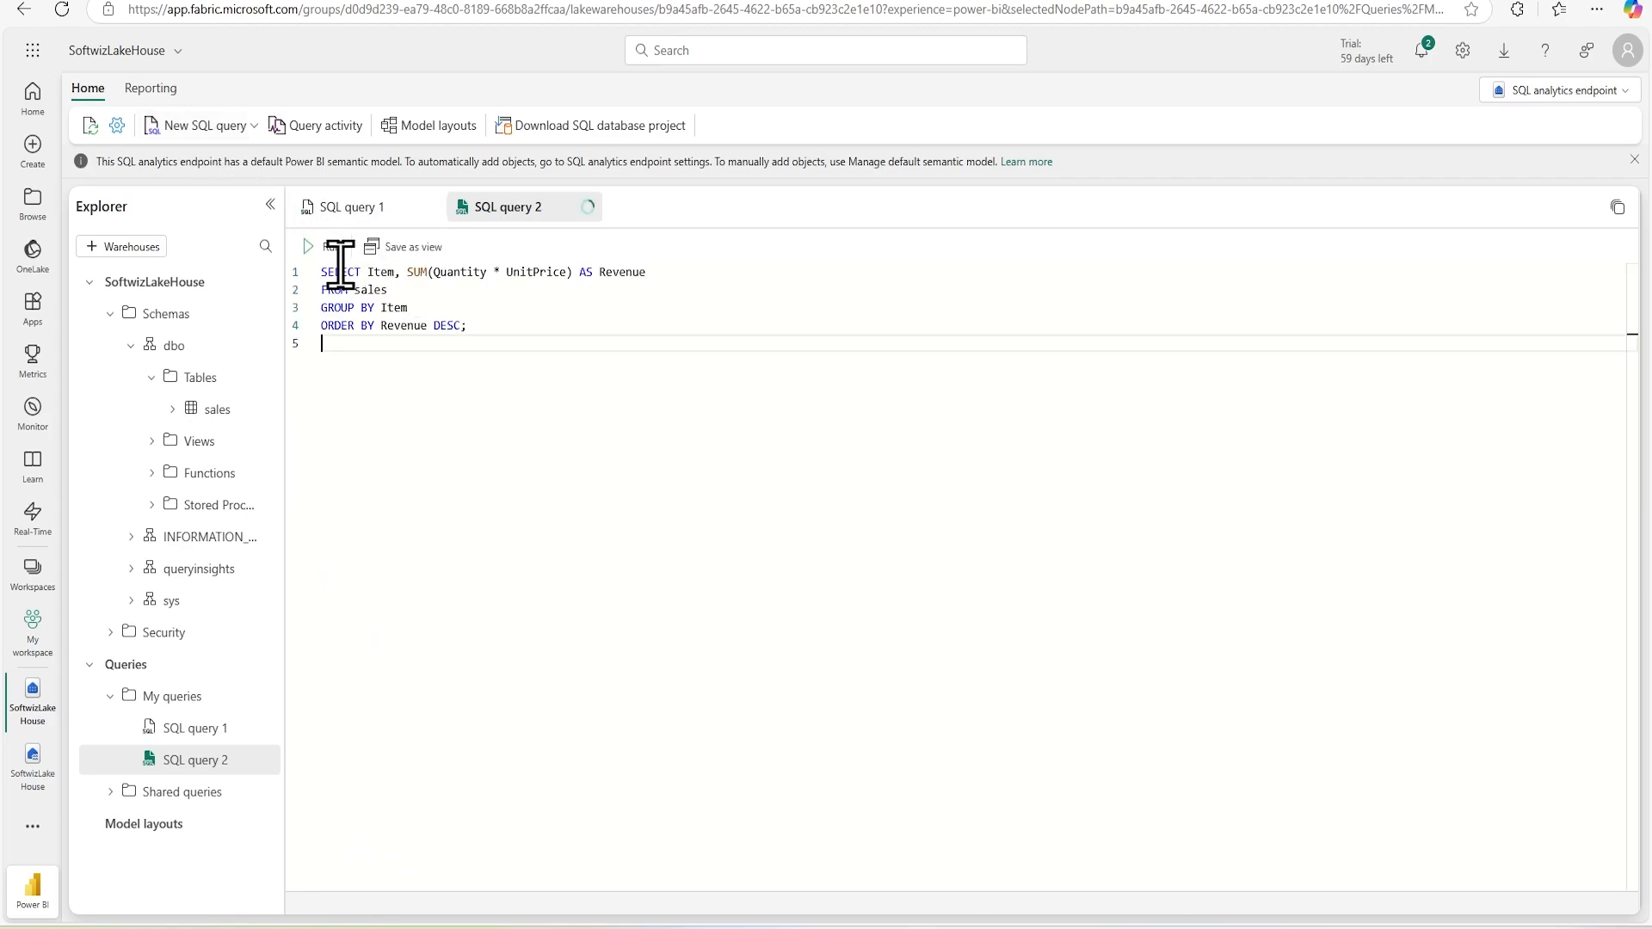
click(308, 247)
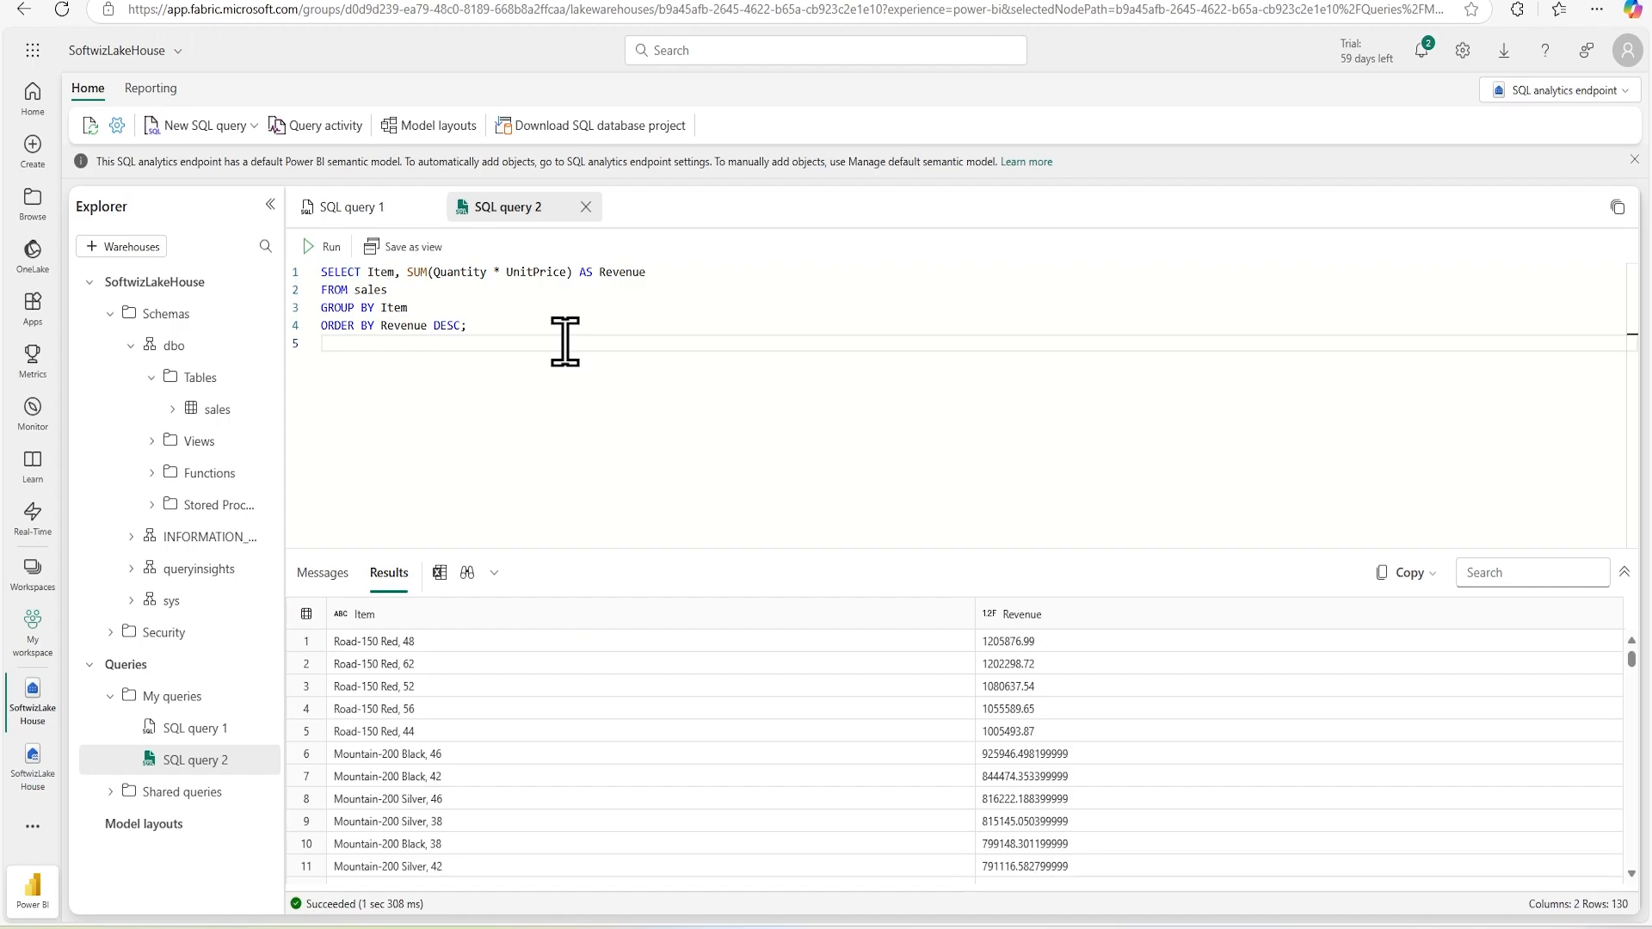
click(547, 290)
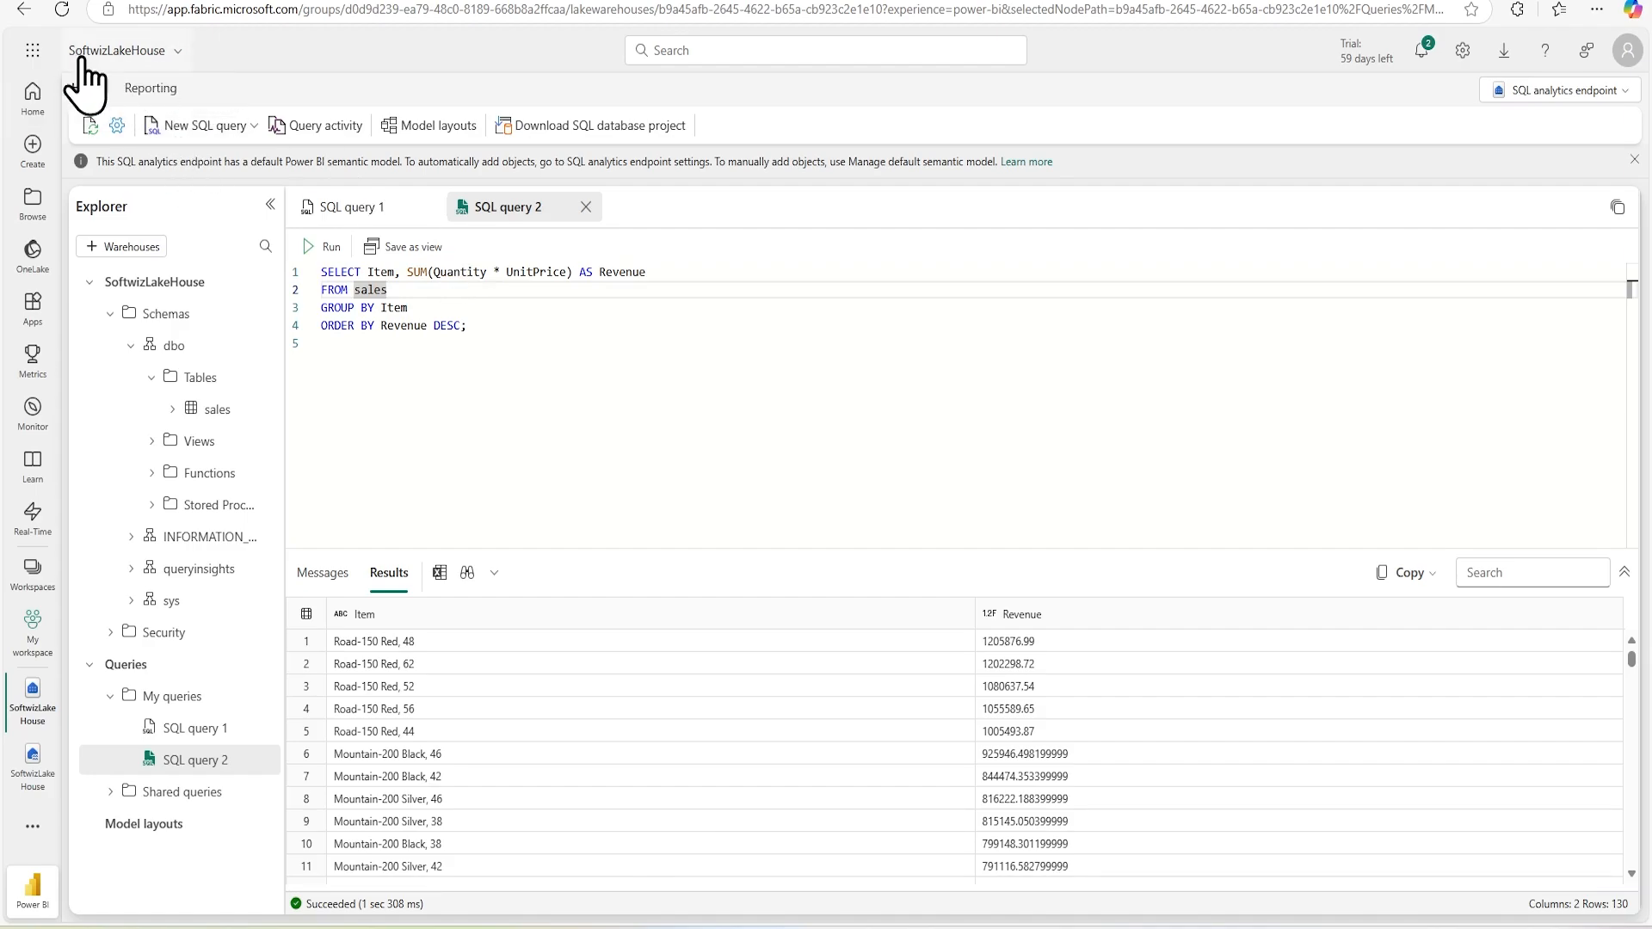
Create a new report from the SQL analytics endpoint with all available data, adding the sales table to the default semantic model.
click(164, 89)
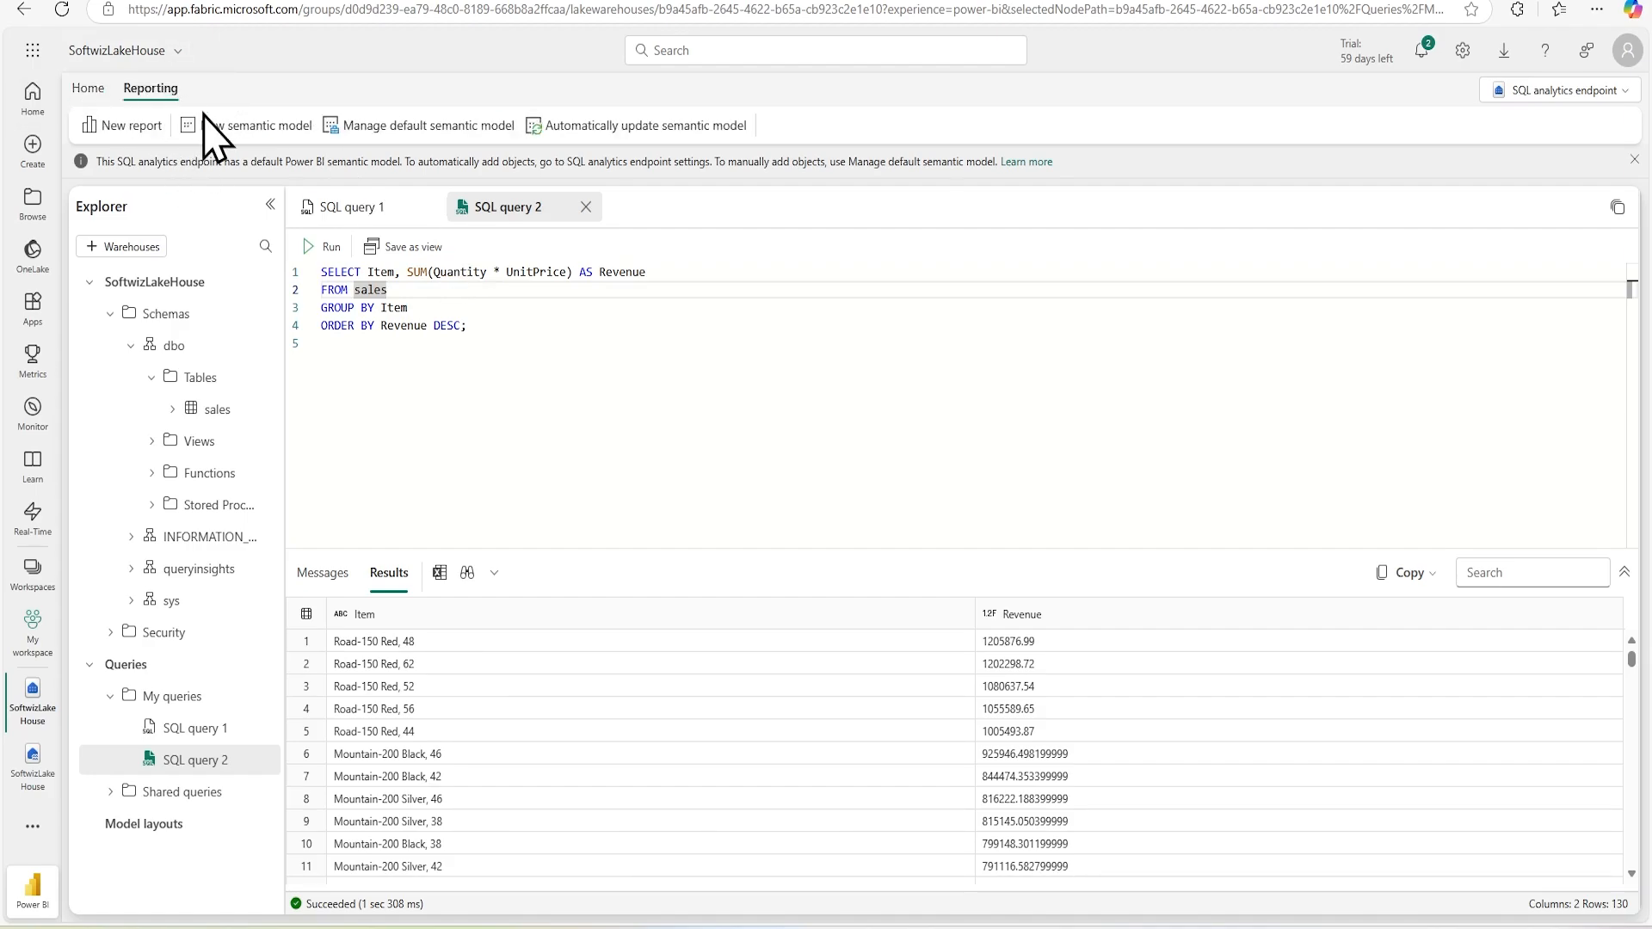
click(118, 125)
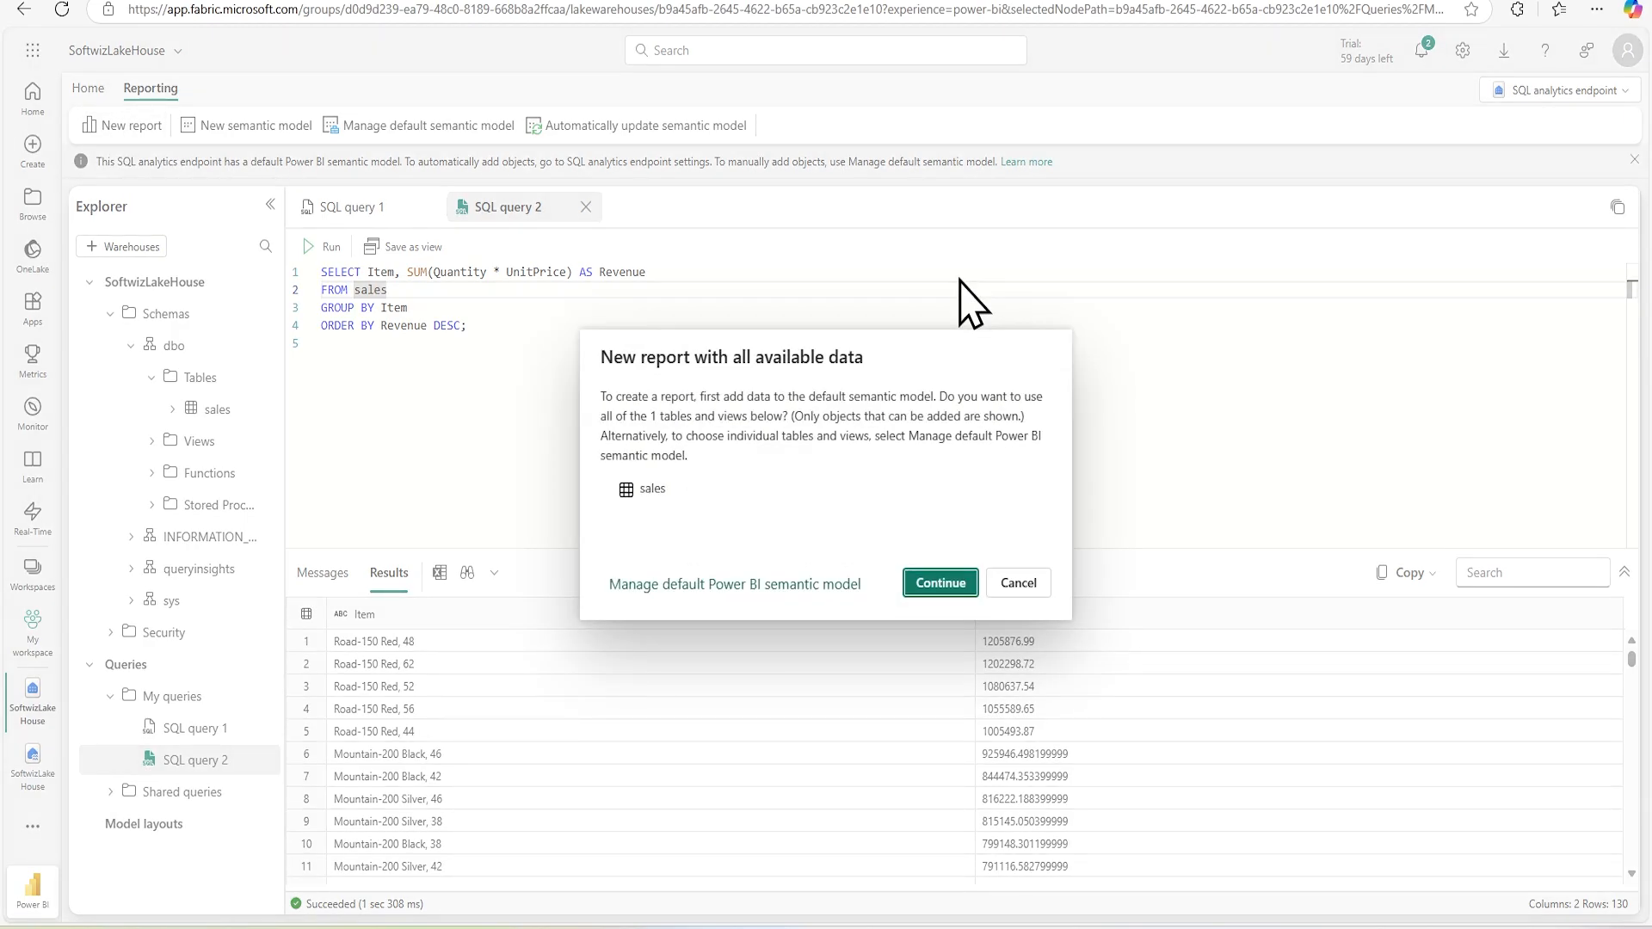
click(946, 583)
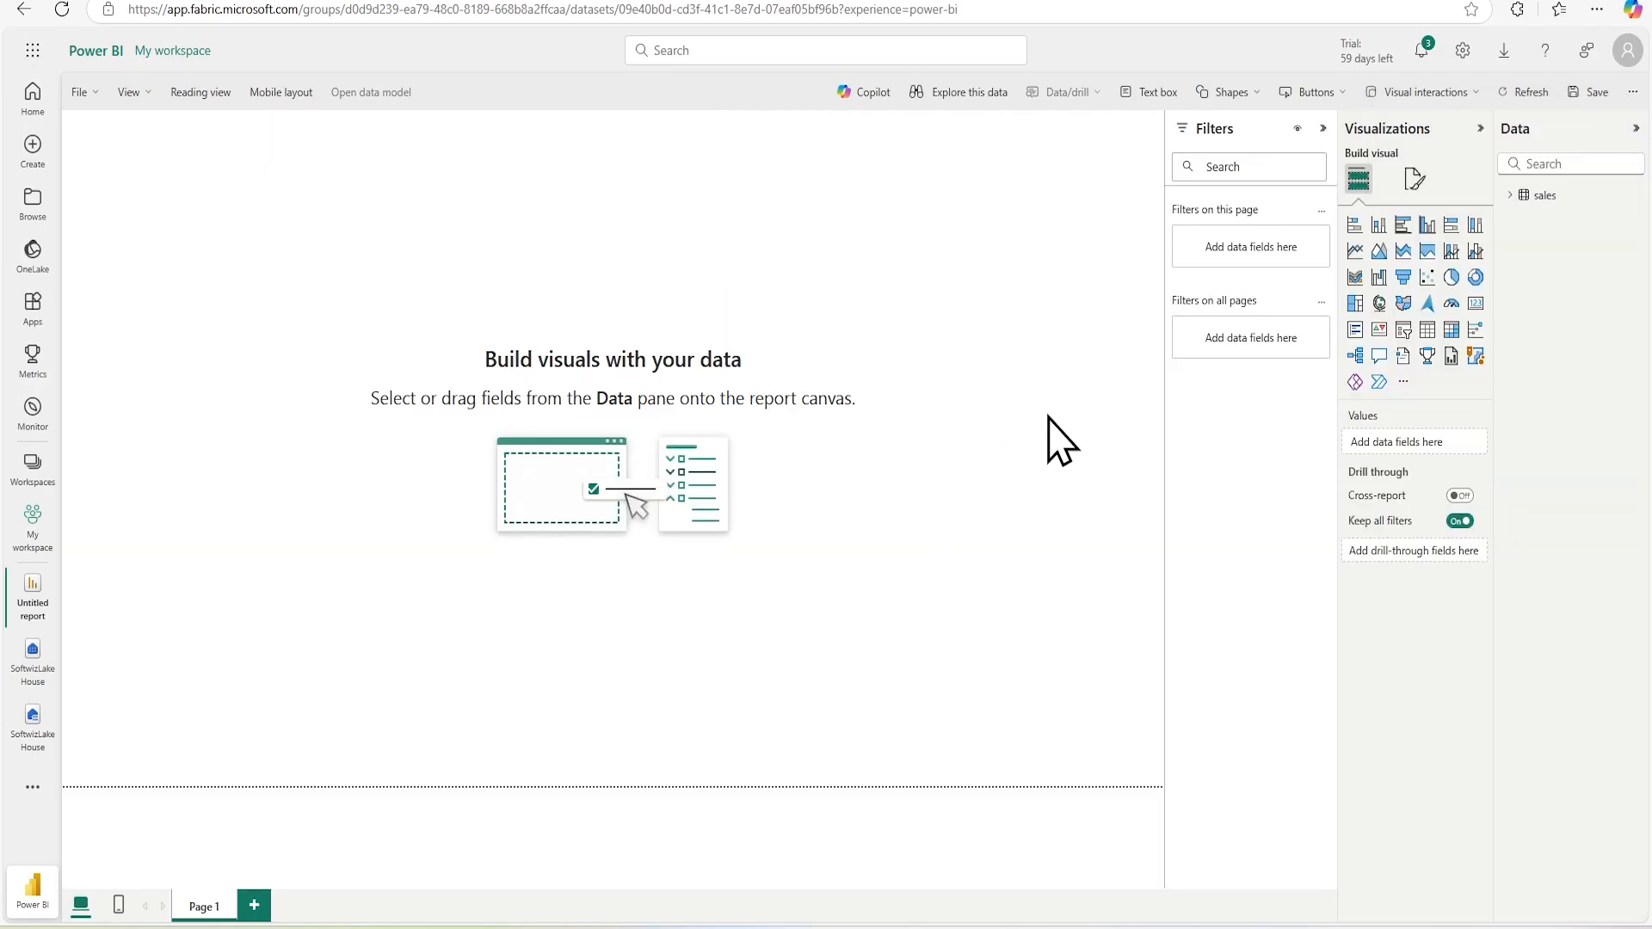
Build a table visual from the sales fields CustomerName, Item and EmailAddress, and enlarge it so all three columns fit.
click(1510, 196)
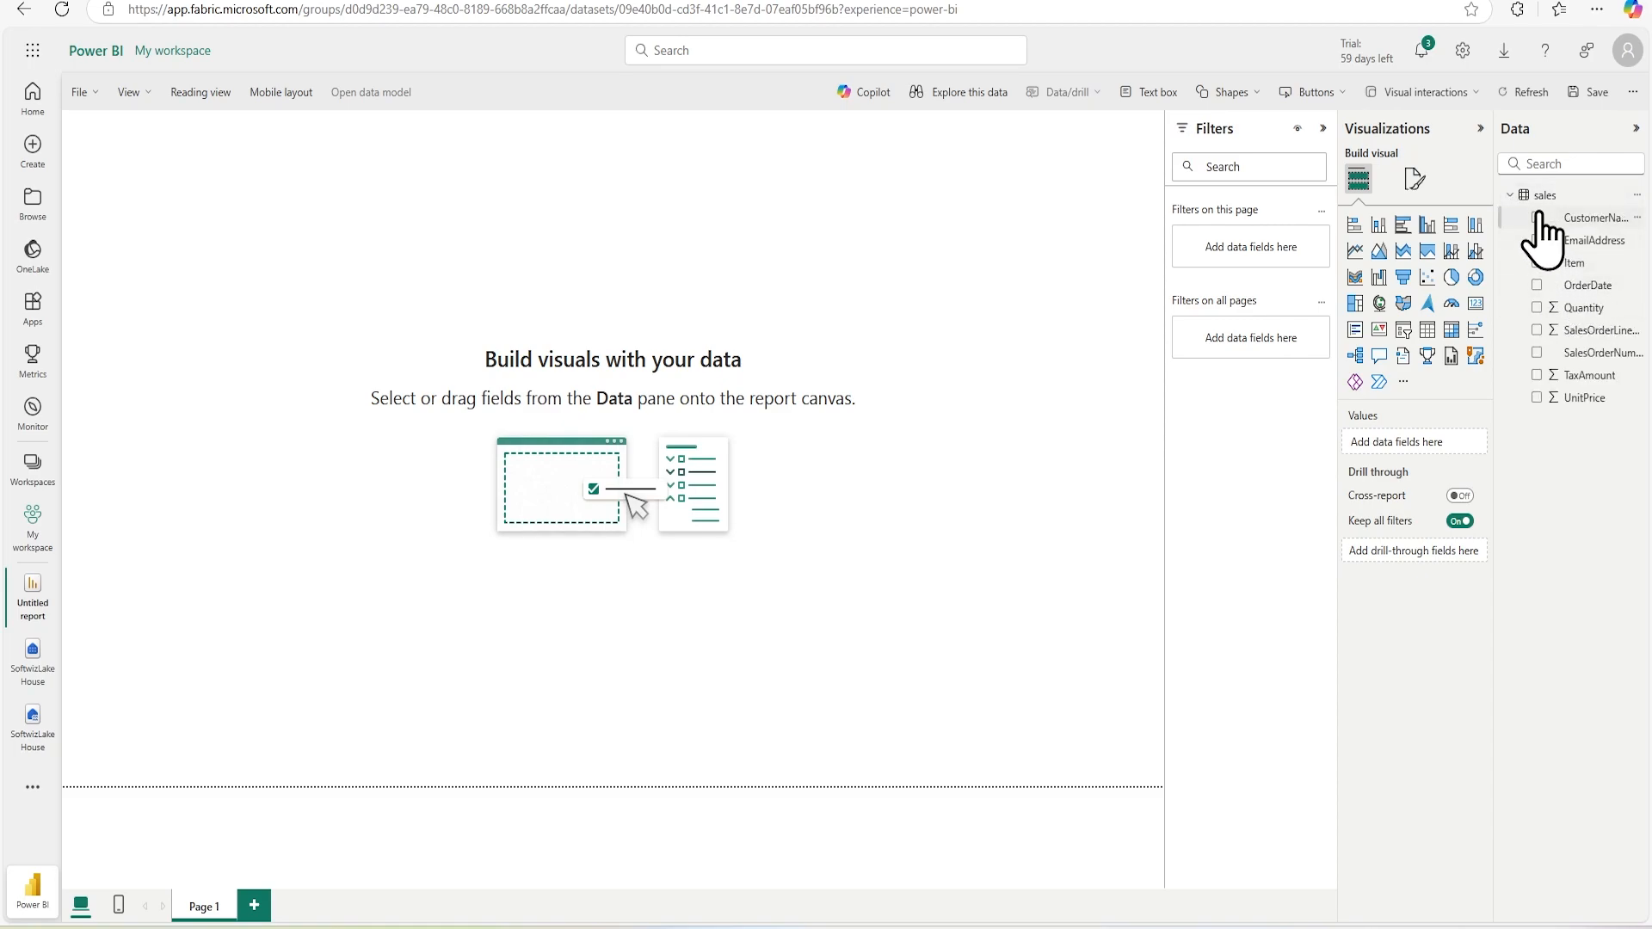
click(1537, 218)
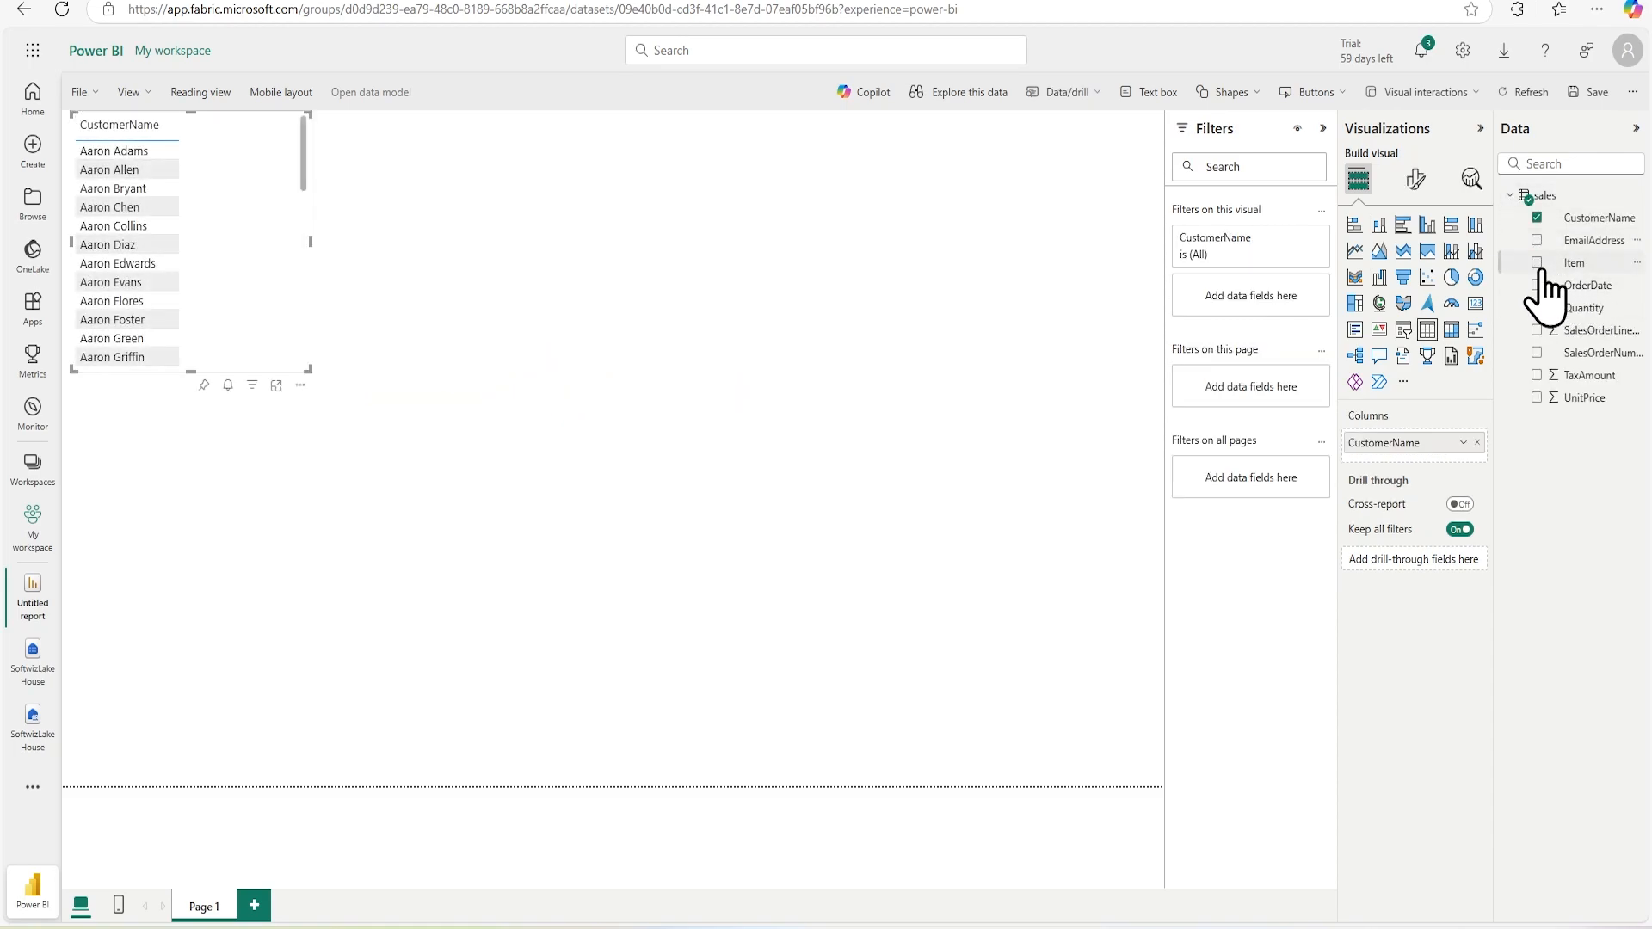
click(1538, 262)
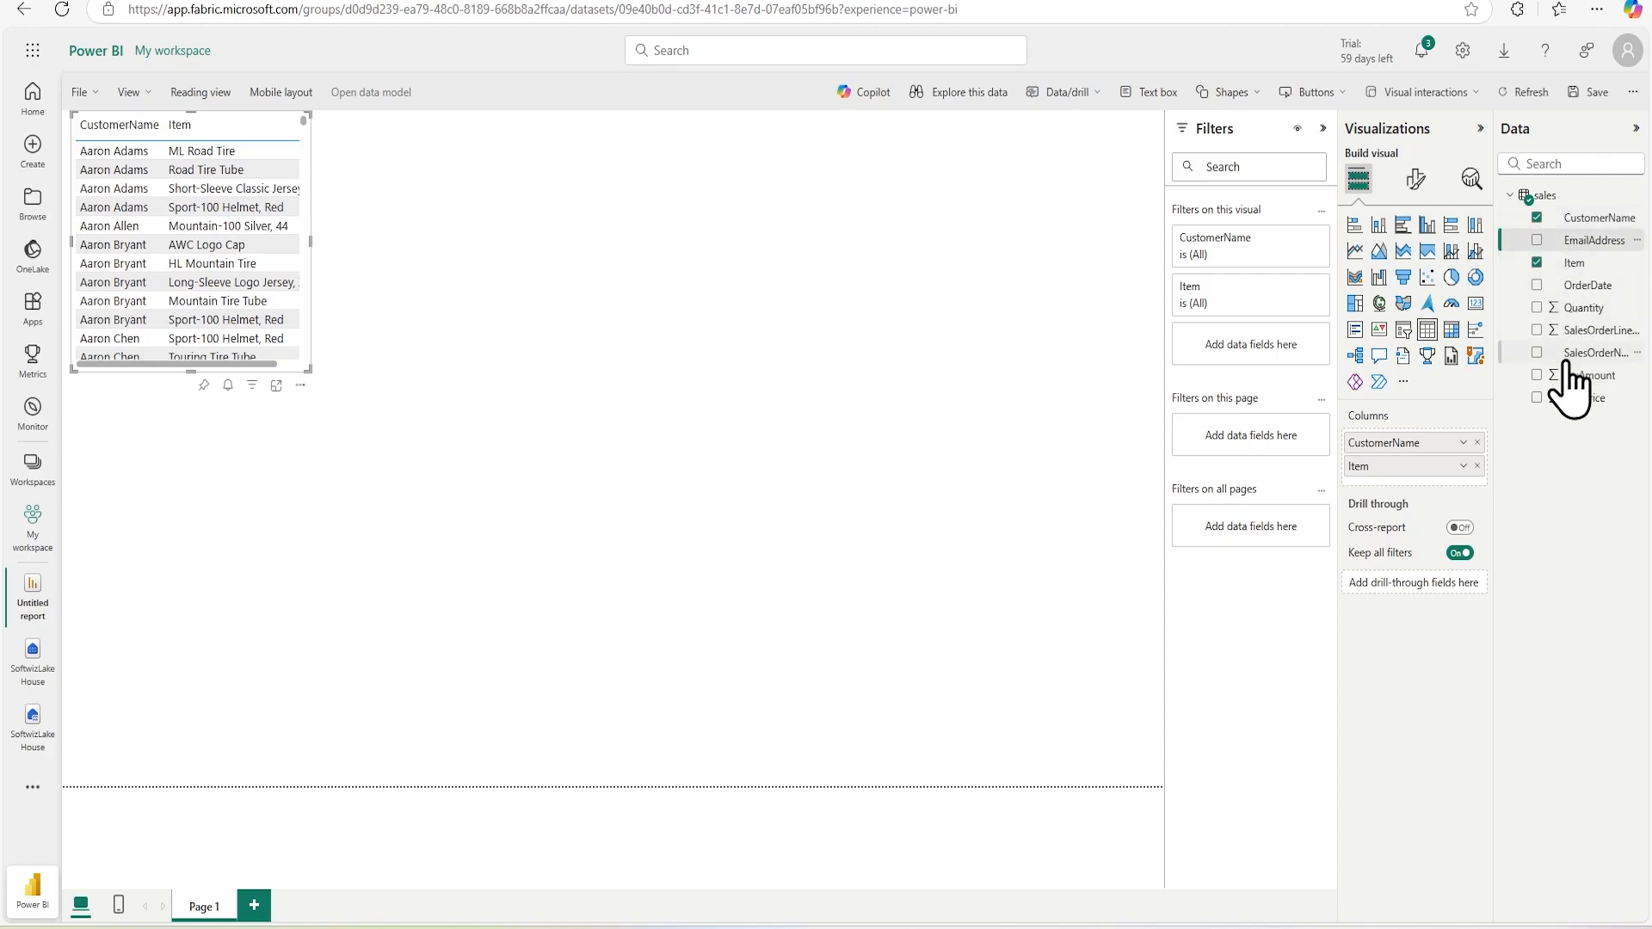
click(1539, 242)
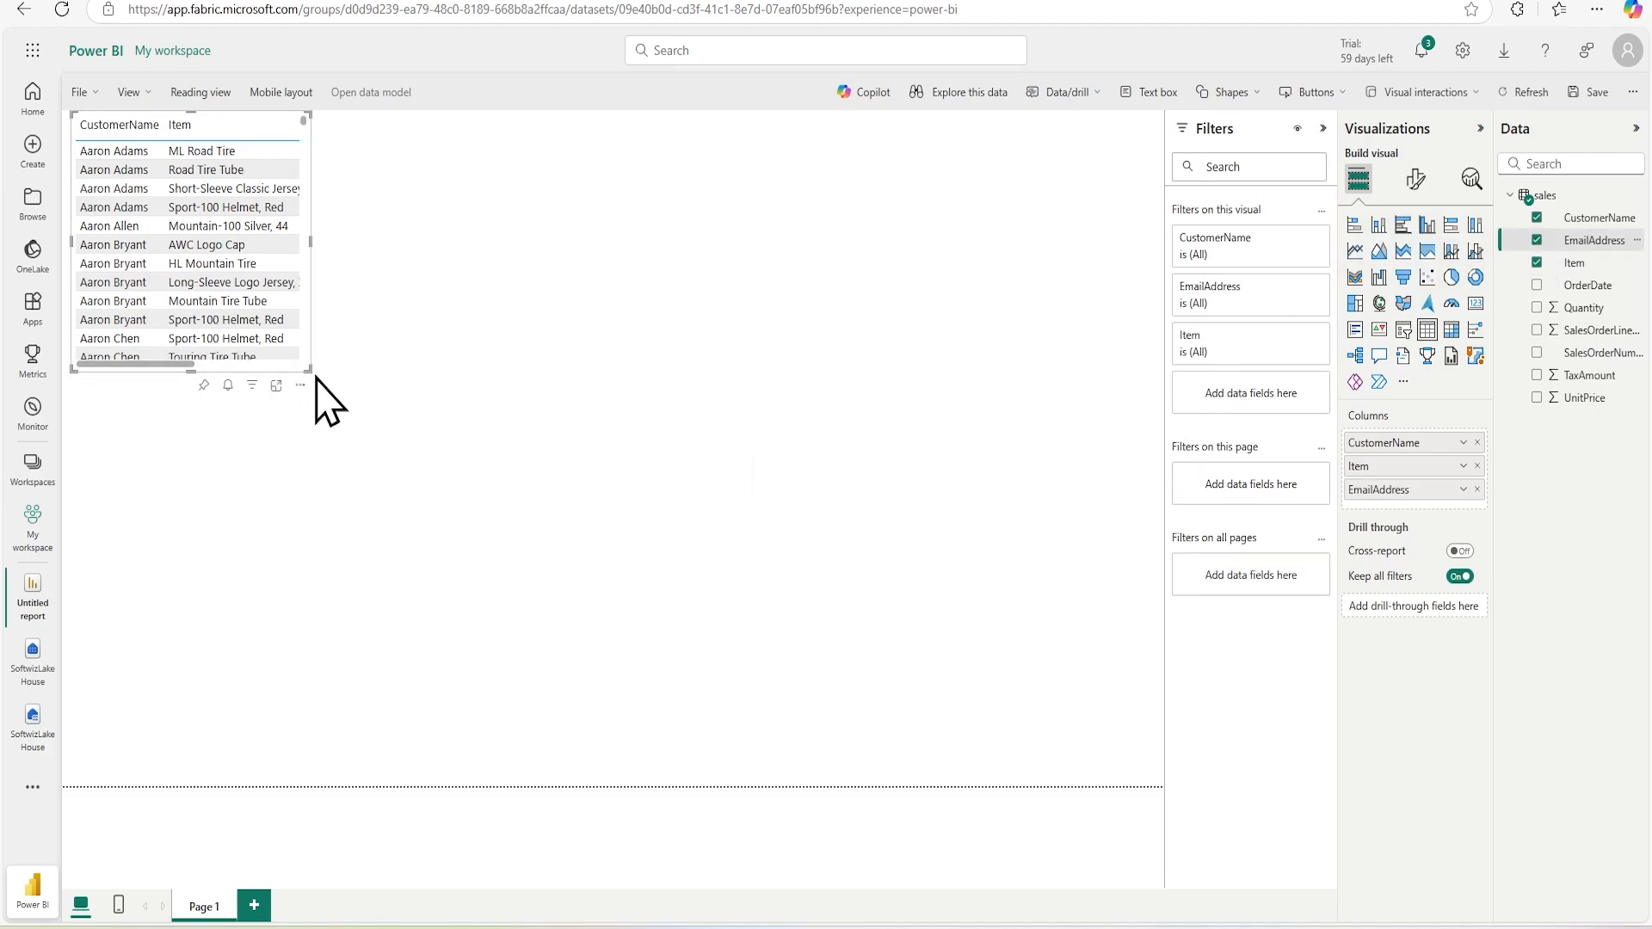
drag(308, 370, 842, 572)
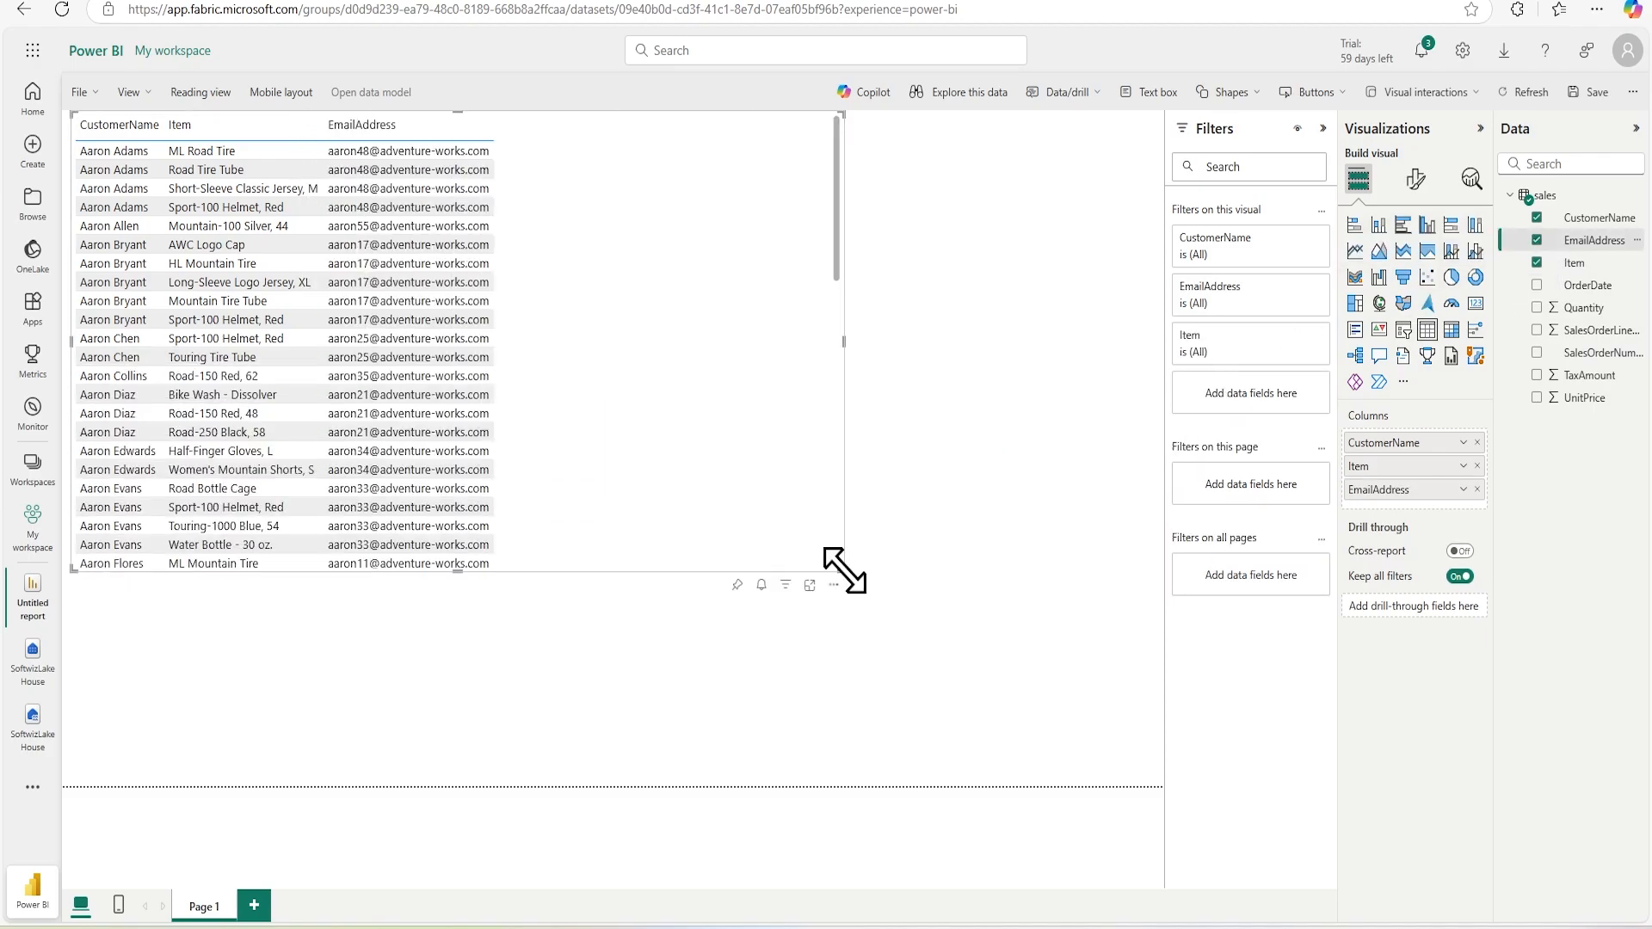
Save the report to My workspace under the name softwizdemoreport.
key(ctrl+s)
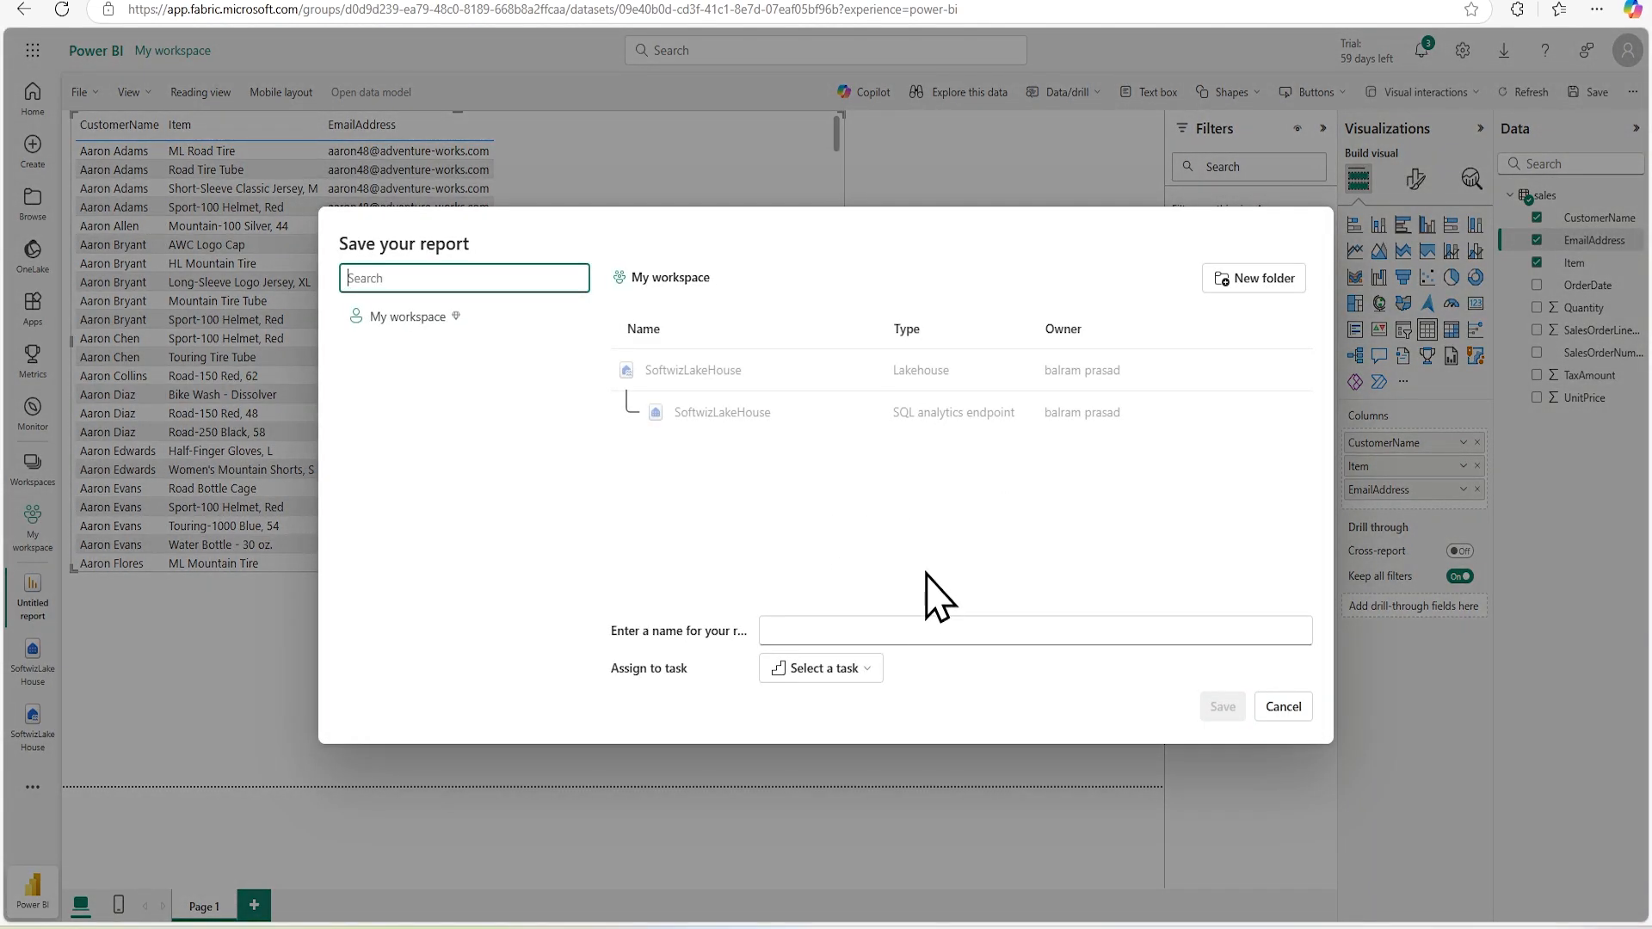
click(877, 621)
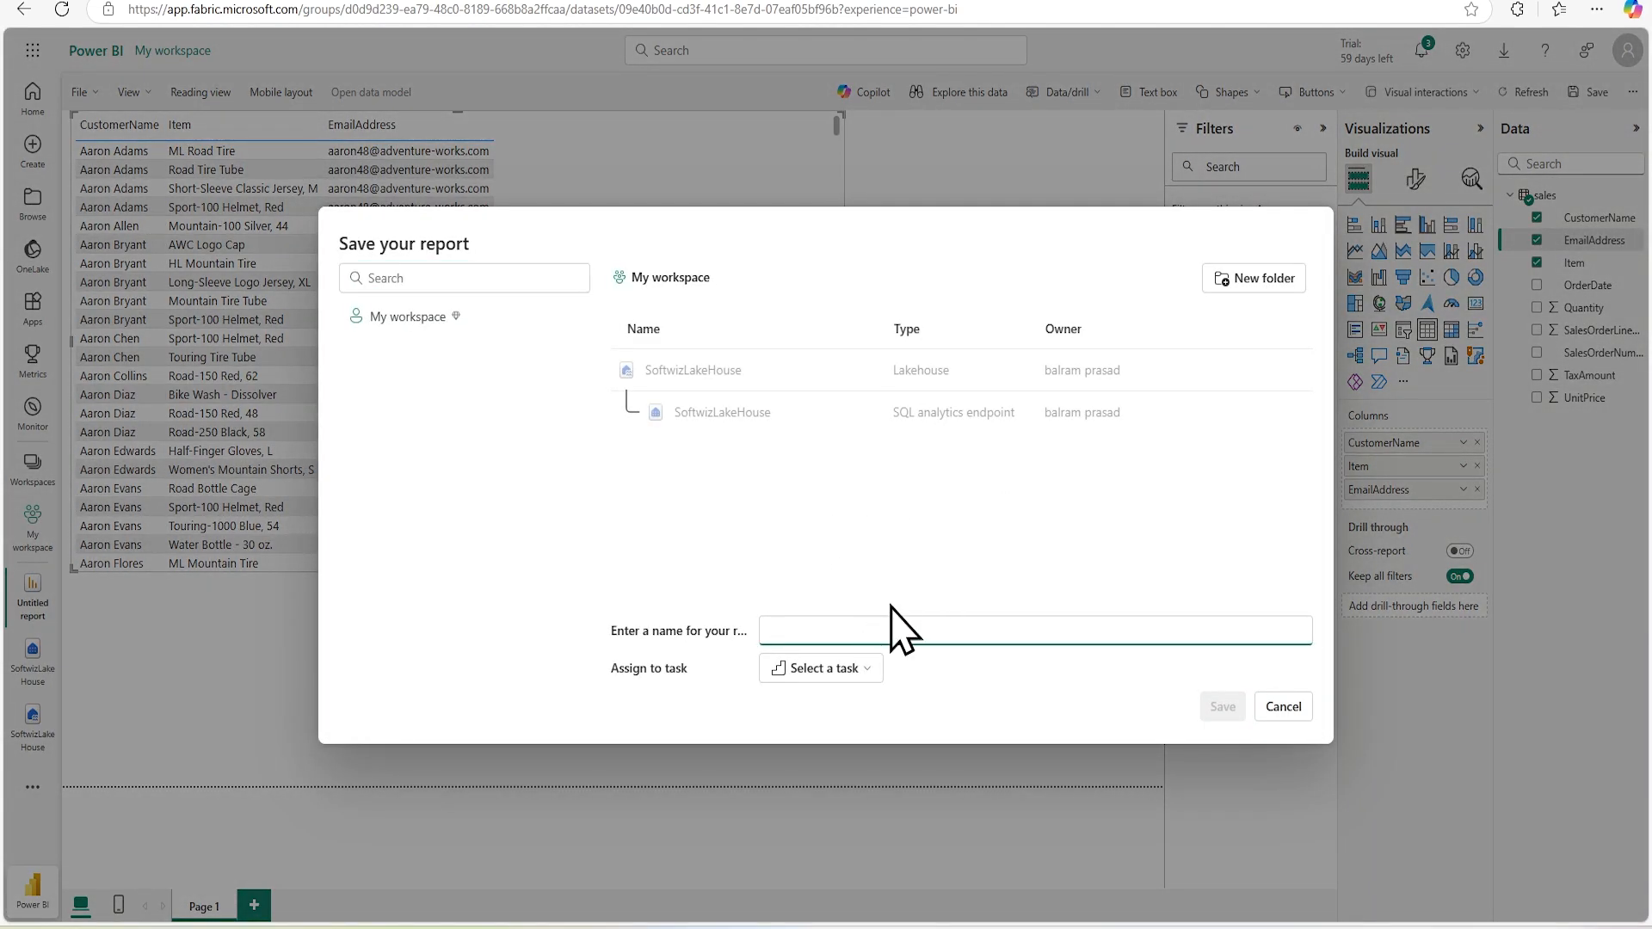
text(softwizdemoreport)
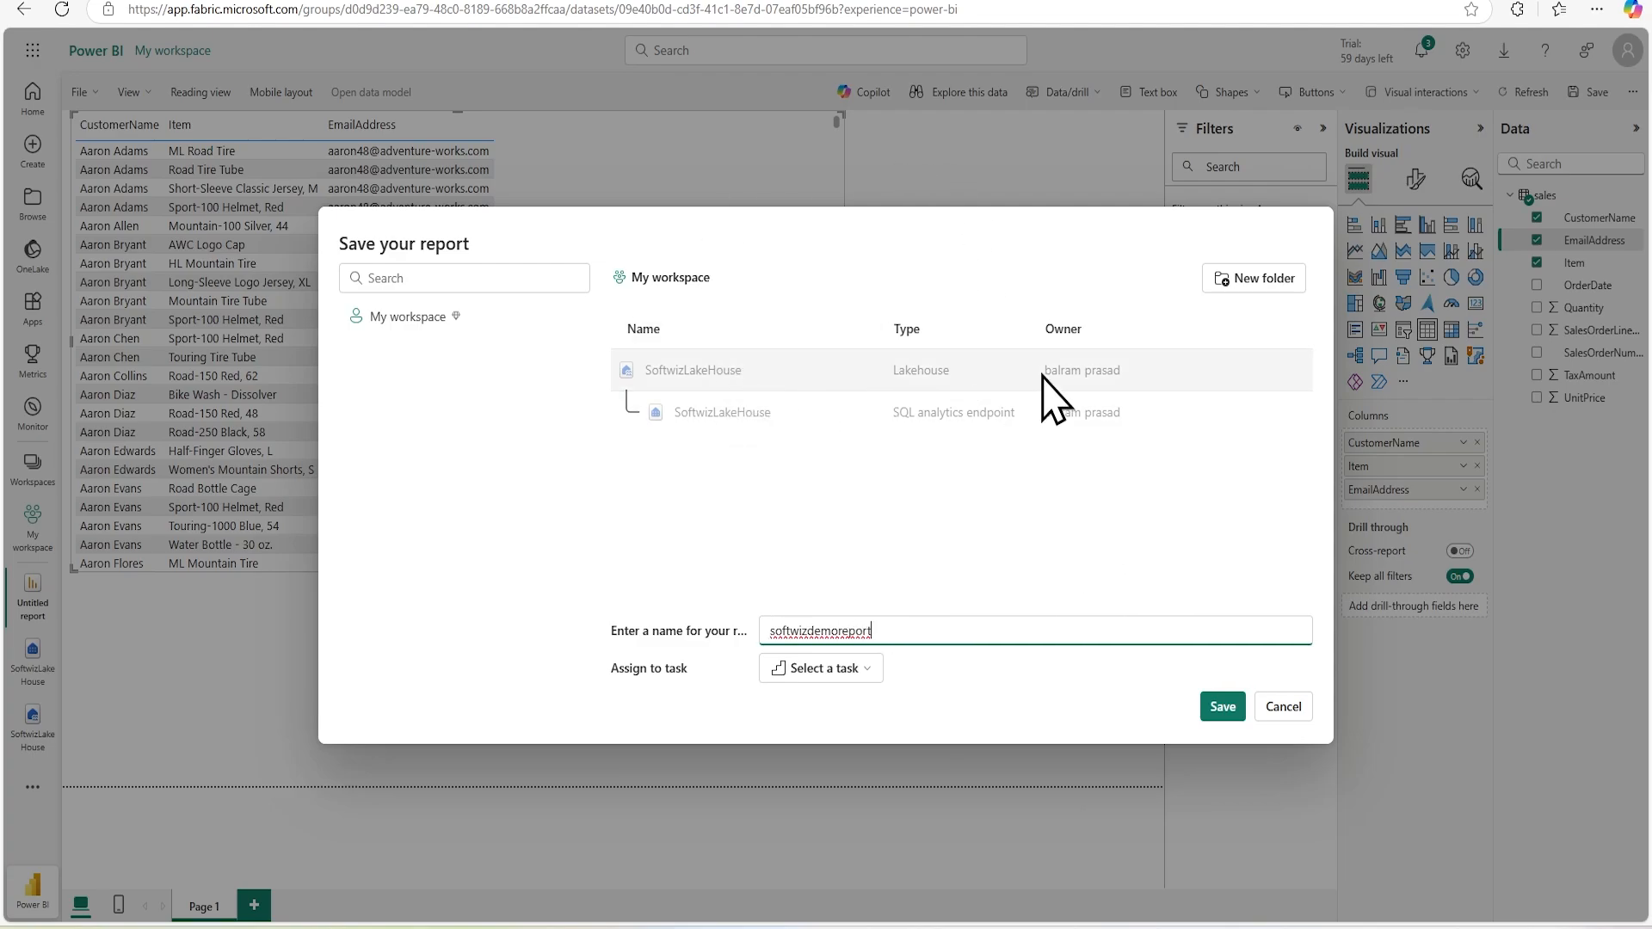
click(1230, 705)
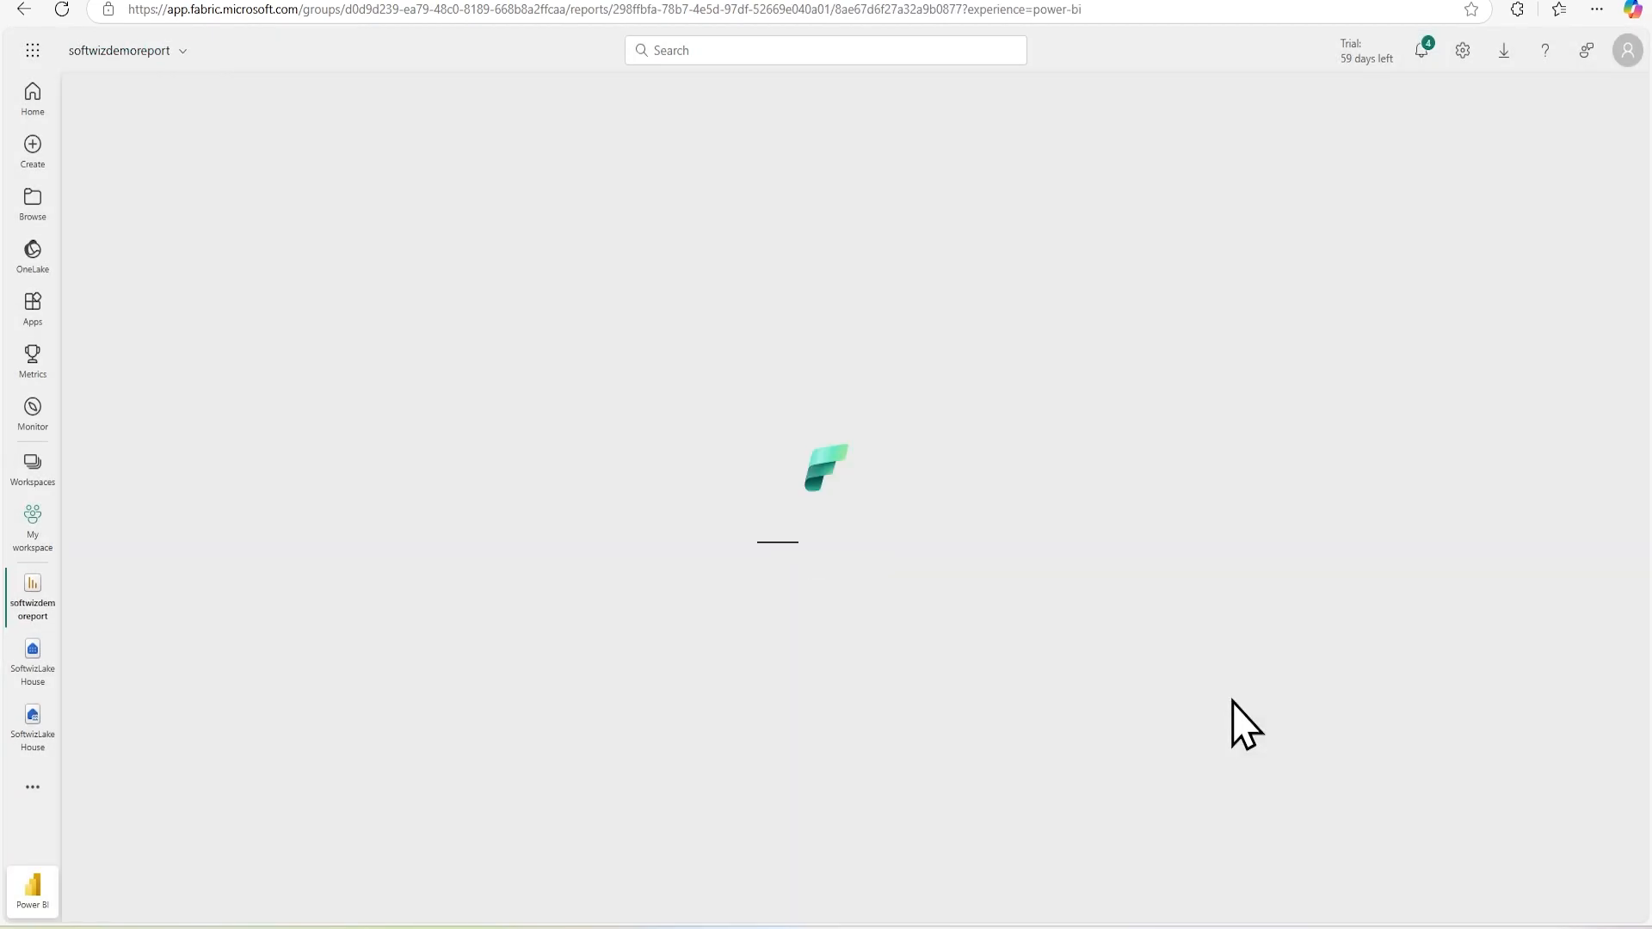